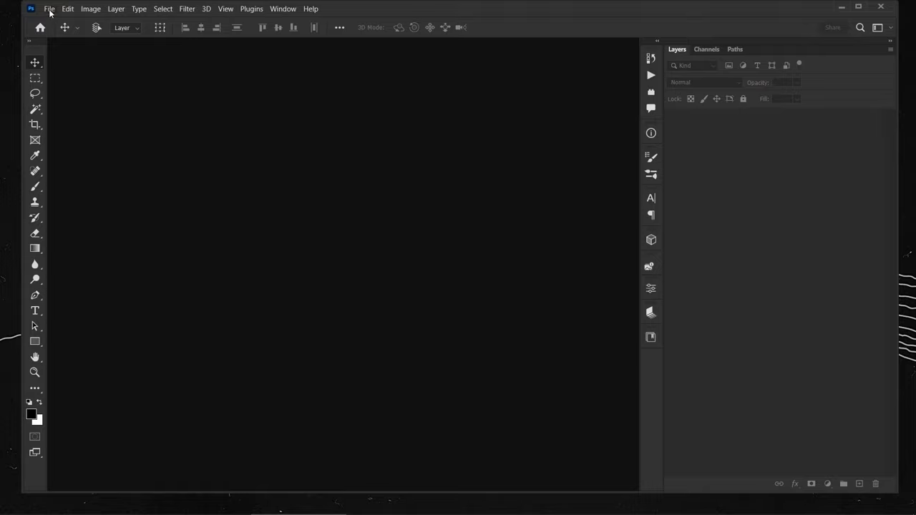
Create a new 4000 × 3000 px document at 72 ppi with a white background
left_click(50, 9)
left_click(57, 17)
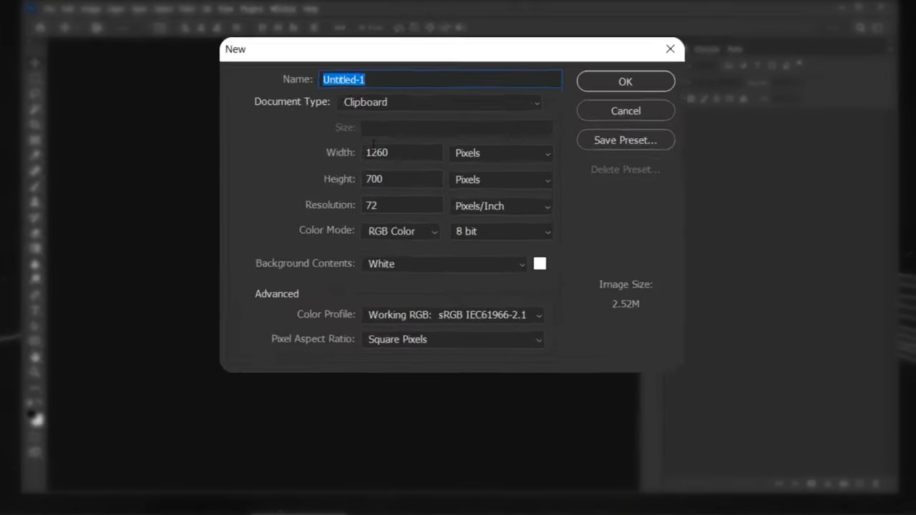
double_click(412, 151)
type("4")
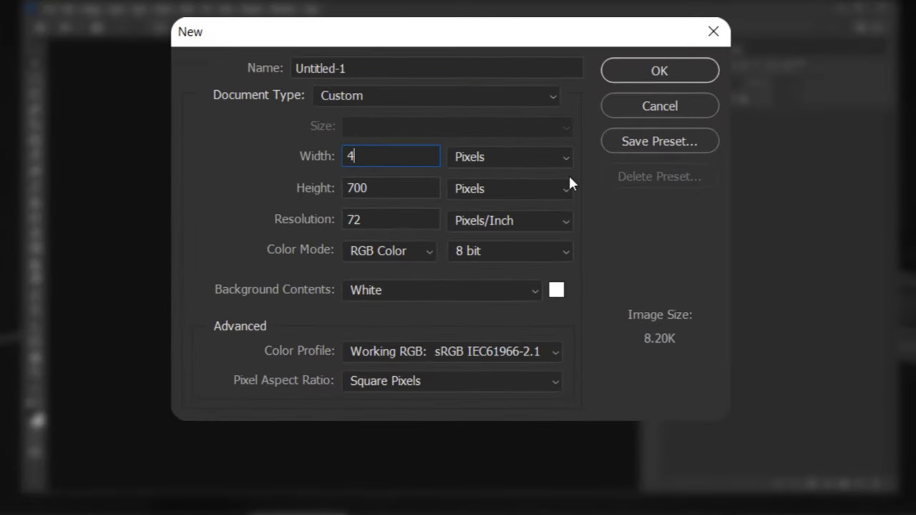
type("000")
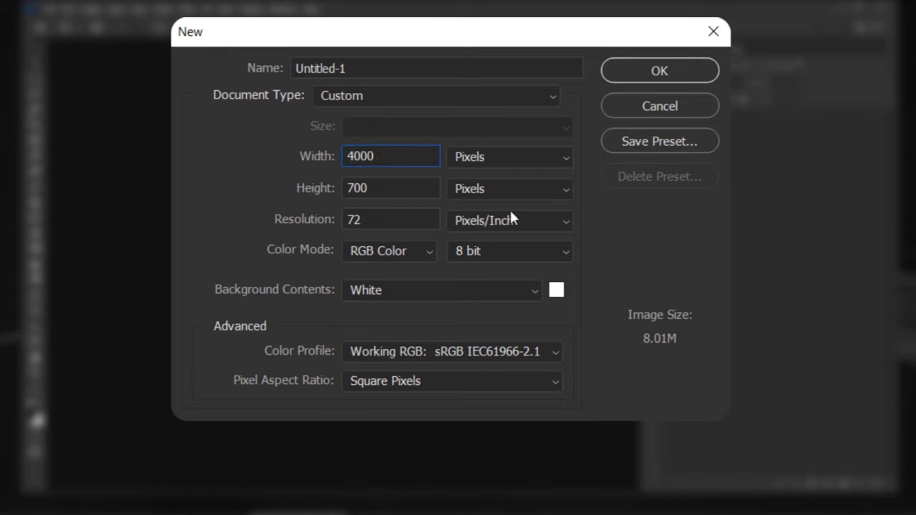
left_click(321, 159)
left_click(327, 188)
type("3000")
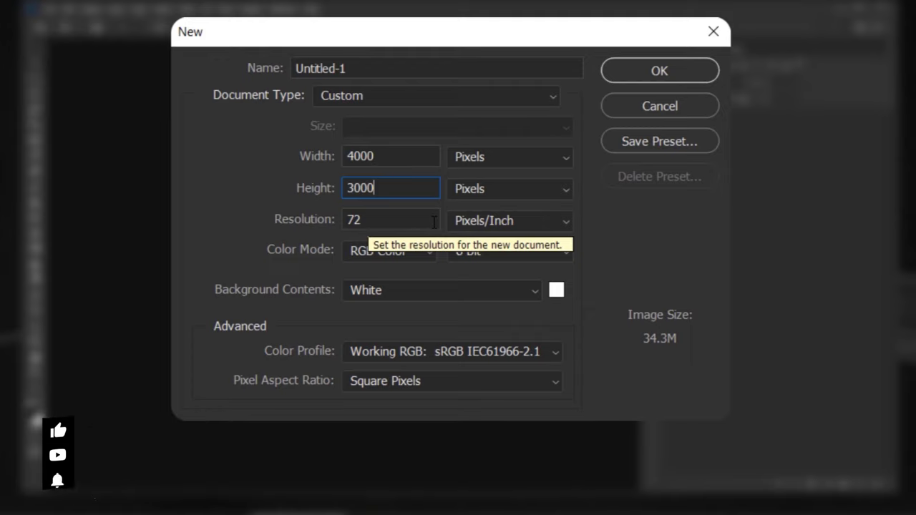
left_click(379, 219)
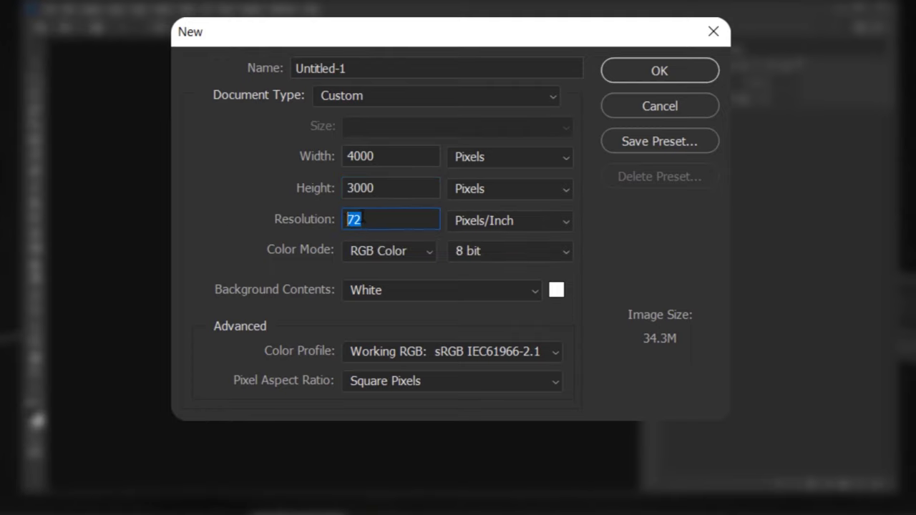
left_click(366, 219)
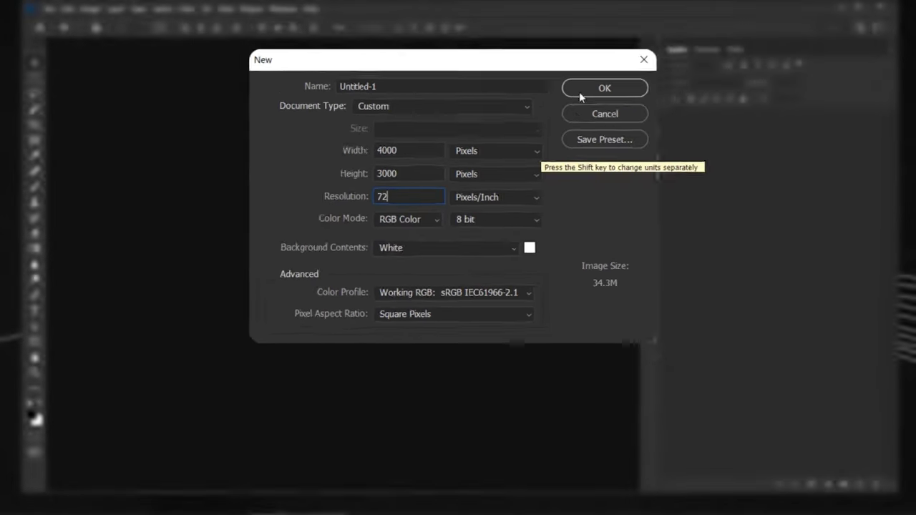
left_click(658, 70)
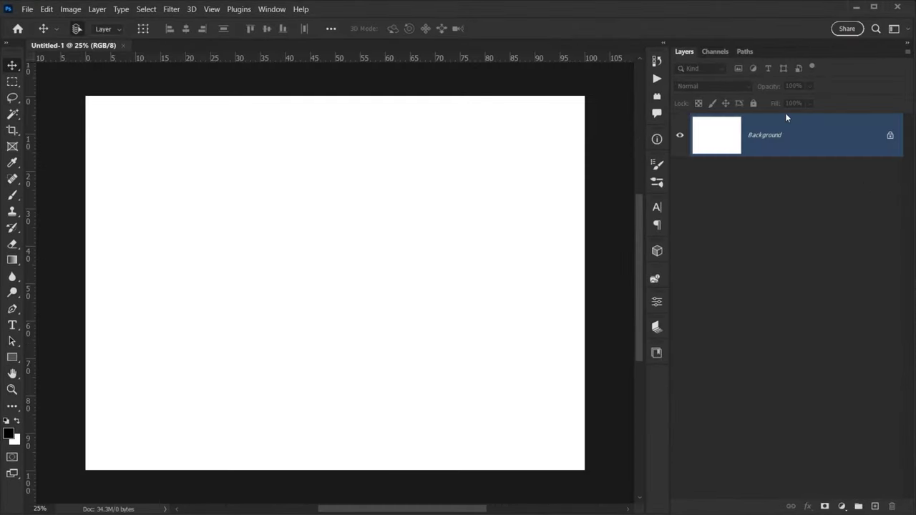
Add a new empty layer named Image and delete the Background layer
key("ctrl+0")
scroll(403, 221, "down", 2)
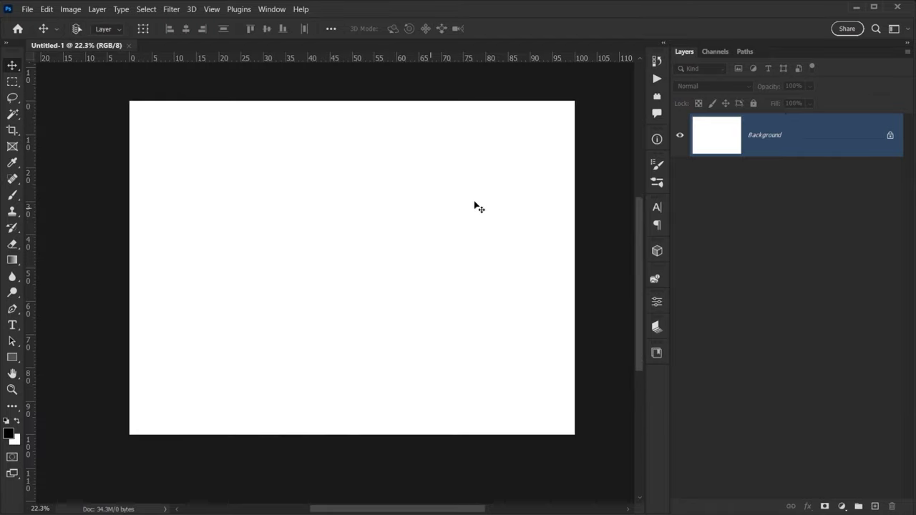
left_click(874, 506)
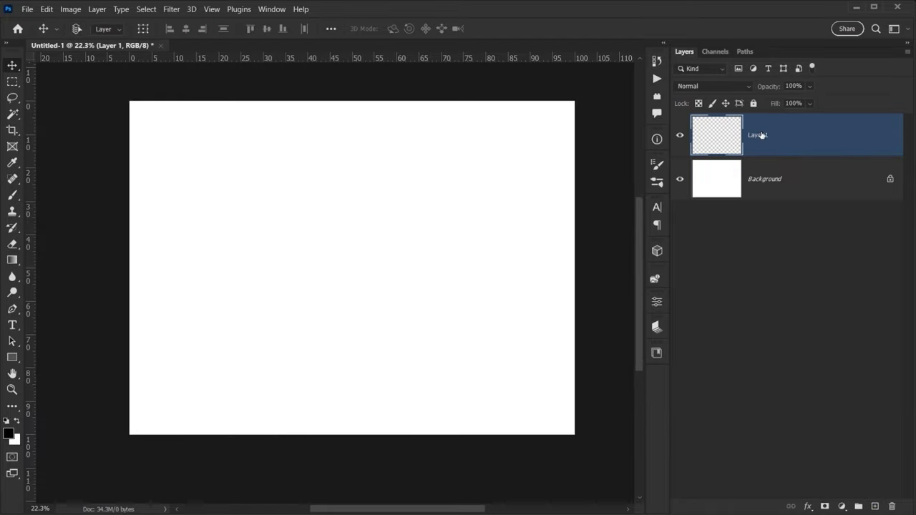
double_click(758, 134)
key("BackSpace")
key("Return")
left_click_drag(777, 178, 892, 505)
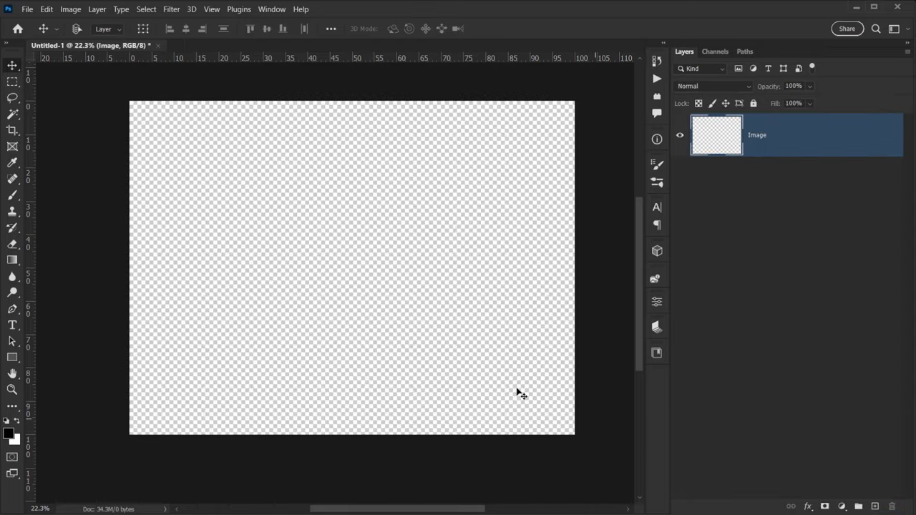
Convert the Image layer into a smart object
right_click(783, 137)
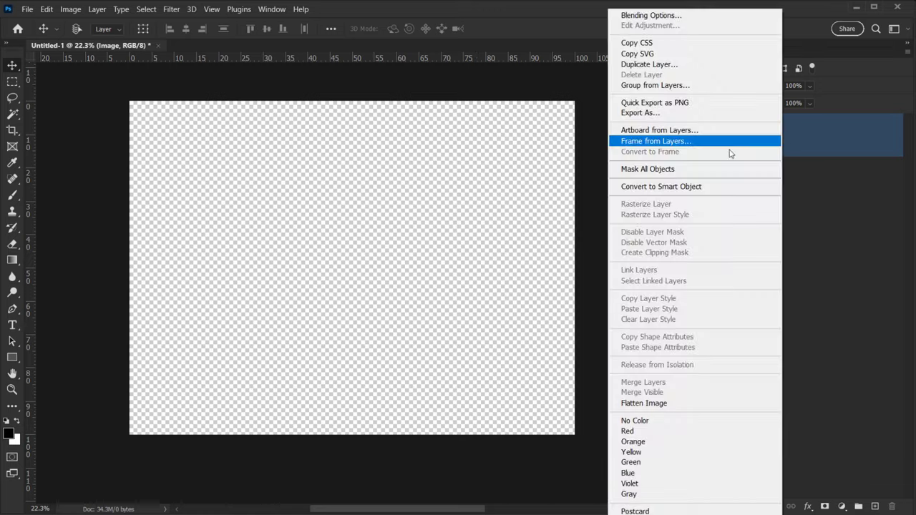
left_click(748, 185)
left_click_drag(464, 188, 448, 193)
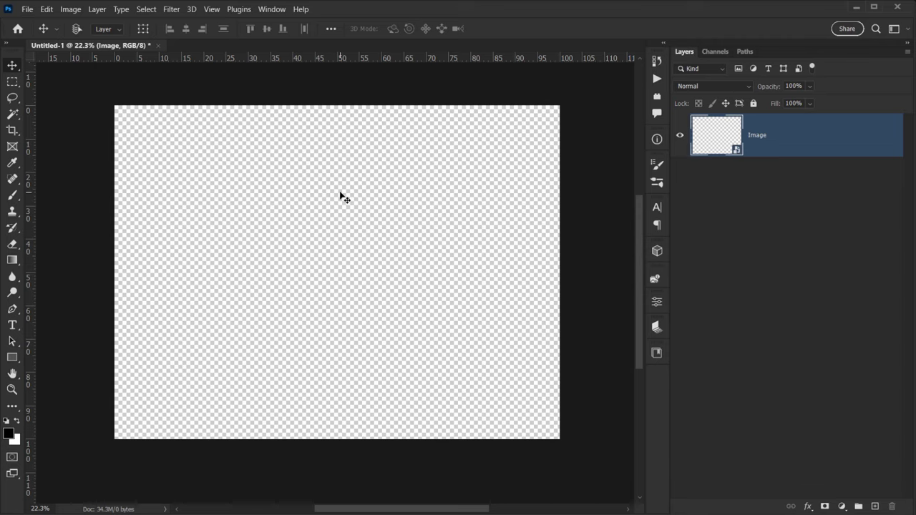
Edit the Image smart object's contents so Image.psb opens as its own document
key("ctrl+plus")
key("ctrl+plus")
key("ctrl+minus")
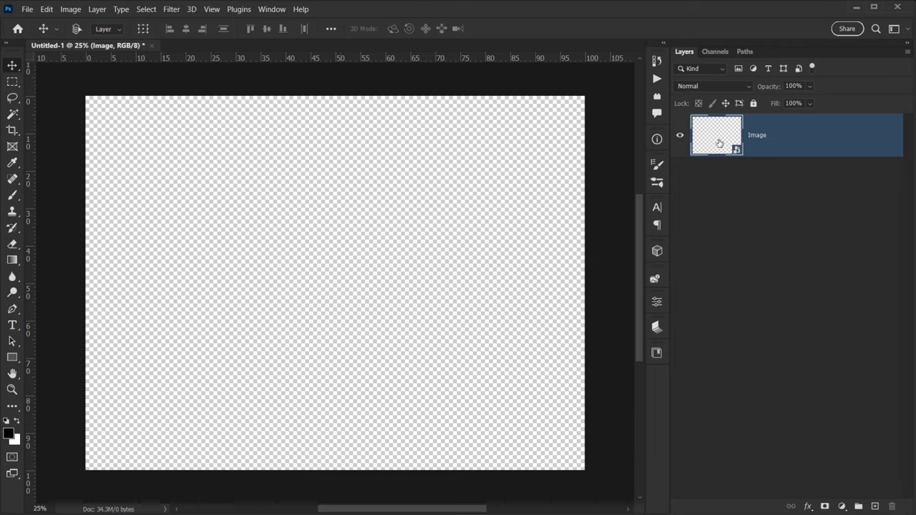
right_click(791, 138)
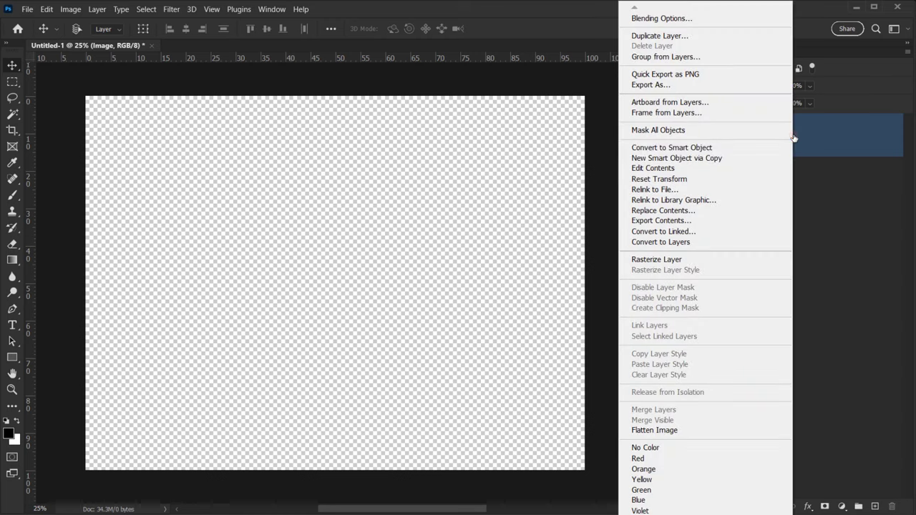
left_click(651, 169)
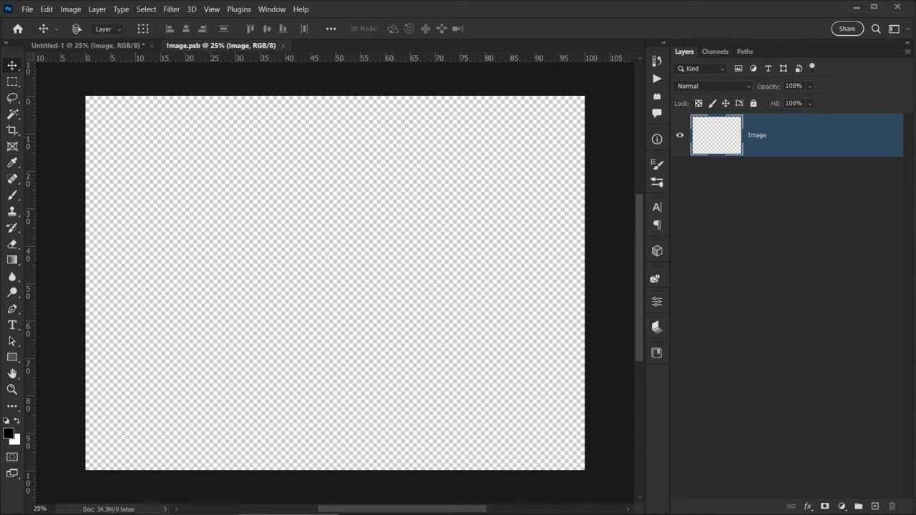
key("alt+Tab")
Drag the sunglasses portrait into Image.psb and roughly enlarge and position it
left_click(210, 206)
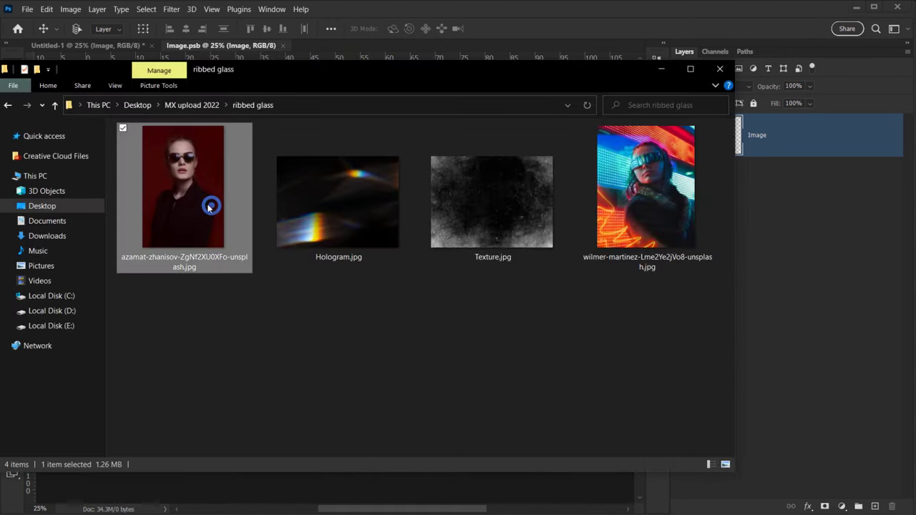
left_click_drag(200, 207, 264, 356)
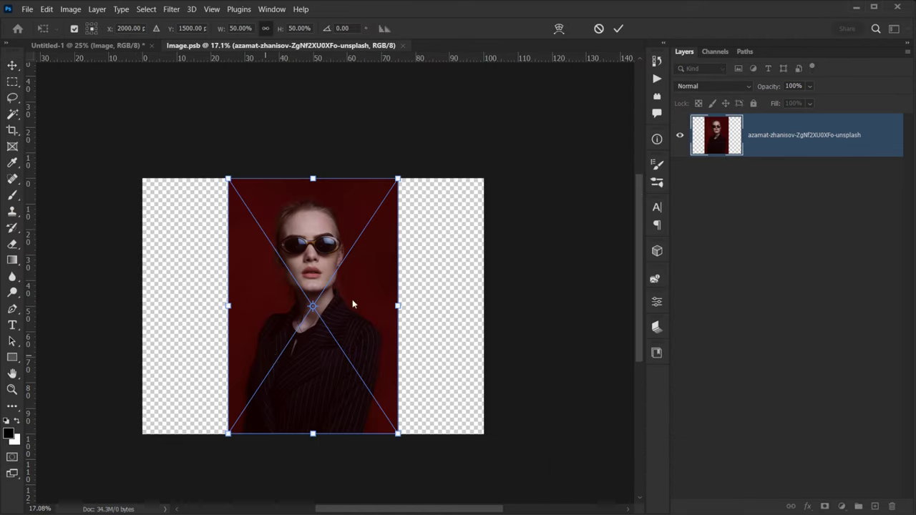
left_click_drag(398, 306, 551, 306)
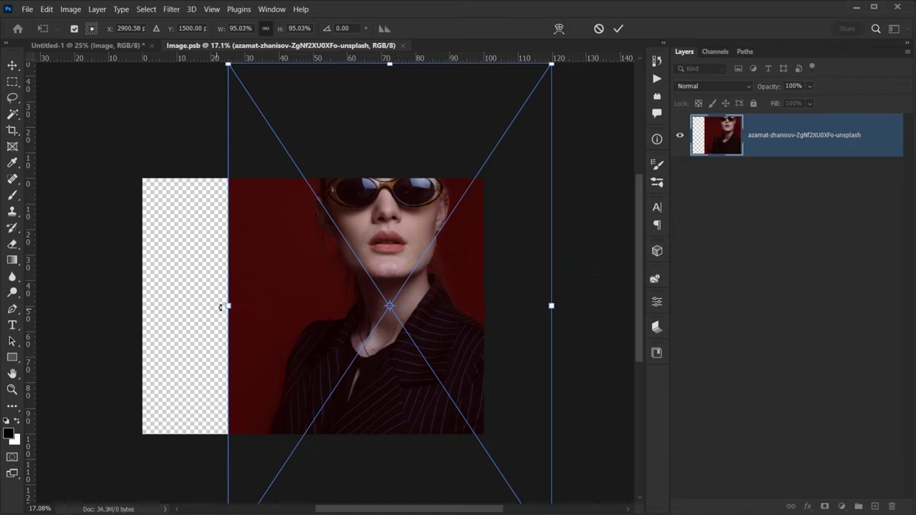
left_click_drag(221, 306, 67, 305)
left_click_drag(392, 252, 394, 414)
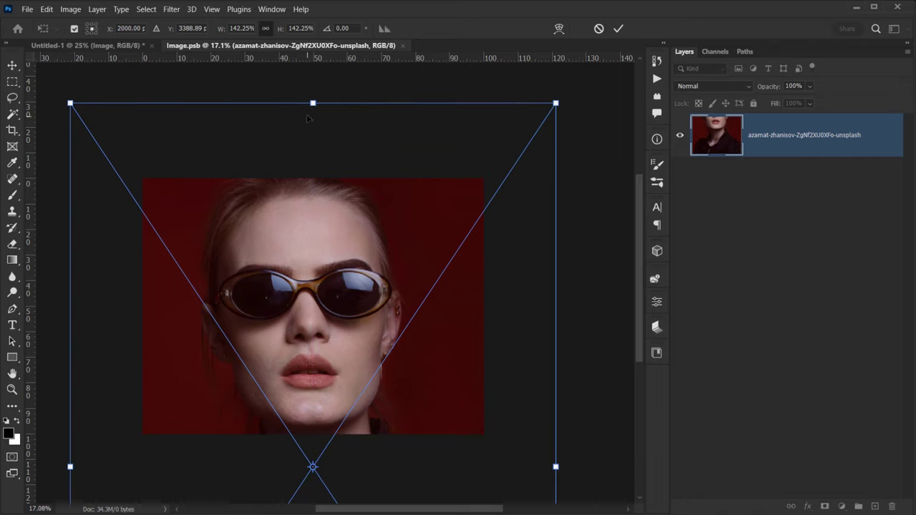
left_click_drag(312, 103, 310, 149)
left_click_drag(358, 341, 360, 317)
Fine-tune the portrait to about 126%, centre it horizontally, and commit the transform
left_click_drag(539, 463, 517, 463)
left_click(318, 366)
left_click_drag(319, 366, 329, 357)
scroll(329, 357, "up", 3)
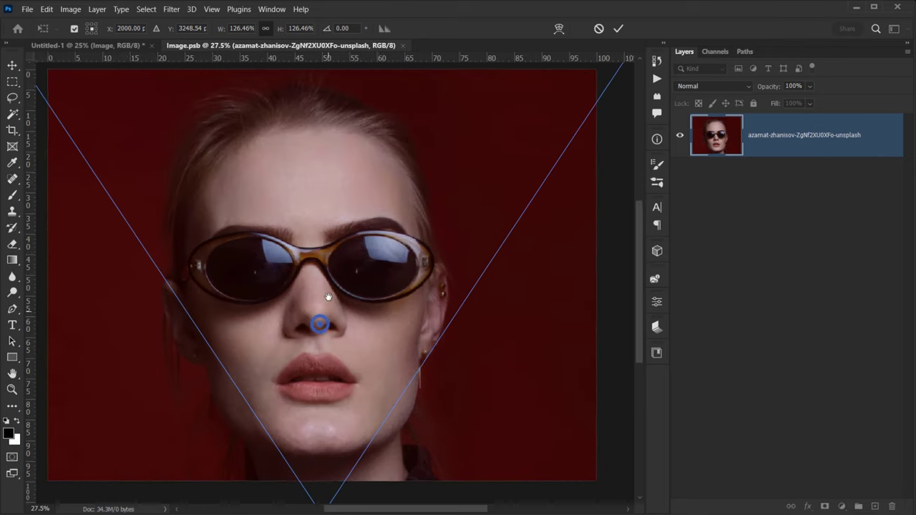
left_click_drag(317, 317, 321, 291)
scroll(351, 201, "down", 2)
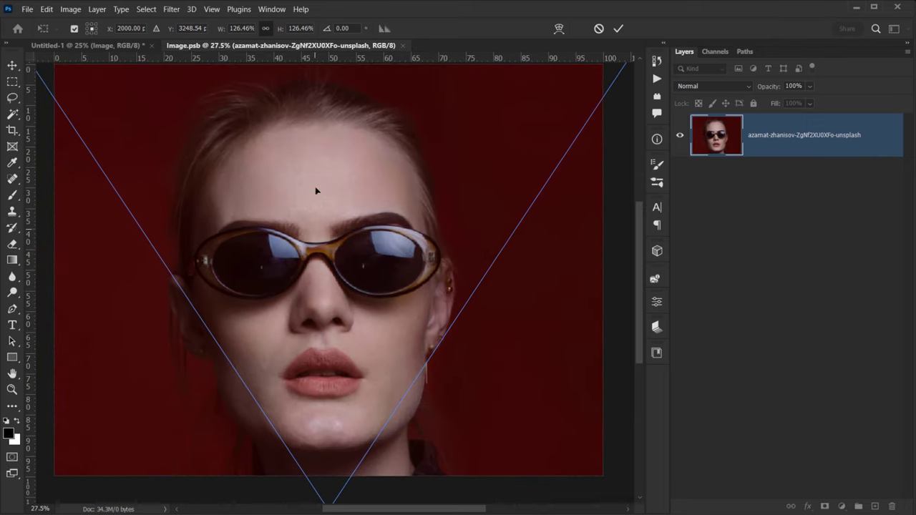
left_click_drag(356, 219, 345, 224)
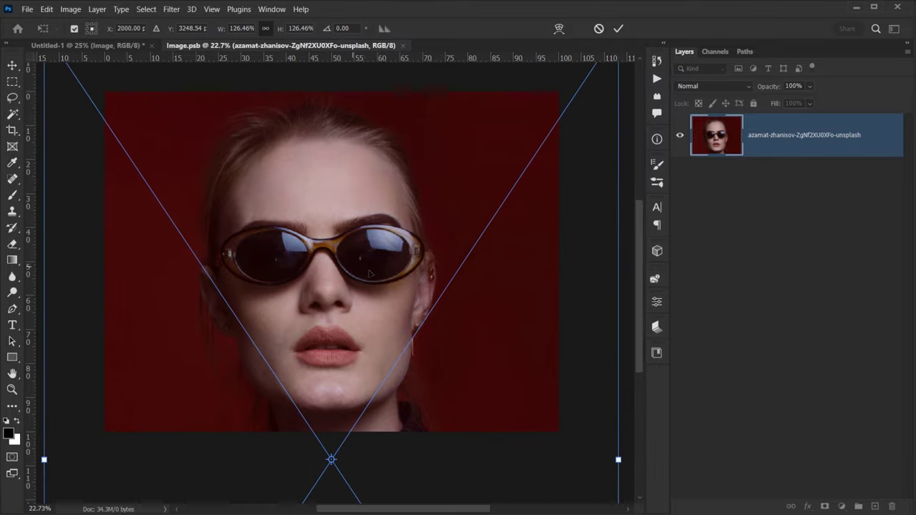
left_click(618, 29)
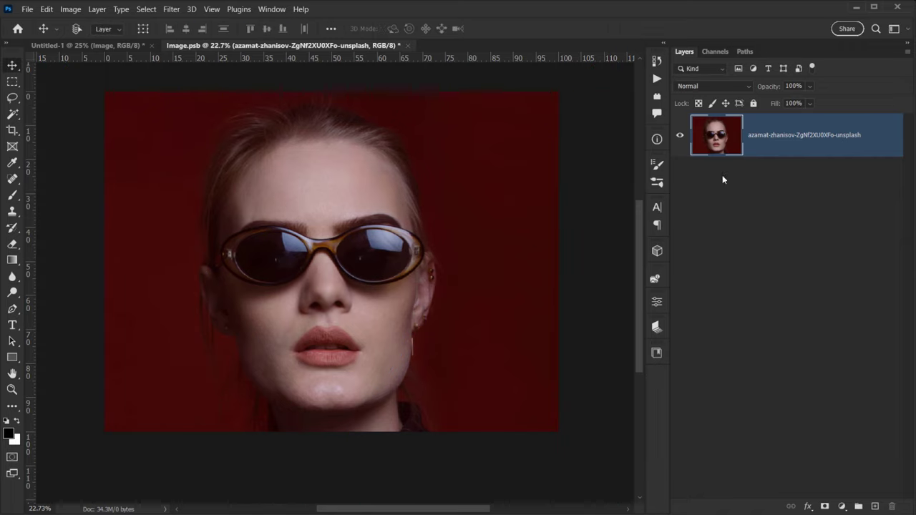
Save and close Image.psb so the portrait shows in Untitled-1's Image layer
left_click(407, 45)
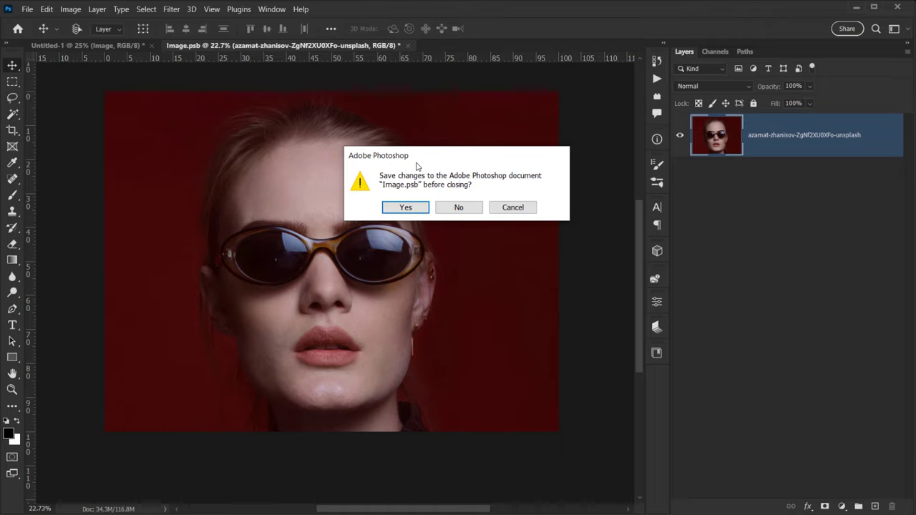
left_click(402, 208)
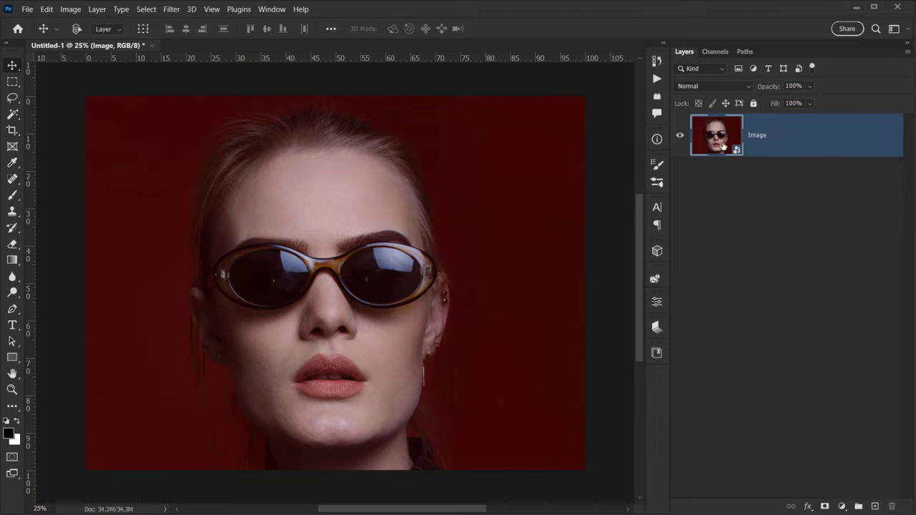
scroll(350, 268, "down", 3)
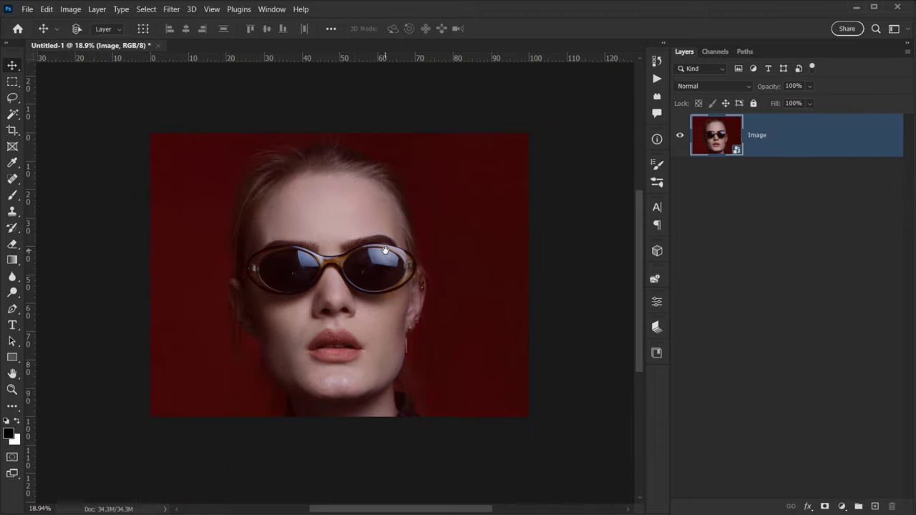
scroll(599, 172, "up", 2)
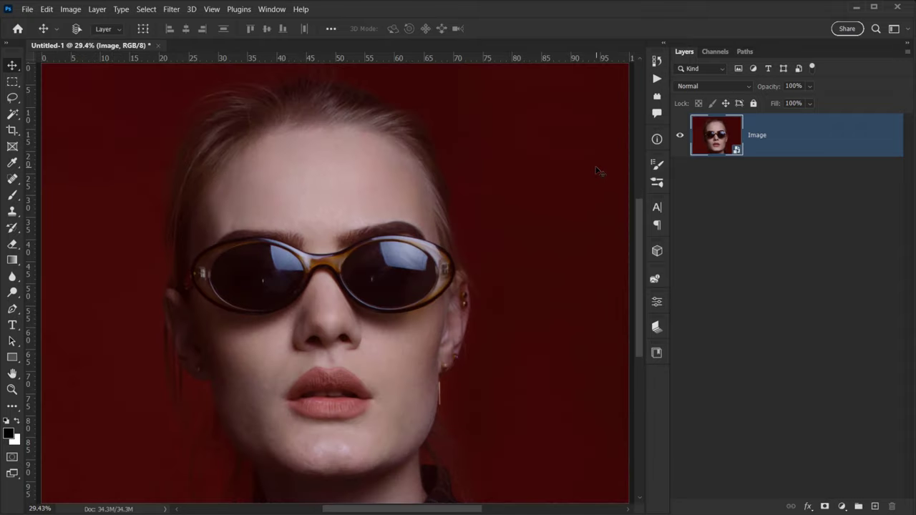
scroll(415, 184, "down", 2)
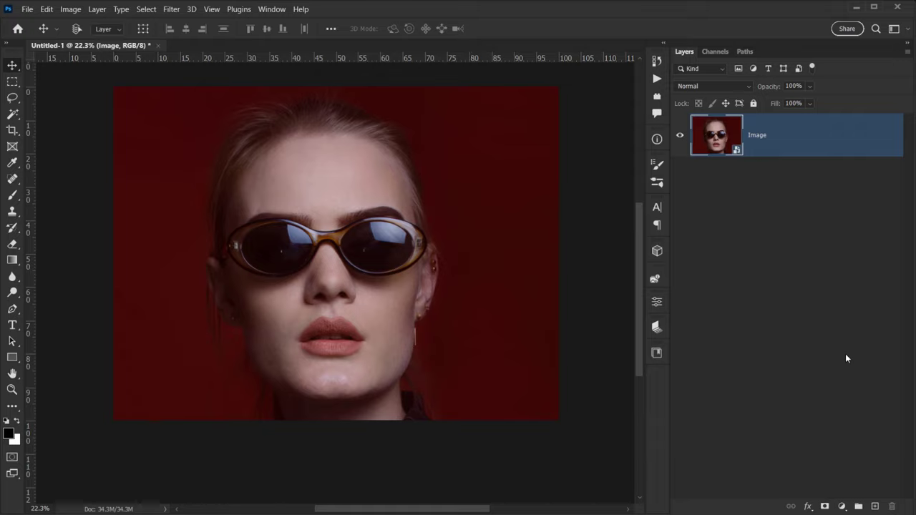
left_click(12, 357)
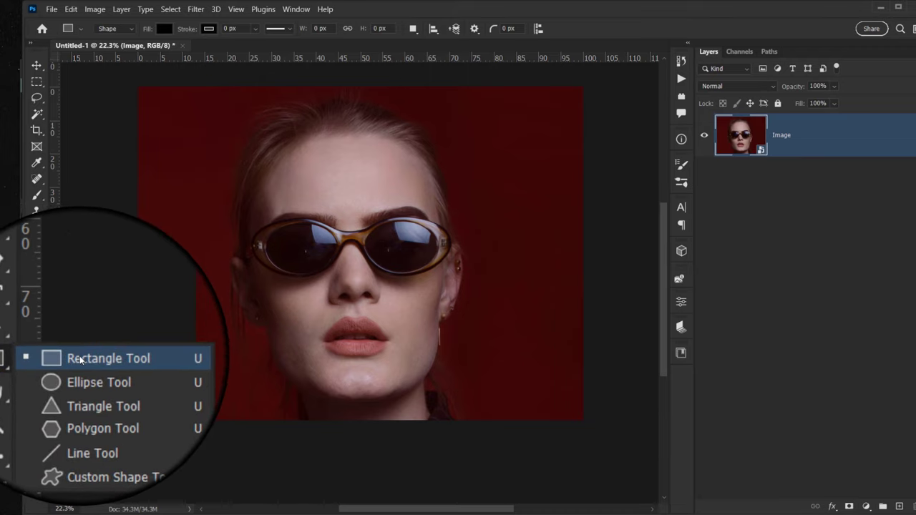
Bring up the Create Rectangle dialog with the Rectangle Tool on the canvas
left_click(81, 360)
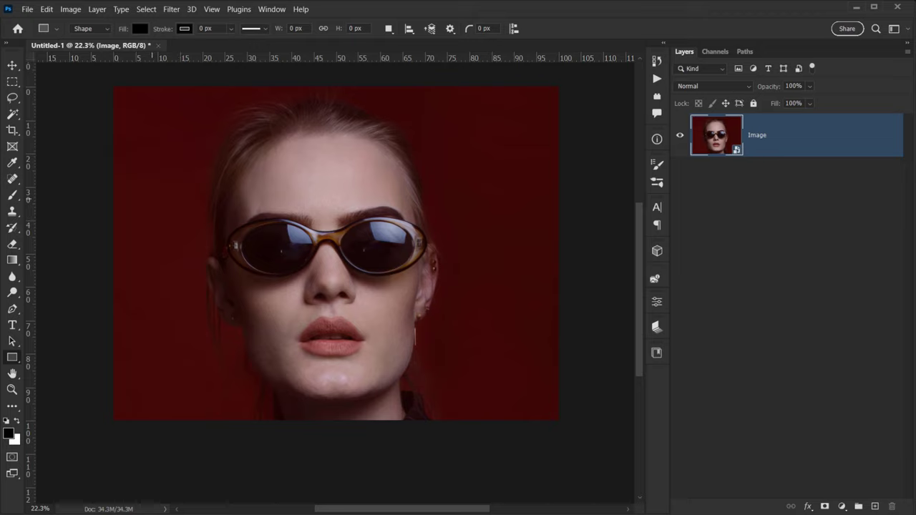
left_click_drag(12, 361, 53, 359)
left_click(173, 220)
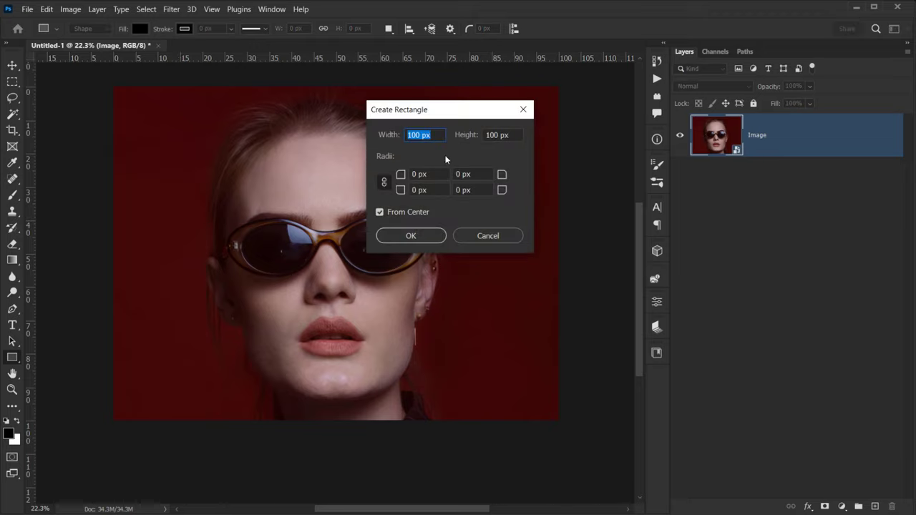
left_click_drag(437, 115, 427, 115)
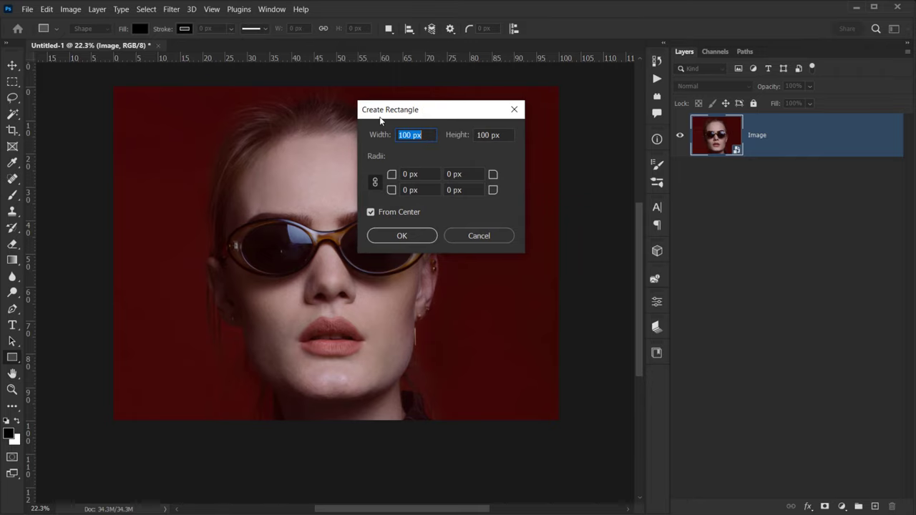
Create an 80 × 3000 px rectangle drawn from the centre
left_click(503, 134)
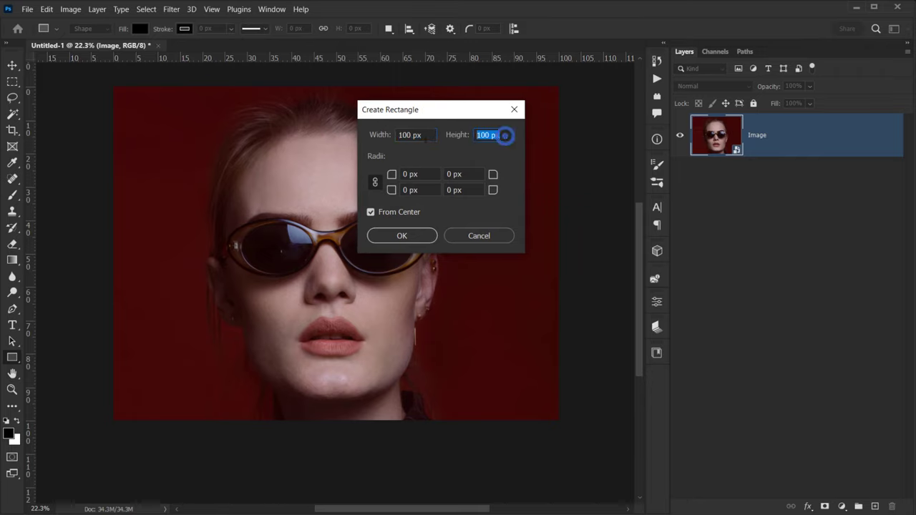
left_click(423, 135)
left_click(425, 136)
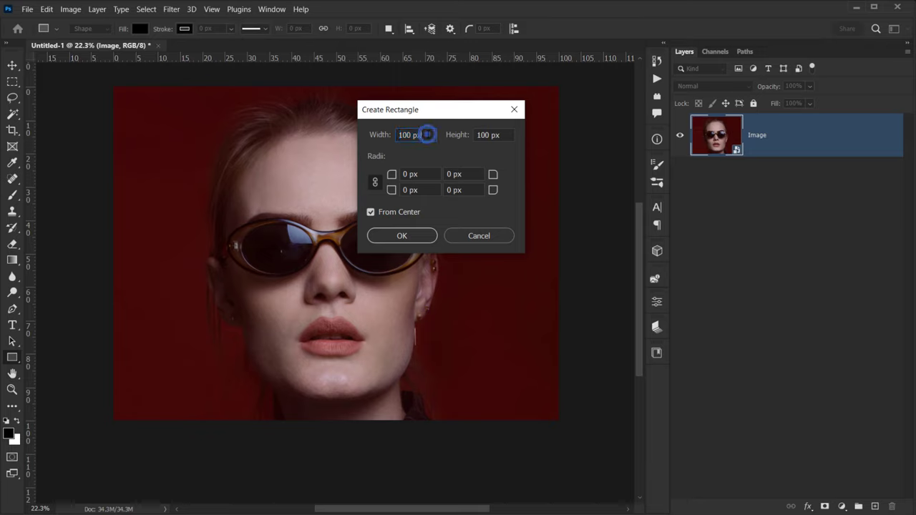
double_click(429, 135)
left_click(427, 137)
left_click_drag(427, 137, 372, 147)
left_click(505, 136)
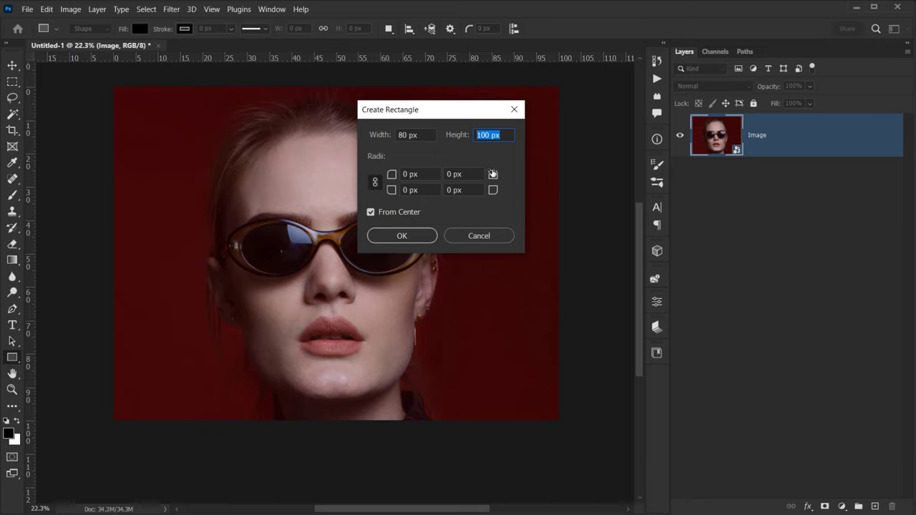
type("3000")
left_click(378, 212)
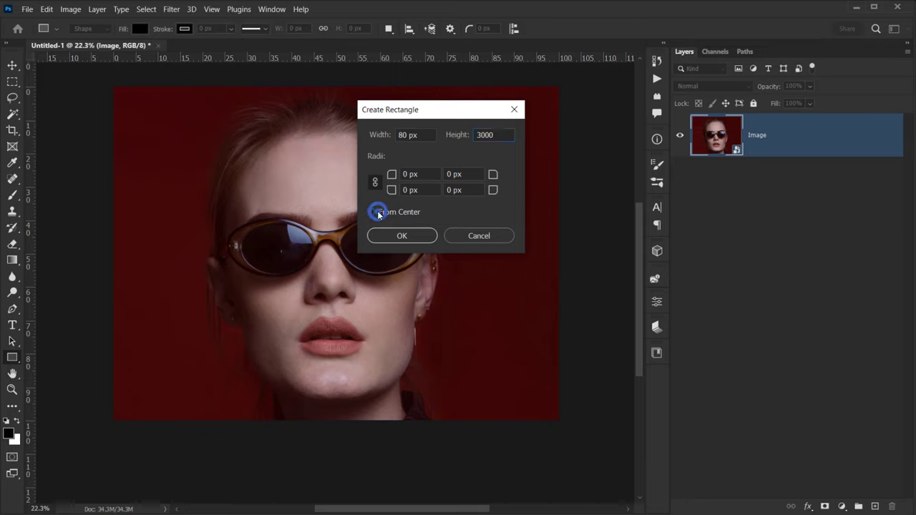
left_click(380, 212)
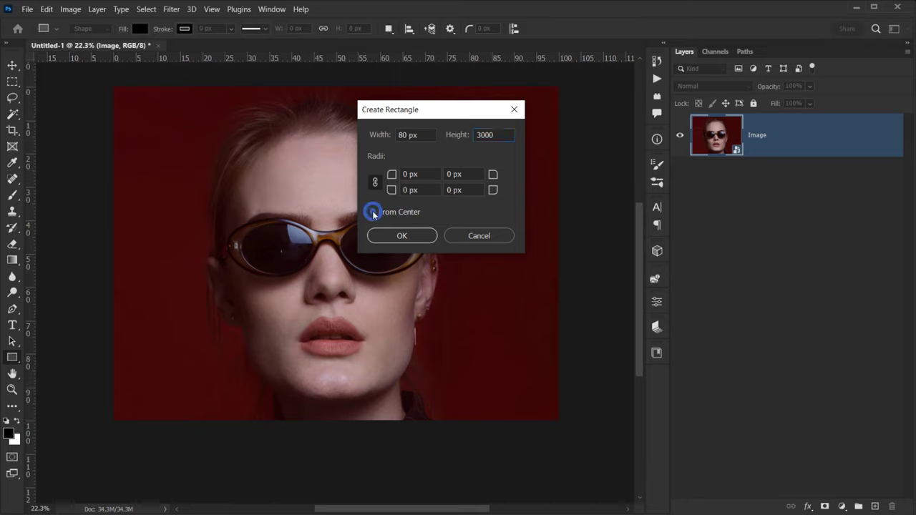
left_click(401, 235)
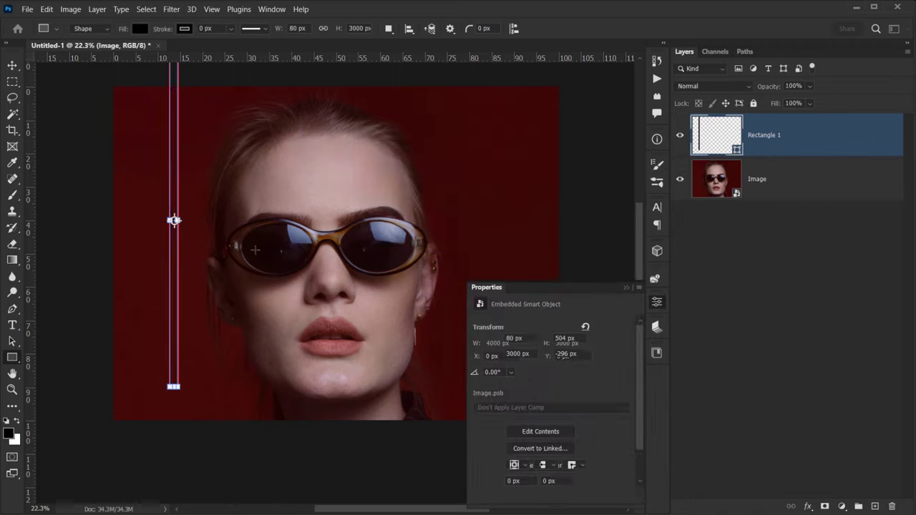
Move the bar to the image's left edge and remove its stroke
left_click_drag(174, 220, 174, 194)
scroll(113, 153, "up", 1)
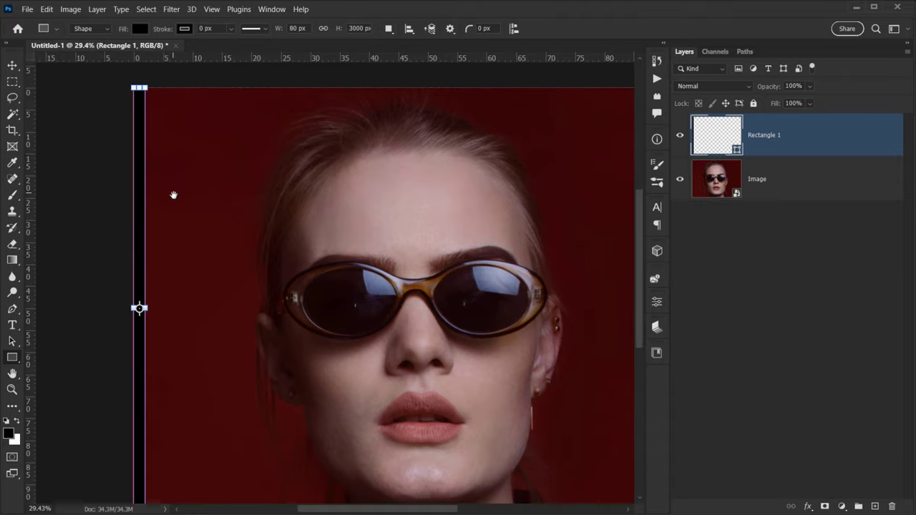
left_click(183, 28)
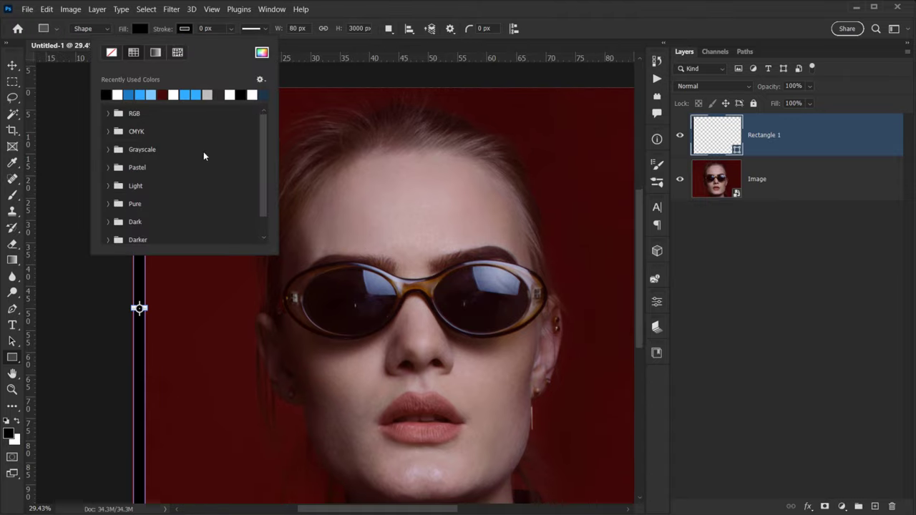
left_click(113, 53)
Fill the bar with the Basics black-to-white gradient at a 0° angle, reversed
left_click(141, 29)
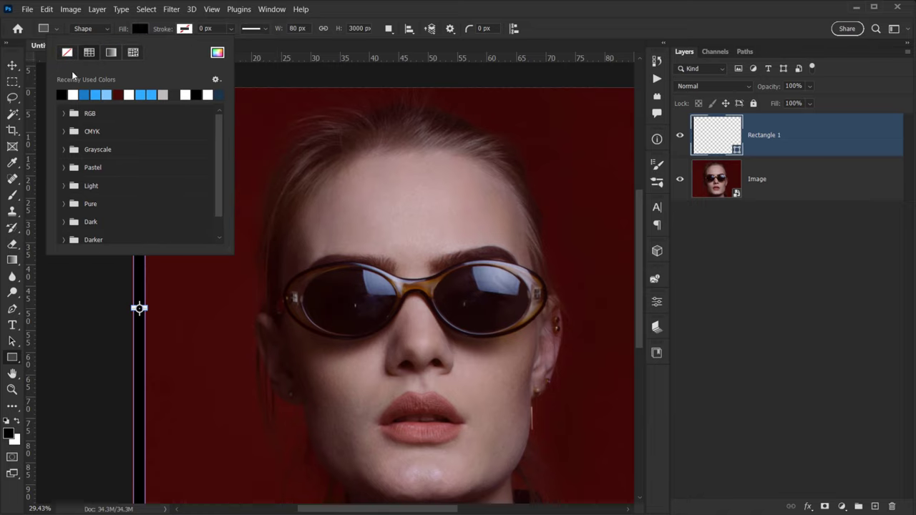
left_click(116, 52)
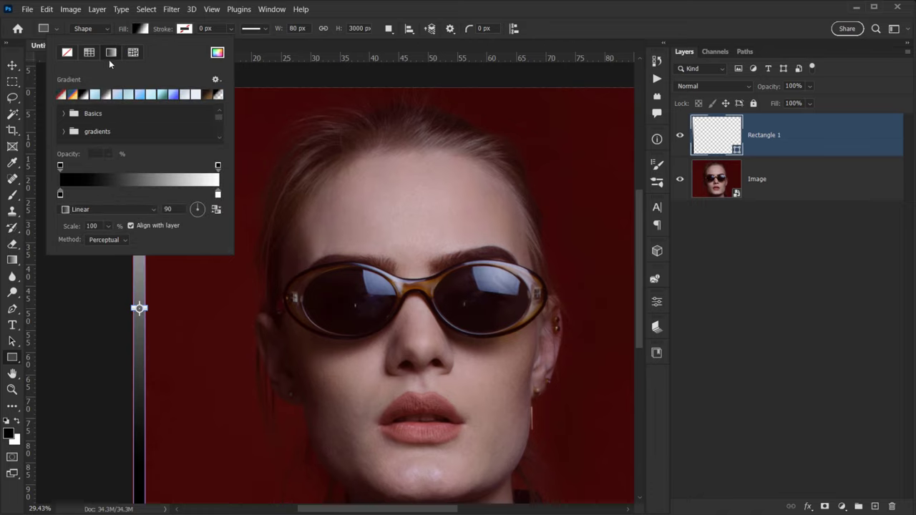
left_click(60, 194)
double_click(60, 194)
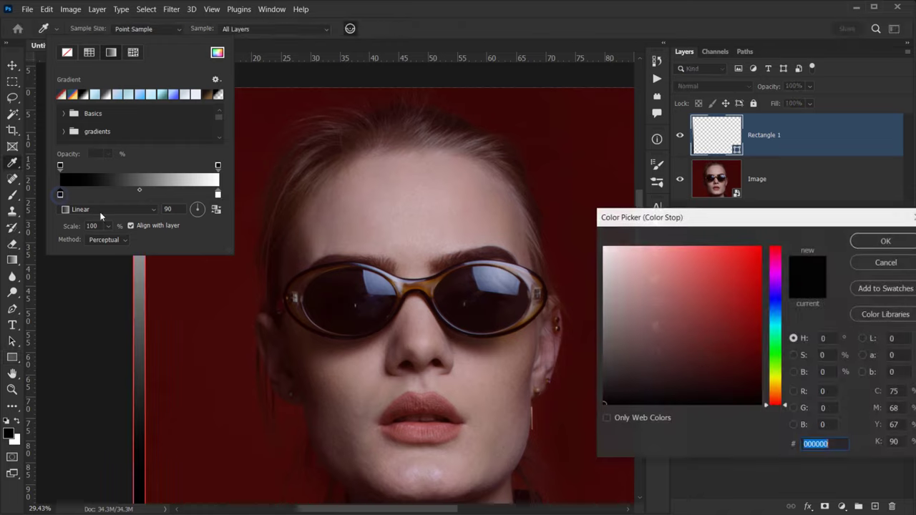
left_click(885, 241)
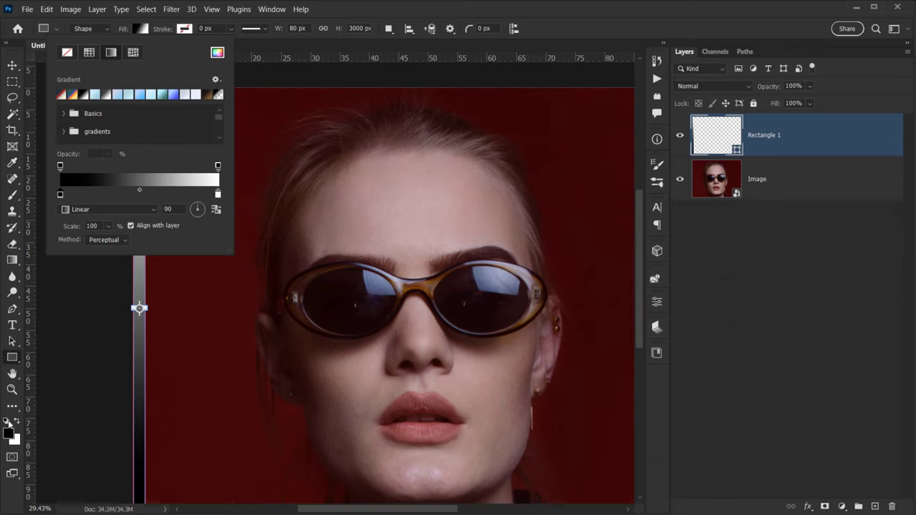
left_click(63, 114)
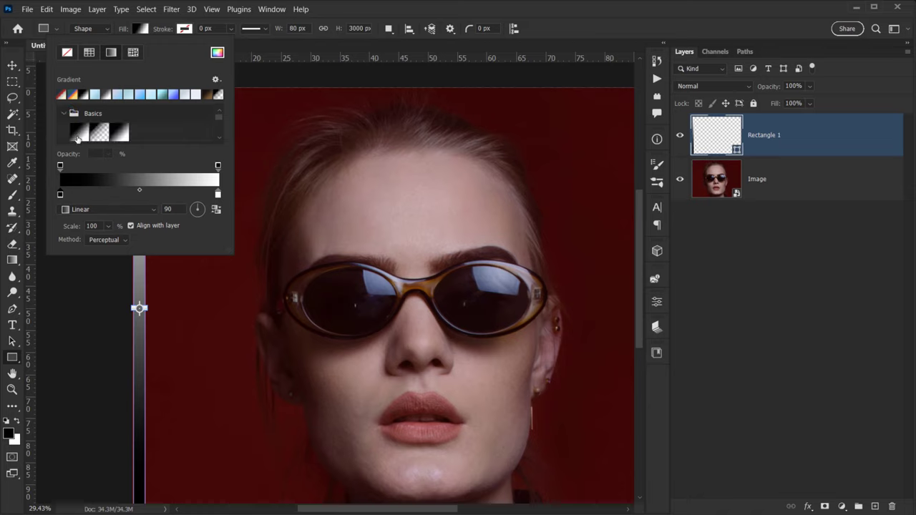
left_click(76, 136)
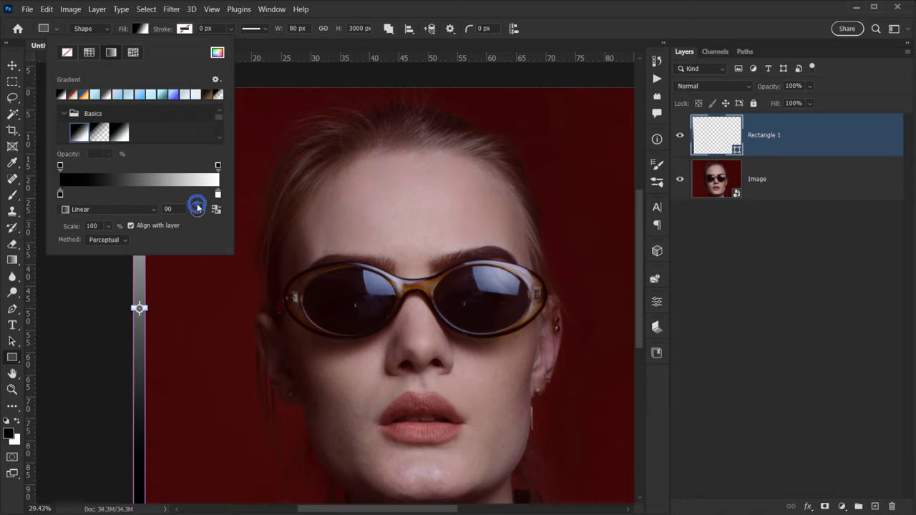
left_click(191, 210)
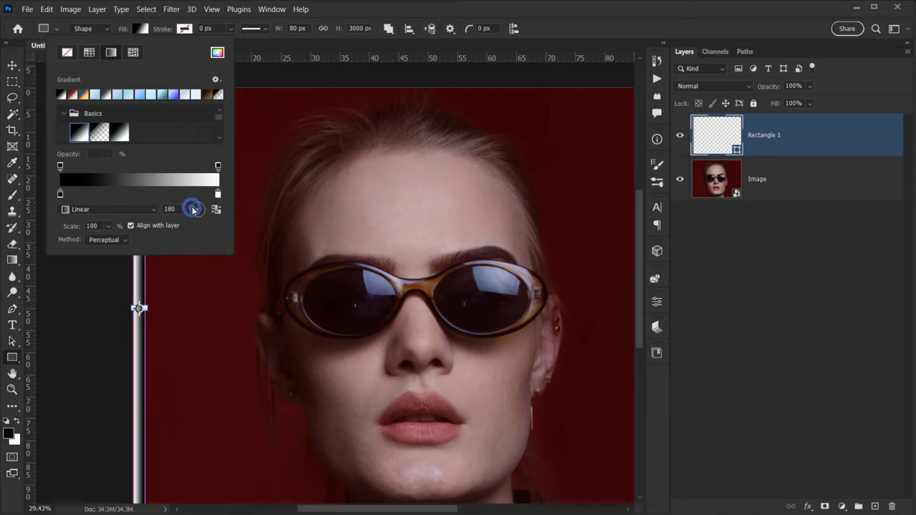
left_click(213, 210)
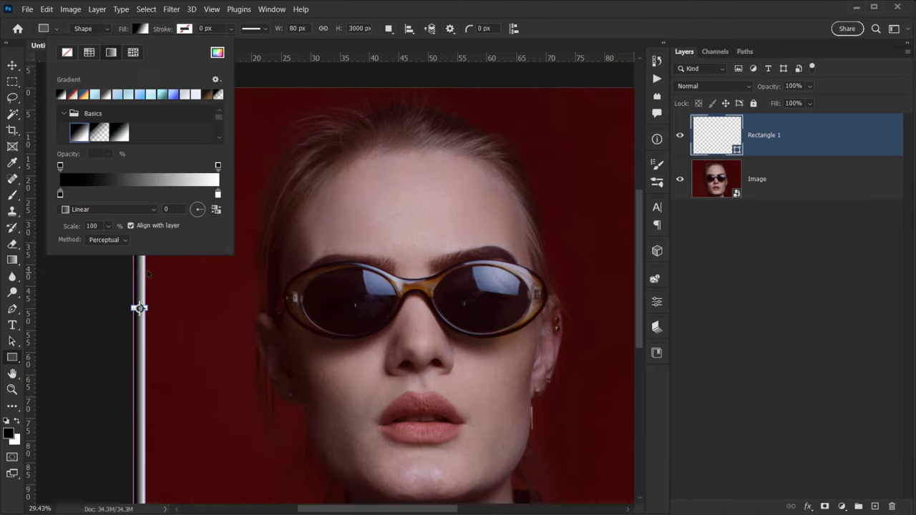
left_click(217, 211)
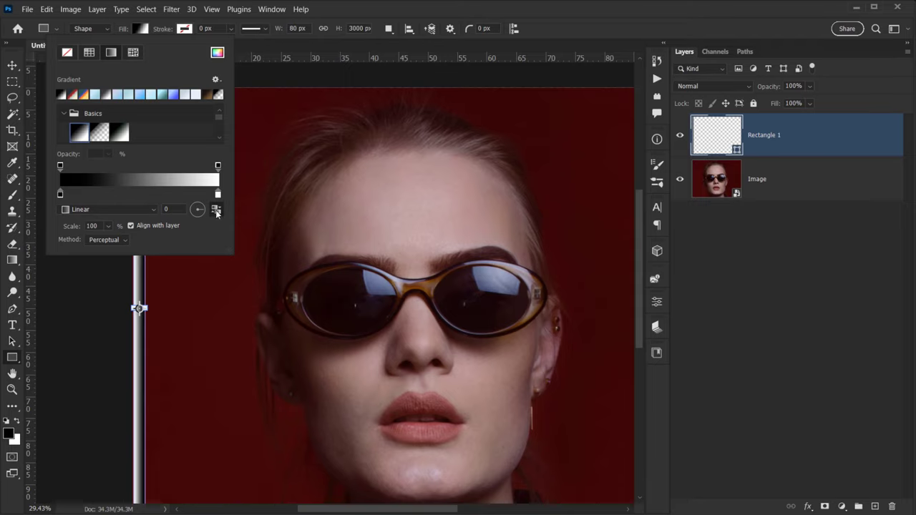
left_click(217, 210)
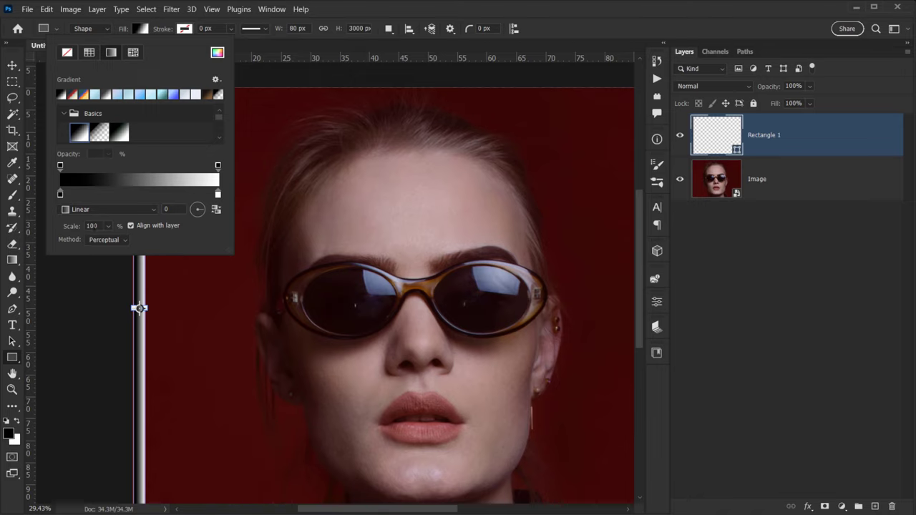
Rasterize the Rectangle 1 gradient bar into a regular pixel layer
left_click(635, 17)
left_click_drag(215, 216, 203, 162)
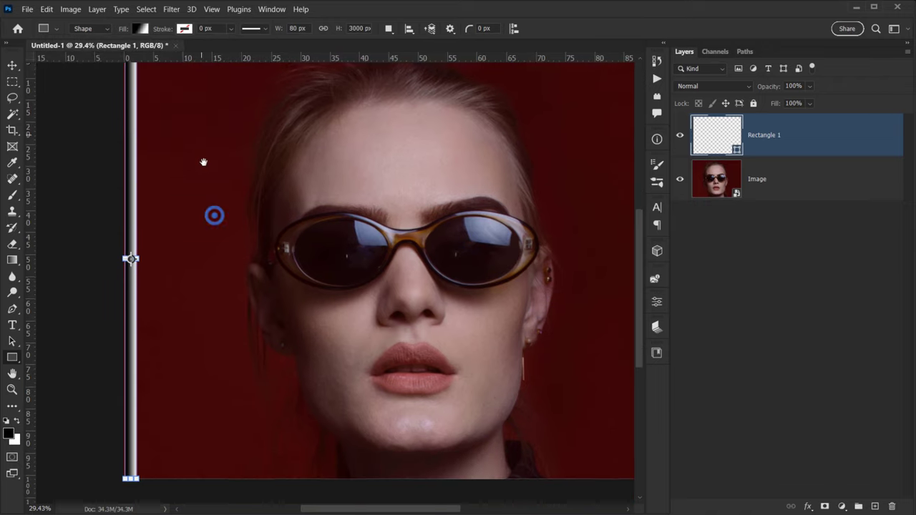
scroll(203, 162, "down", 4)
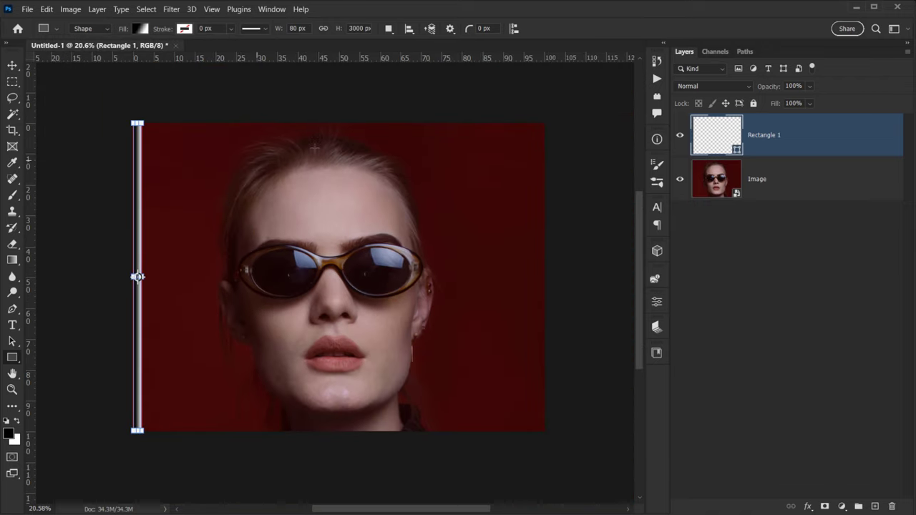
right_click(827, 146)
left_click(683, 204)
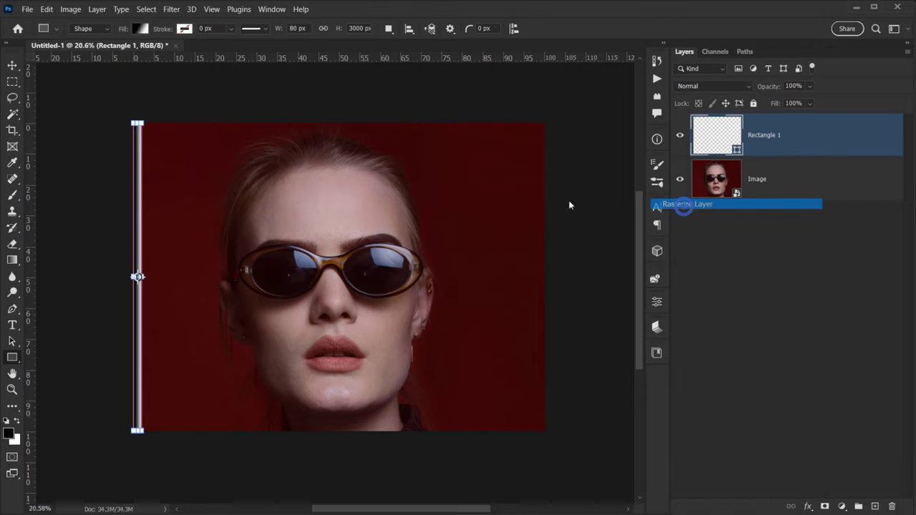
left_click_drag(265, 186, 296, 184)
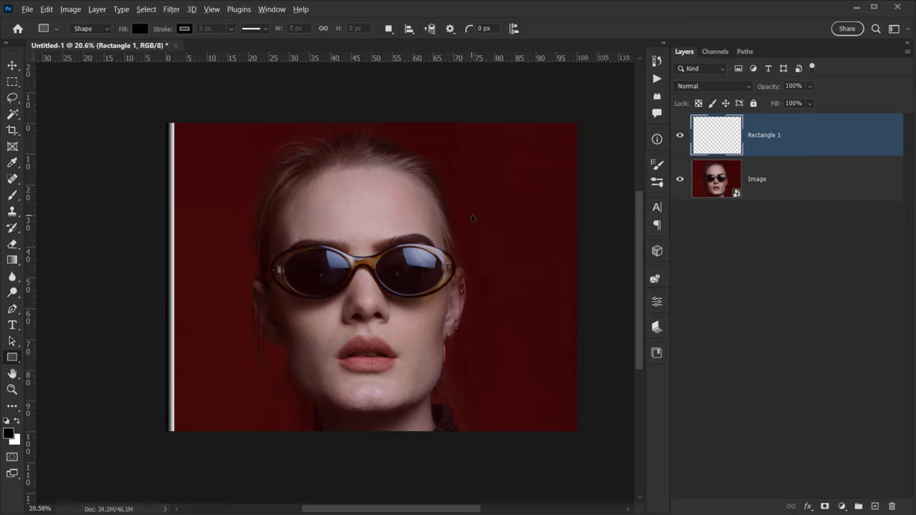
Duplicate the bar and shift the copy 80 px right using a relative X offset
key("ctrl+t")
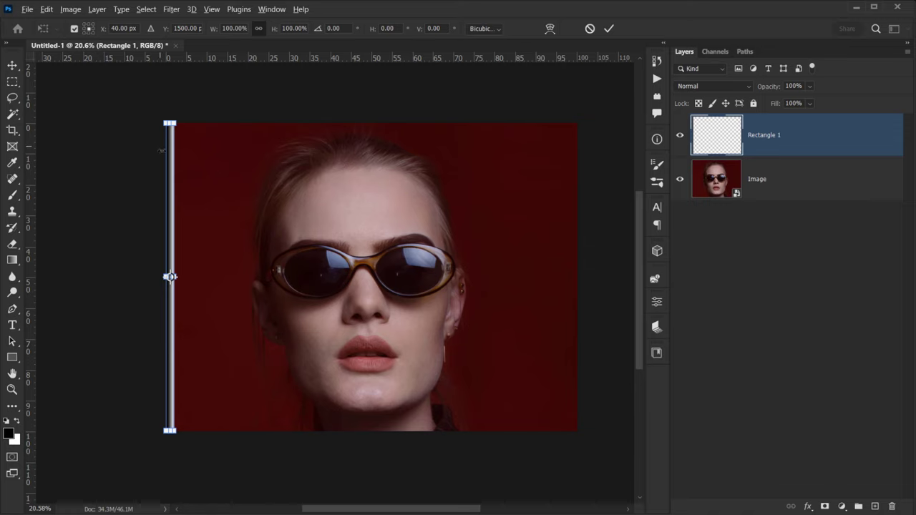
key("ctrl+plus")
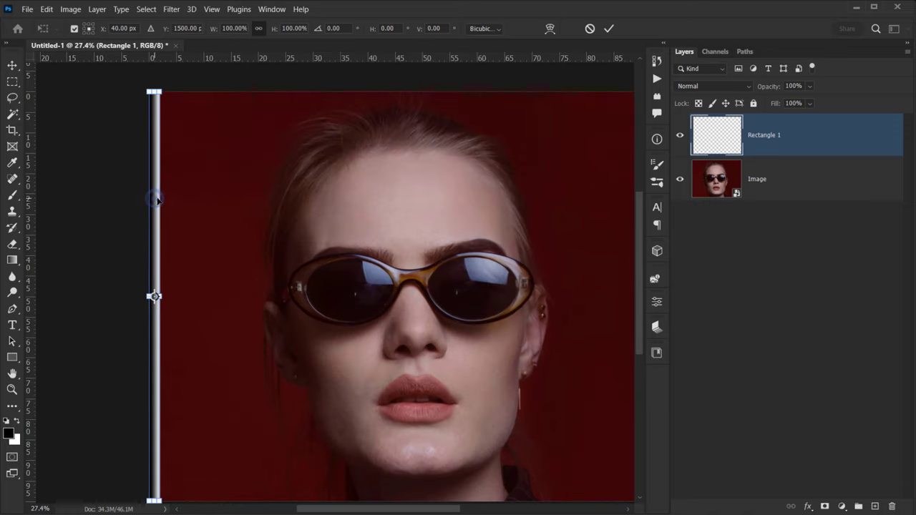
left_click_drag(156, 200, 198, 202)
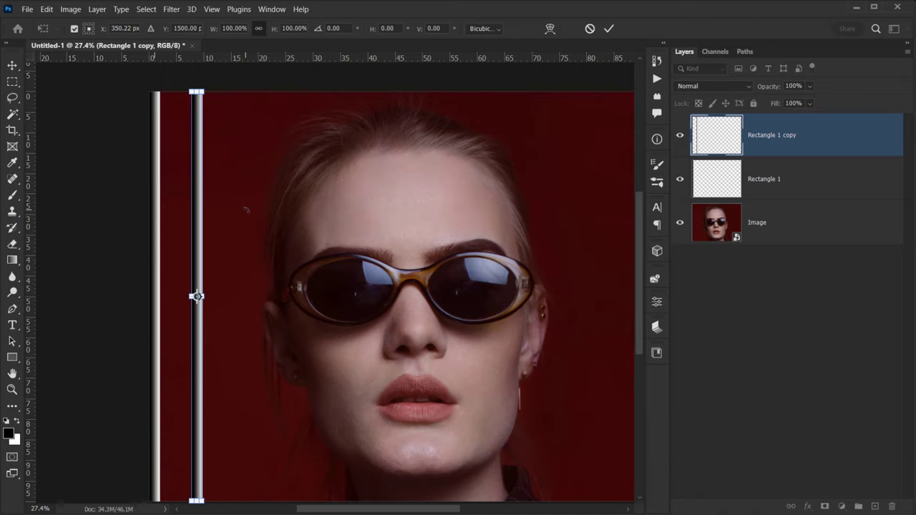
key("ctrl+z")
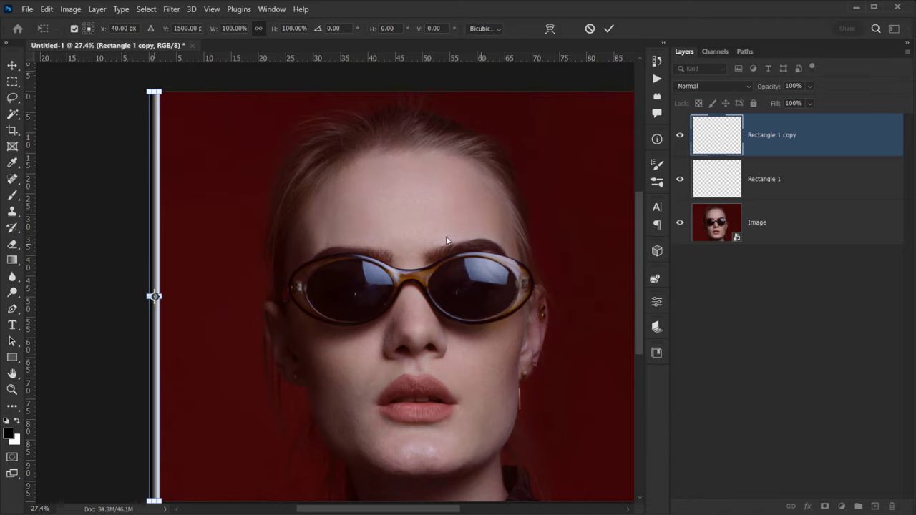
left_click(150, 29)
left_click(123, 28)
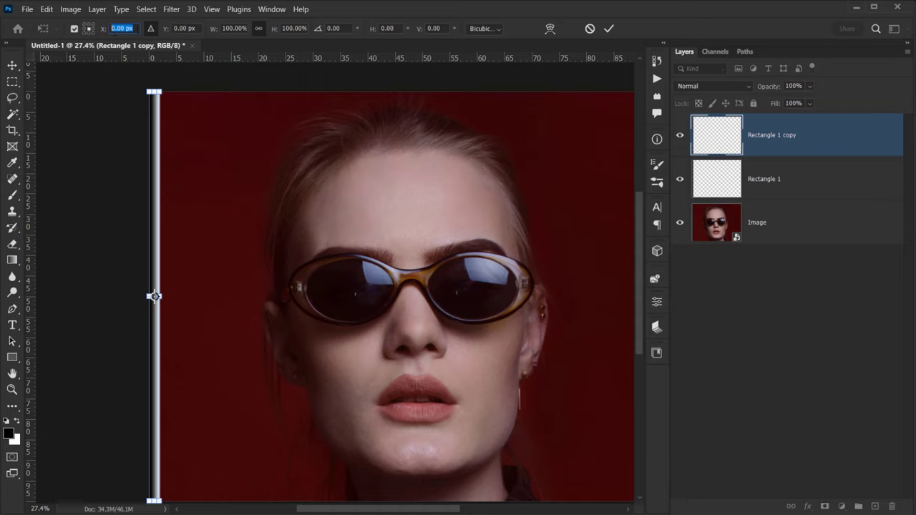
type("80")
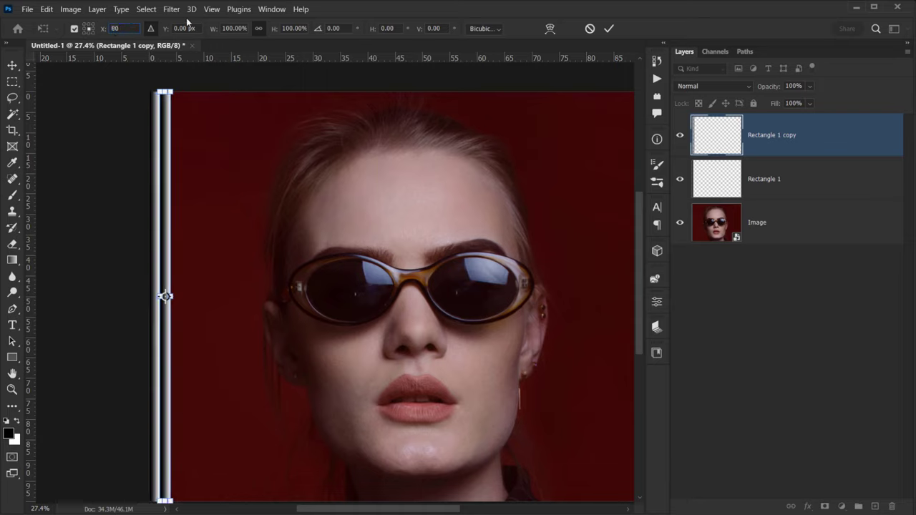
key("Return")
key("Return")
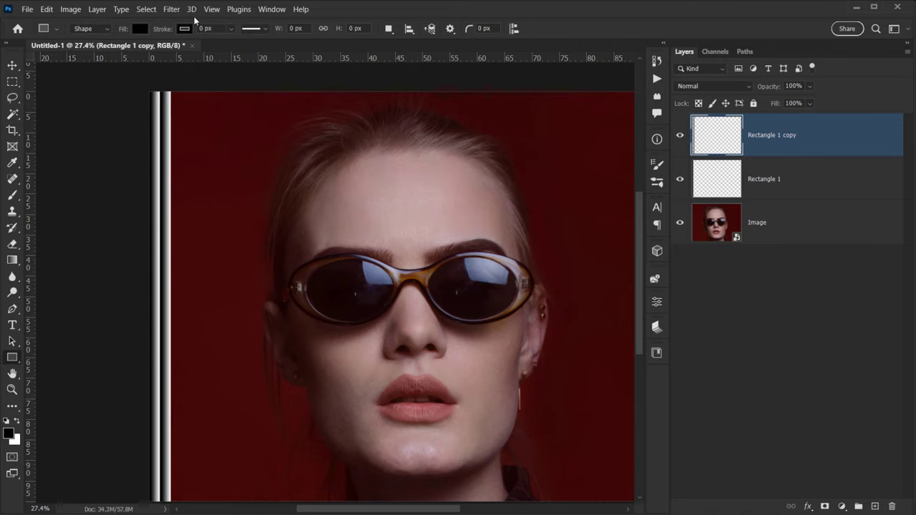
left_click(680, 135)
left_click(679, 135)
scroll(192, 284, "down", 2)
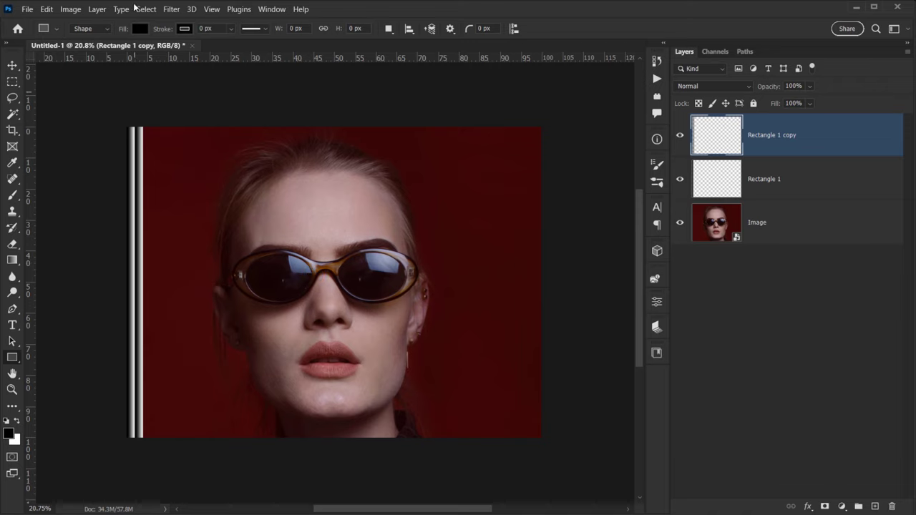
Repeat the 80 px duplicate-and-offset transform (Ctrl+Alt+Shift+T) to spread stripes across the portrait
scroll(177, 93, "up", 1)
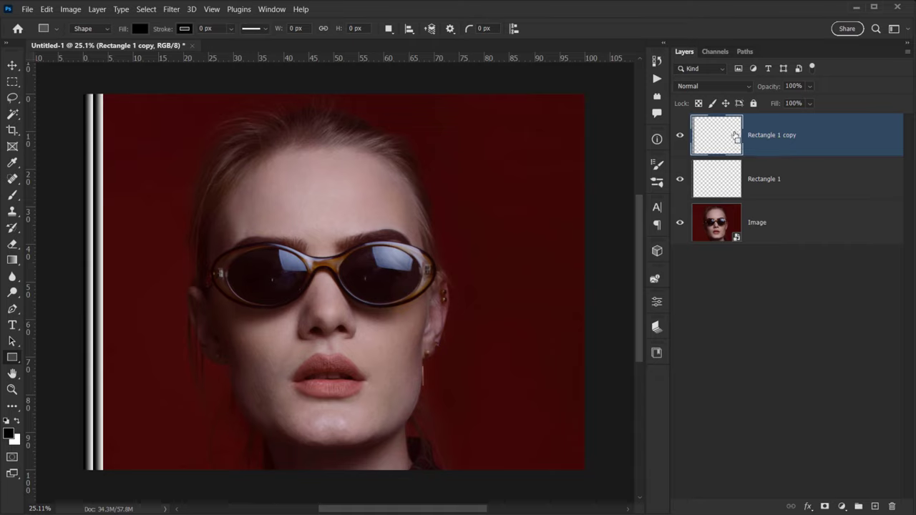
key("ctrl+alt+shift+t")
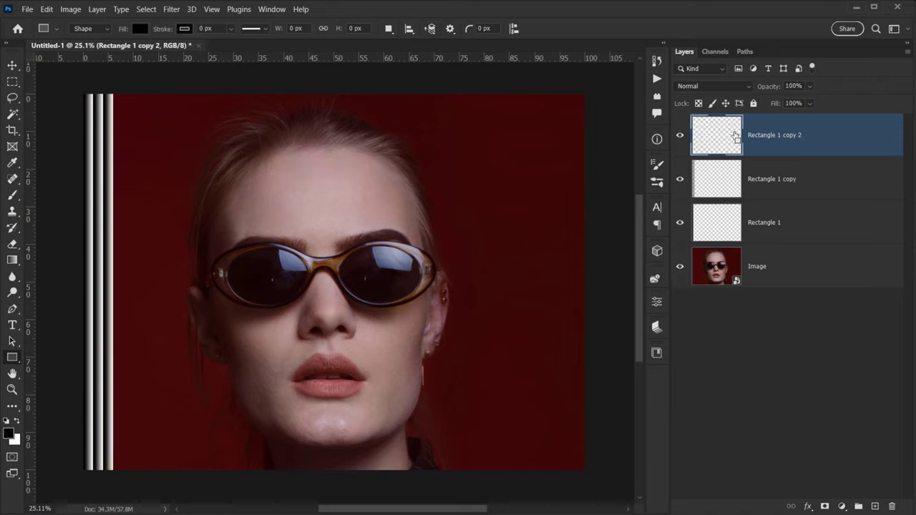
key("ctrl+alt+shift+t")
key("ctrl+alt+shift+t")
key("ctrl+alt+shift+t")
key("ctrl+alt+shift+t")
key("ctrl+alt+shift+t")
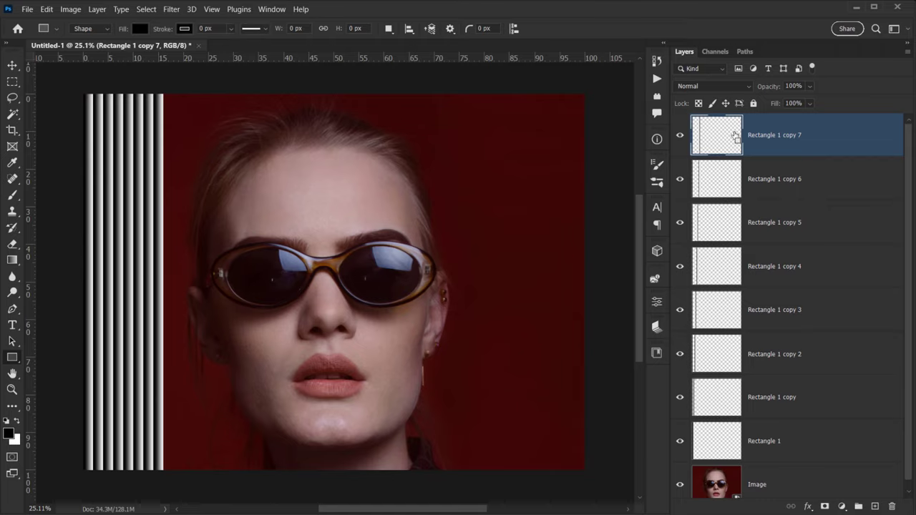
key("ctrl+alt+shift+t")
key("ctrl+alt+shift+t")
key("ctrl+alt+shift+t")
key("ctrl+alt+shift+t")
key("ctrl+alt+shift+t")
key("ctrl+alt+shift+t")
key("ctrl+alt+shift+t")
key("ctrl+alt+shift+t")
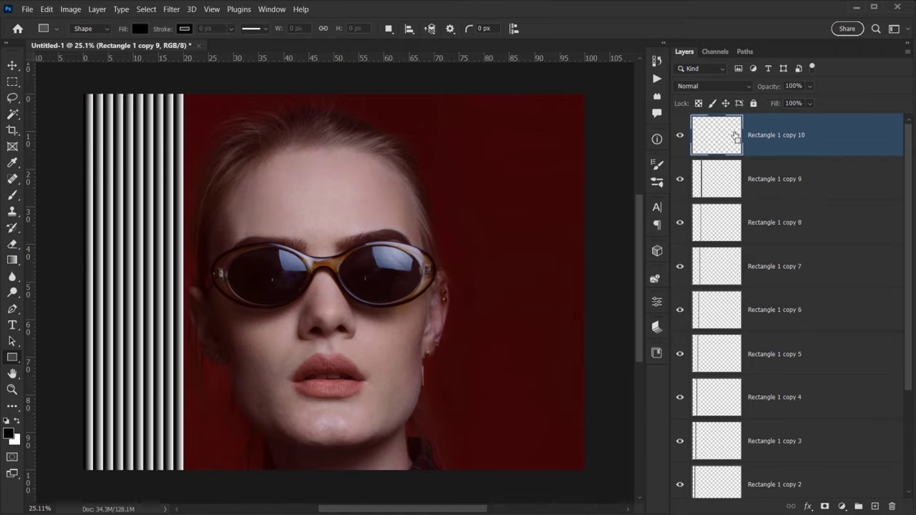
key("ctrl+alt+shift+t")
key("ctrl+alt+shift+t")
key("ctrl+alt+shift+t")
key("ctrl+alt+shift+t")
key("ctrl+alt+shift+t")
key("ctrl+alt+shift+t")
key("ctrl+alt+shift+t")
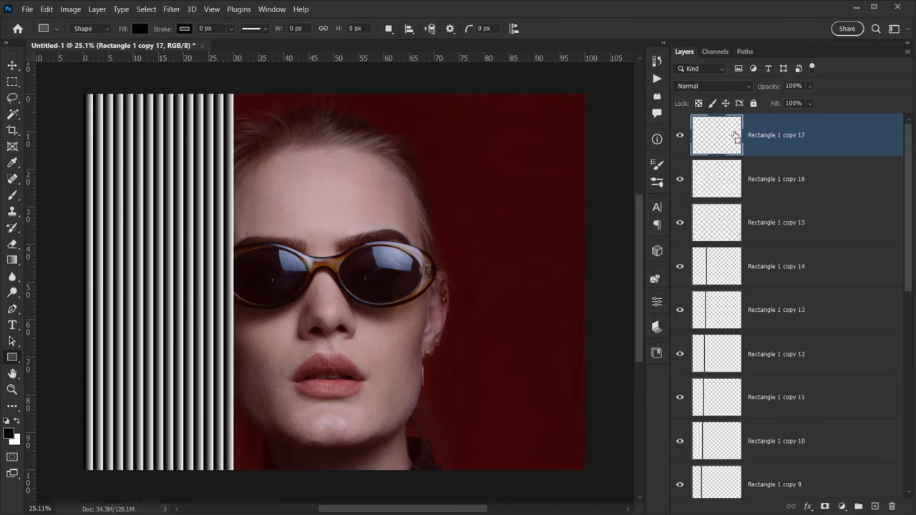
key("ctrl+alt+shift+t")
key("ctrl+alt+shift+t")
key("ctrl+alt+shift+t")
key("ctrl+alt+shift+t")
key("ctrl+alt+shift+t")
key("ctrl+alt+shift+t")
key("ctrl+alt+shift+t")
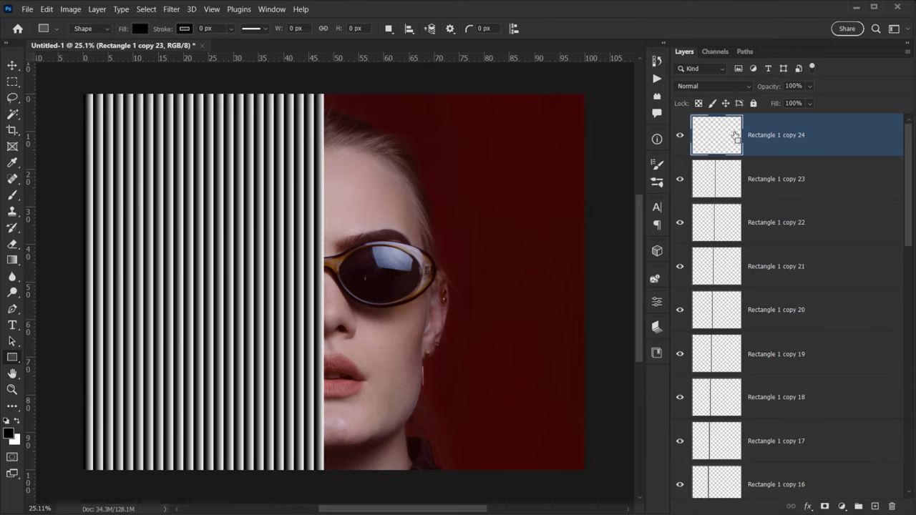
key("ctrl+alt+shift+t")
key("ctrl+alt+shift+t")
key("ctrl+alt+shift+t")
key("ctrl+alt+shift+t")
key("ctrl+alt+shift+t")
key("ctrl+alt+shift+t")
key("ctrl+alt+shift+t")
key("ctrl+alt+shift+t")
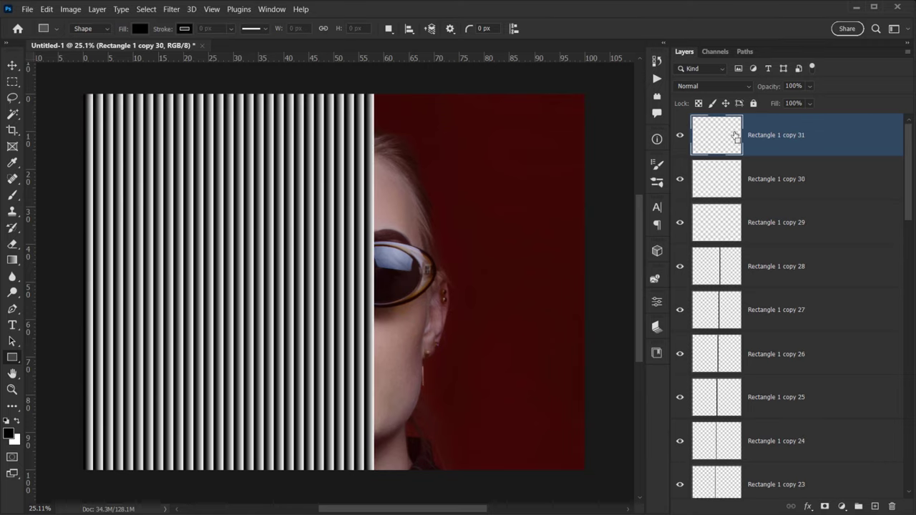
key("ctrl+alt+shift+t")
key("ctrl+alt+shift+t")
key("ctrl+alt+shift+t")
key("ctrl+alt+shift+t")
key("ctrl+alt+shift+t")
key("ctrl+alt+shift+t")
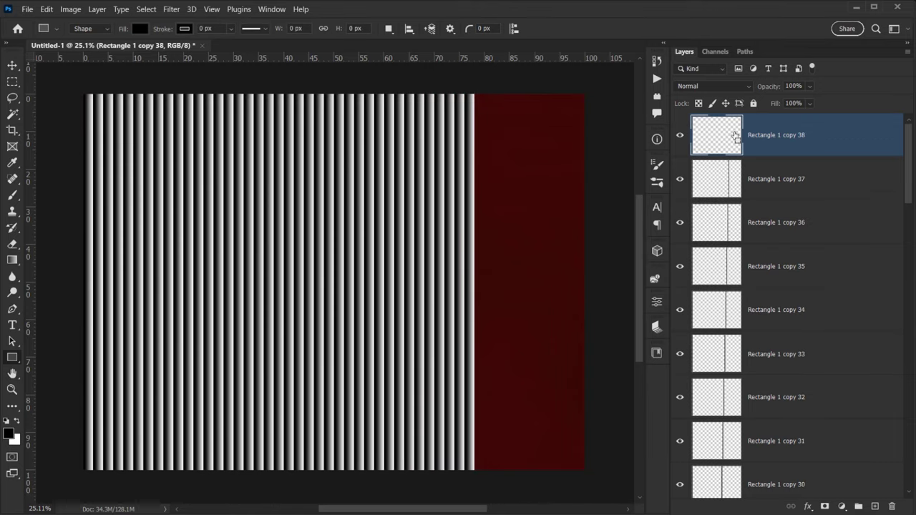
key("ctrl+alt+shift+t")
key("ctrl+alt+shift+t")
key("ctrl+alt+shift+t")
key("ctrl+alt+shift+t")
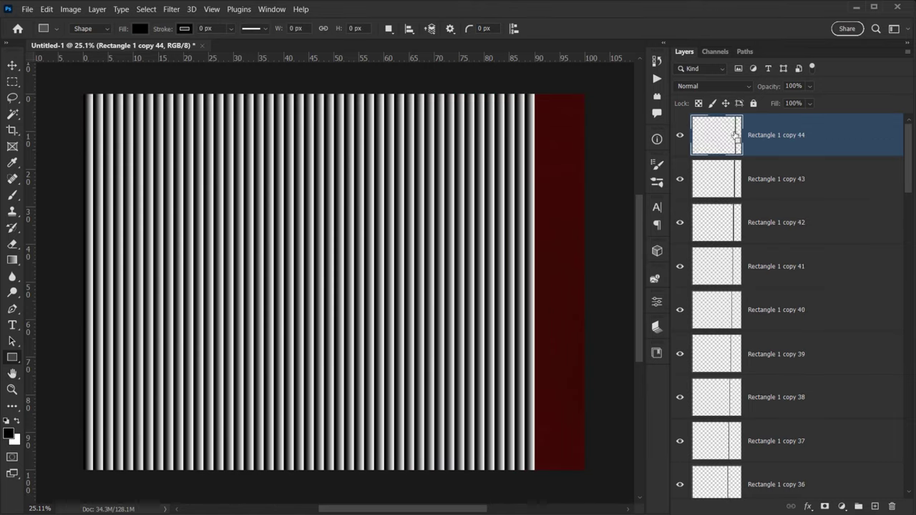
key("ctrl+alt+shift+t")
key("ctrl+alt+shift+t")
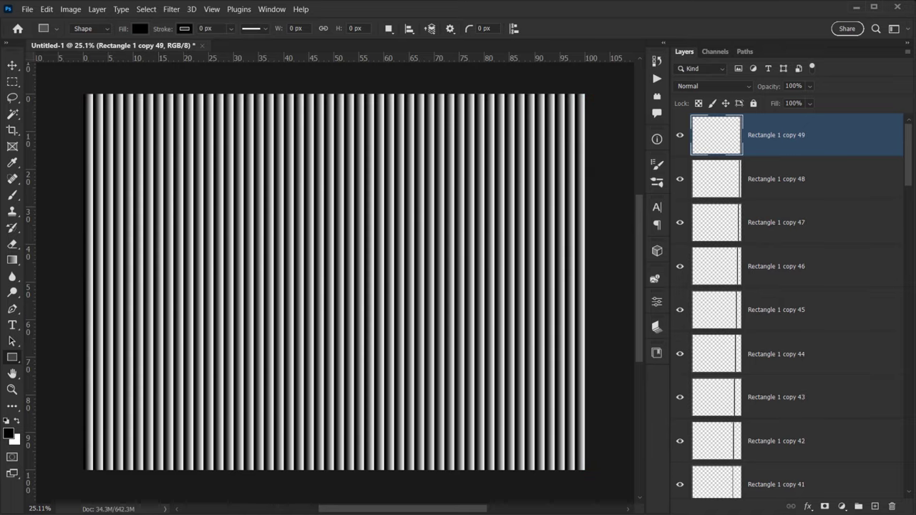
Select every stripe layer from the top copy down to Rectangle 1
scroll(907, 139, "down", 5)
scroll(907, 139, "up", 5)
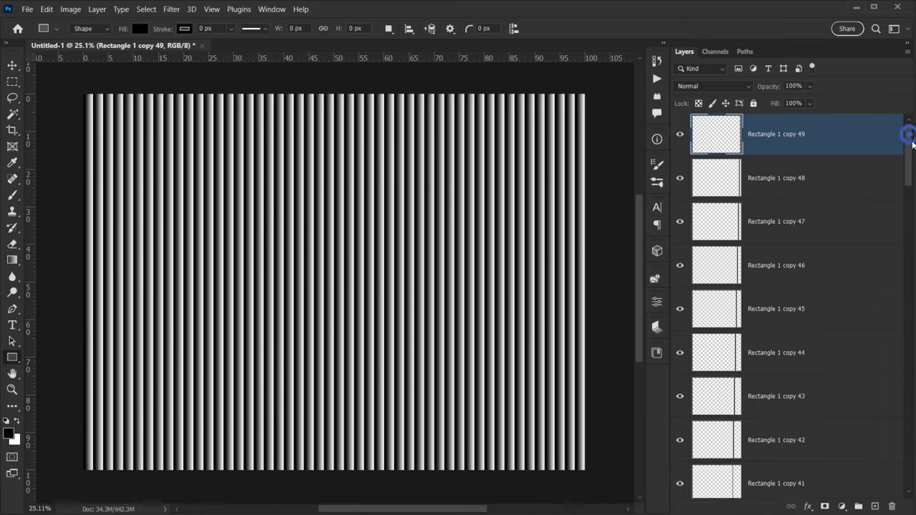
left_click_drag(909, 137, 905, 443)
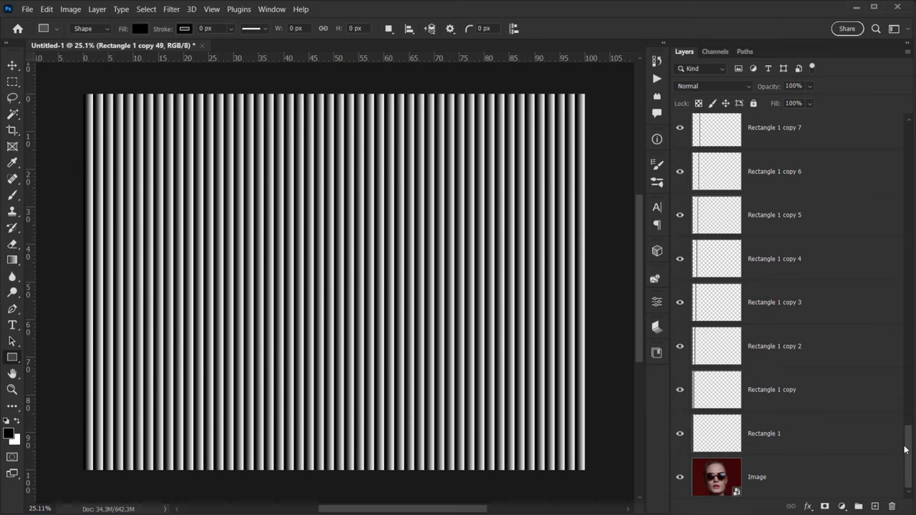
left_click(904, 446)
scroll(903, 446, "up", 15)
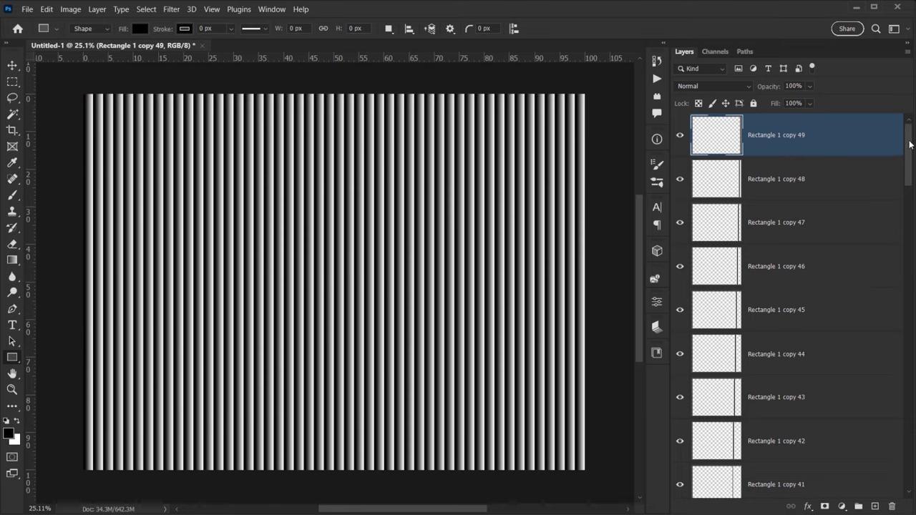
left_click_drag(909, 143, 908, 458)
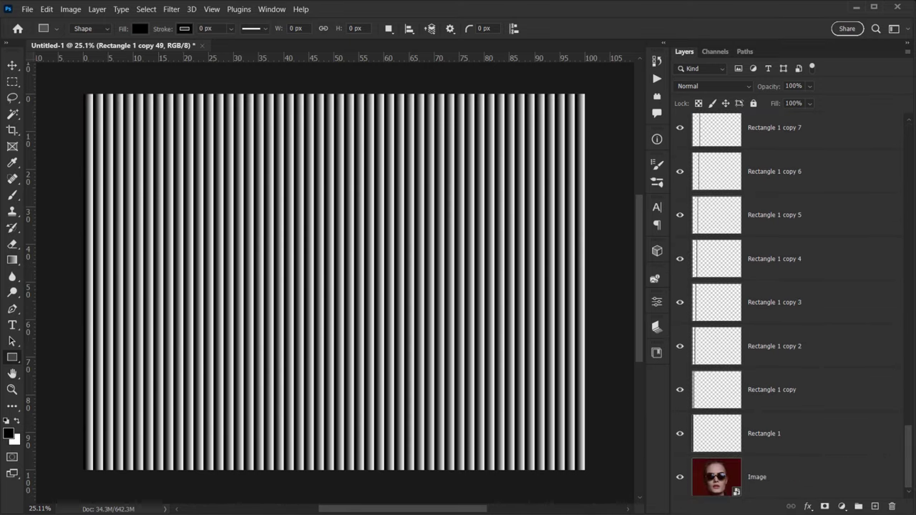
left_click(794, 434, "shift")
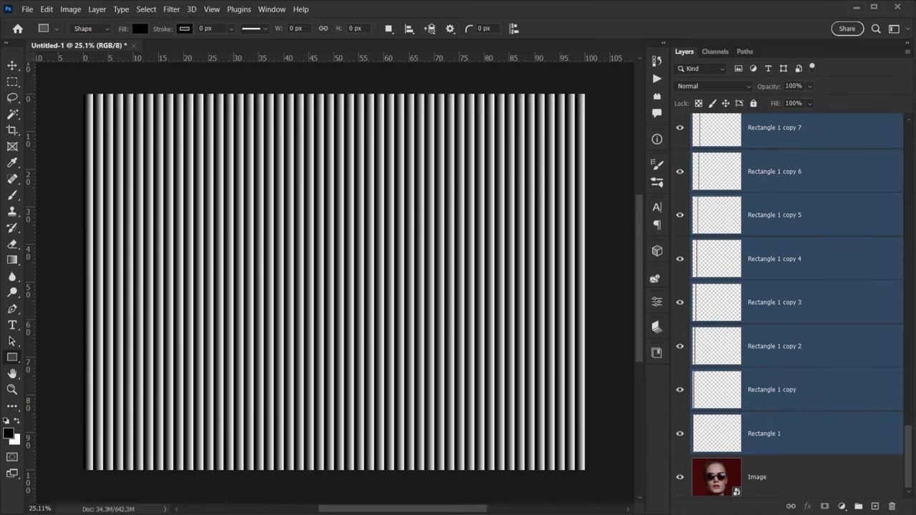
left_click_drag(908, 455, 895, 73)
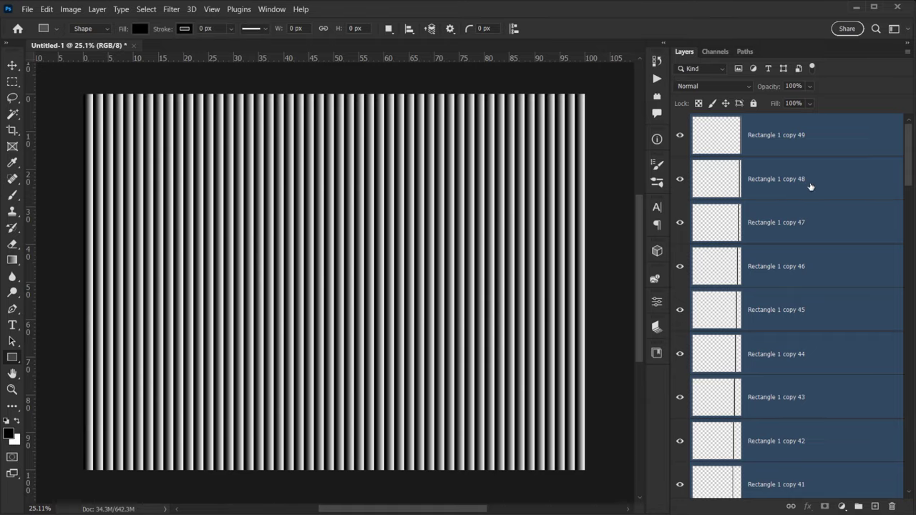
Merge the selected stripes into Rectangle 1 copy 49 and toggle its visibility to check it
key("ctrl+e")
left_click(680, 138)
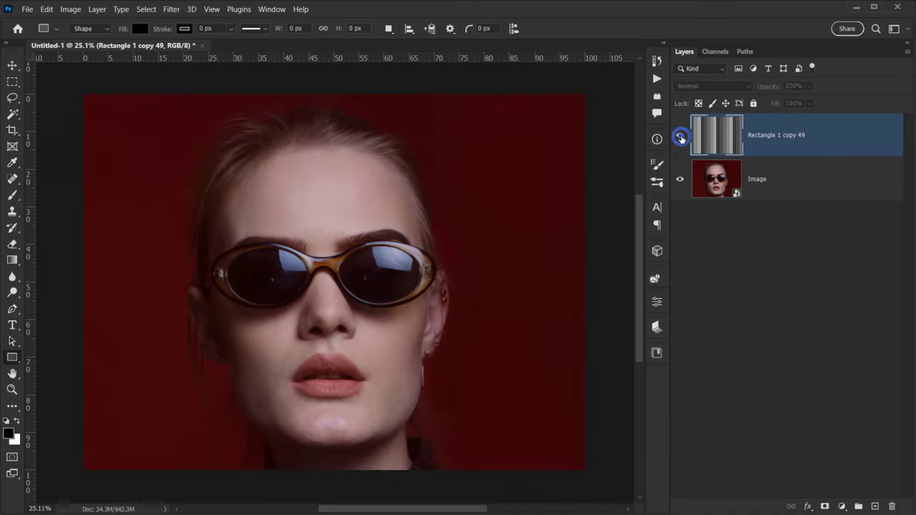
left_click(680, 138)
left_click(680, 139)
left_click(680, 138)
scroll(298, 262, "down", 2)
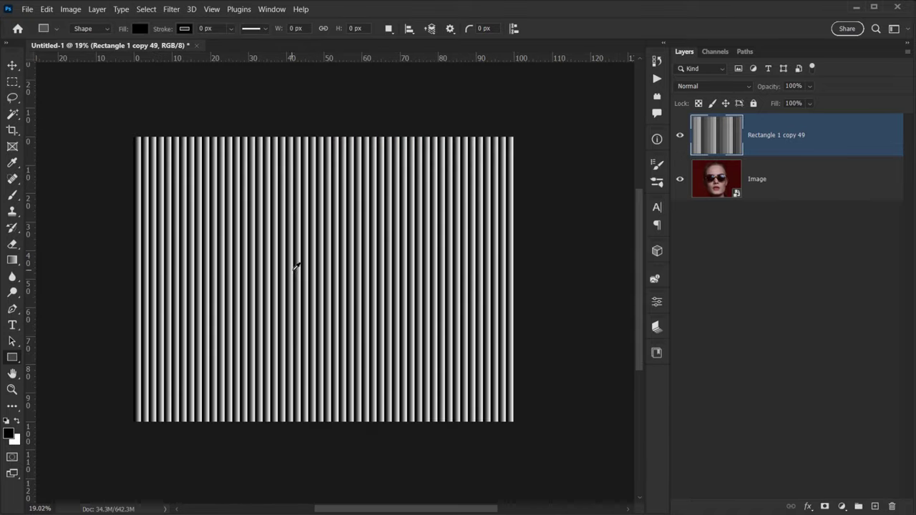
Rotate the merged stripe layer by 2.5° with Free Transform
left_click_drag(403, 231, 375, 223)
scroll(245, 249, "up", 1)
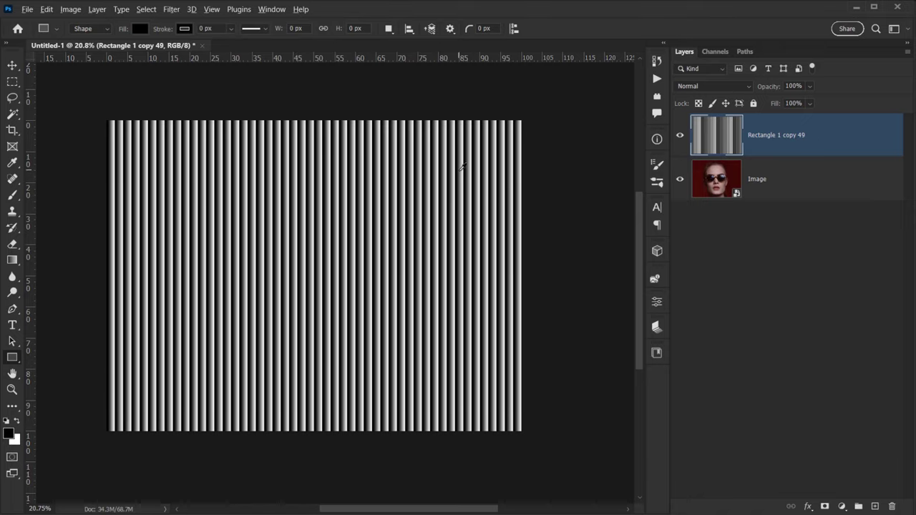
scroll(461, 172, "up", 1)
left_click_drag(384, 200, 428, 185)
scroll(384, 200, "down", 1)
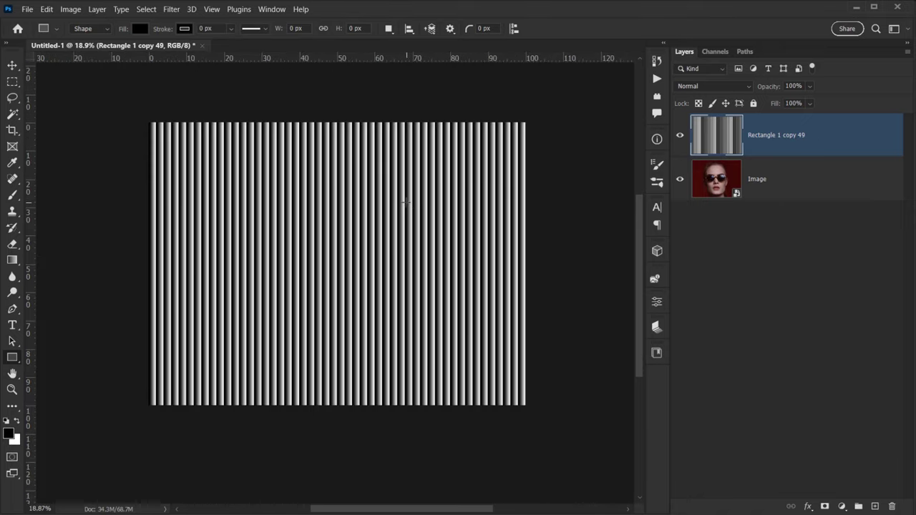
key("ctrl+t")
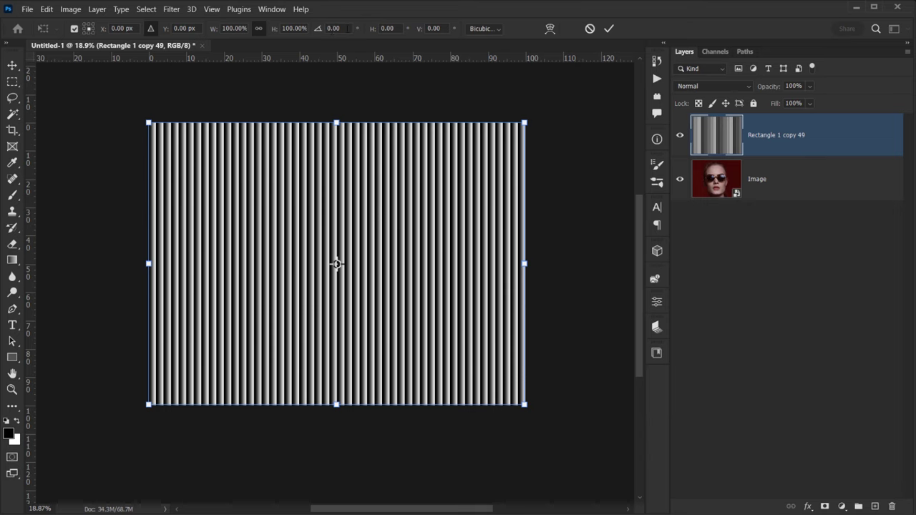
left_click(337, 28)
type("2.5")
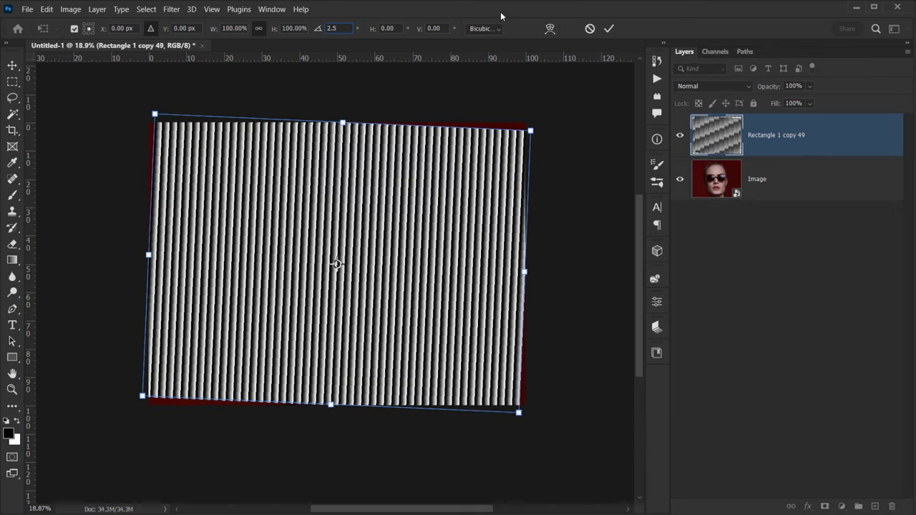
left_click(232, 28)
Scale the stripes up to 107% and commit the transform
key("Up")
key("Up")
key("Up")
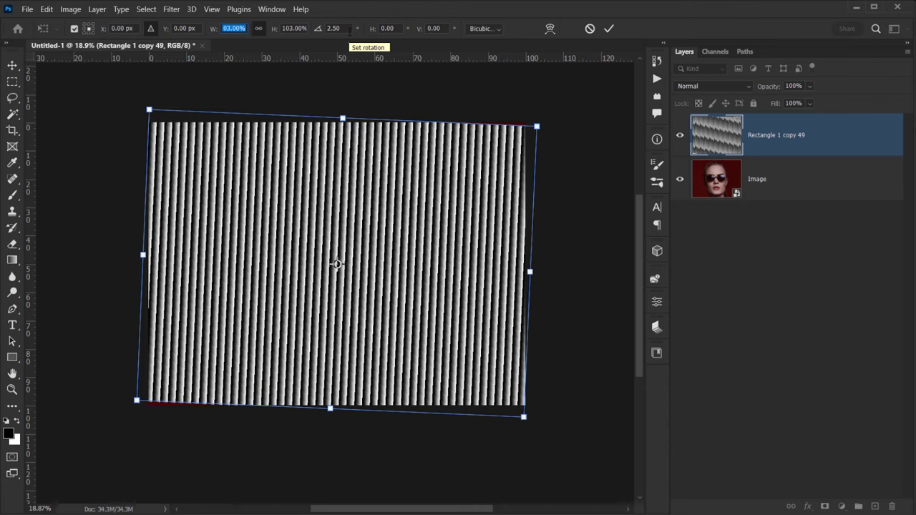
key("Up")
key("Up")
key("Up")
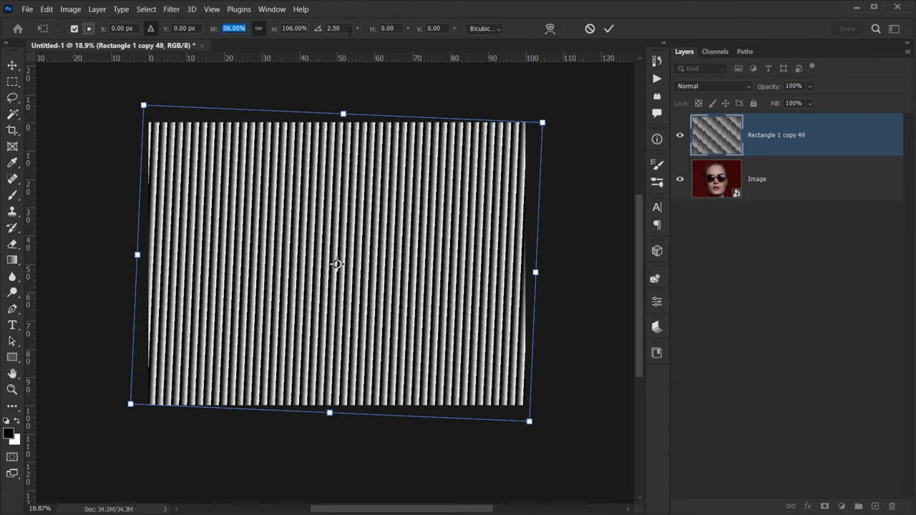
key("Up")
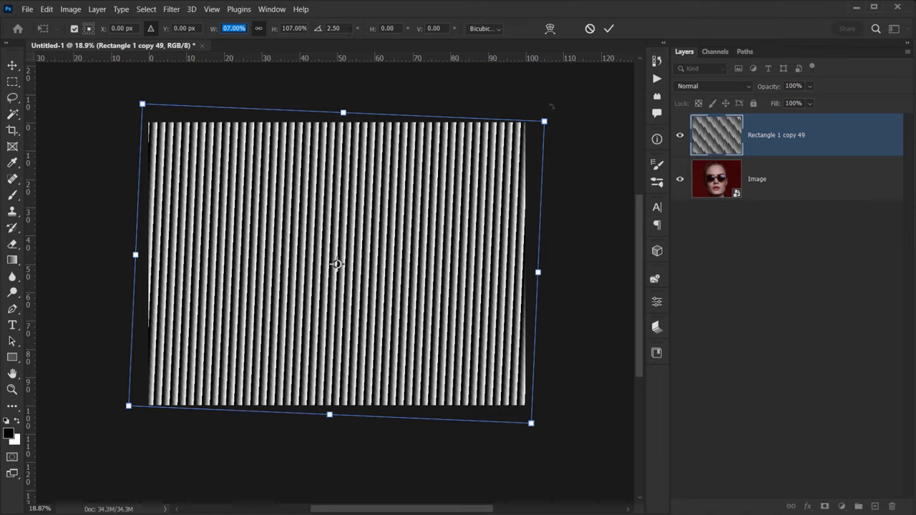
left_click(609, 28)
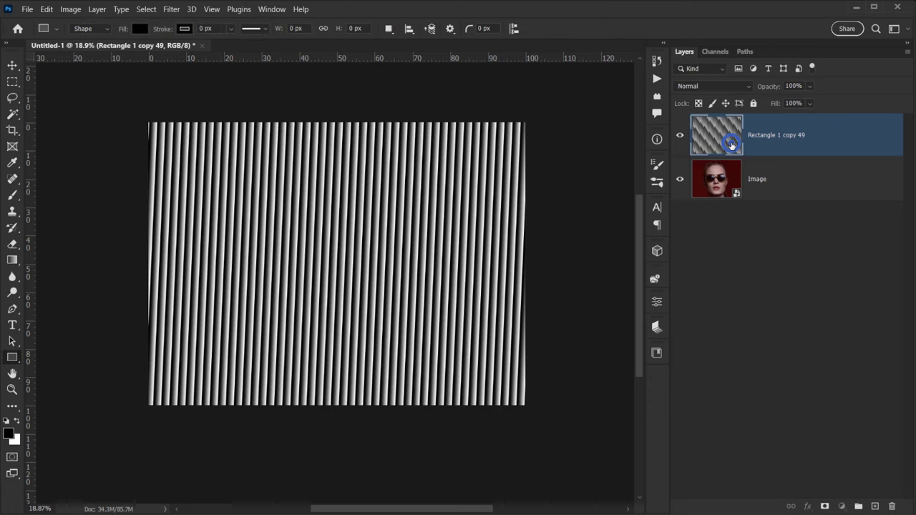
Compare Rectangle 1 copy 49 against the portrait, zoom into the stripes, and open the Filter menu
left_click(680, 136)
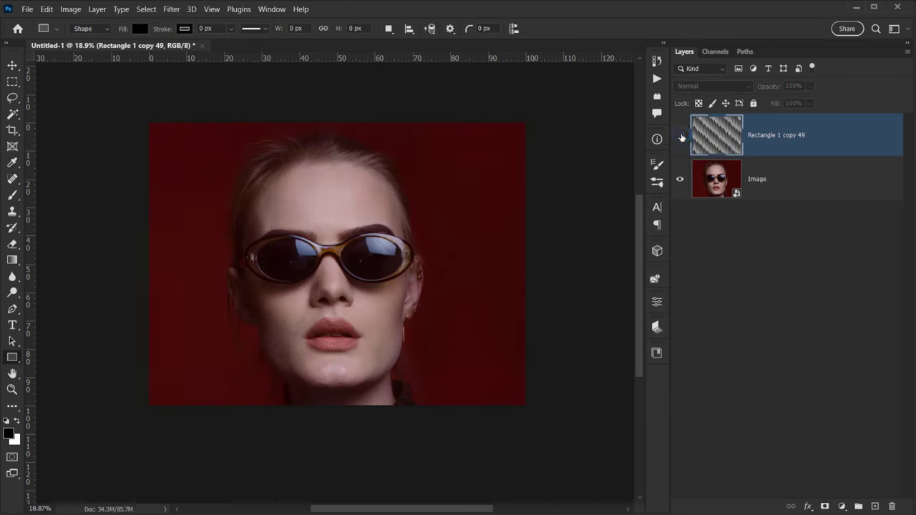
left_click(680, 136)
scroll(331, 268, "up", 3)
scroll(421, 241, "down", 3)
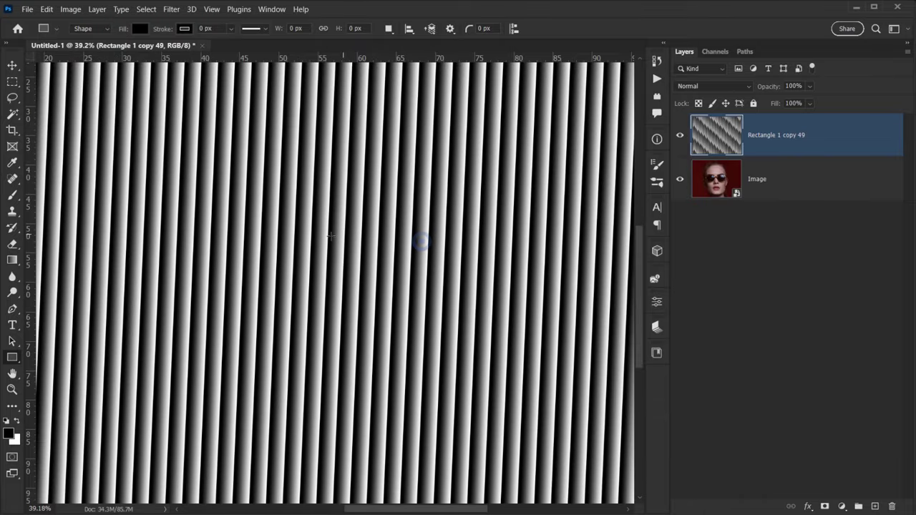
scroll(240, 261, "up", 4)
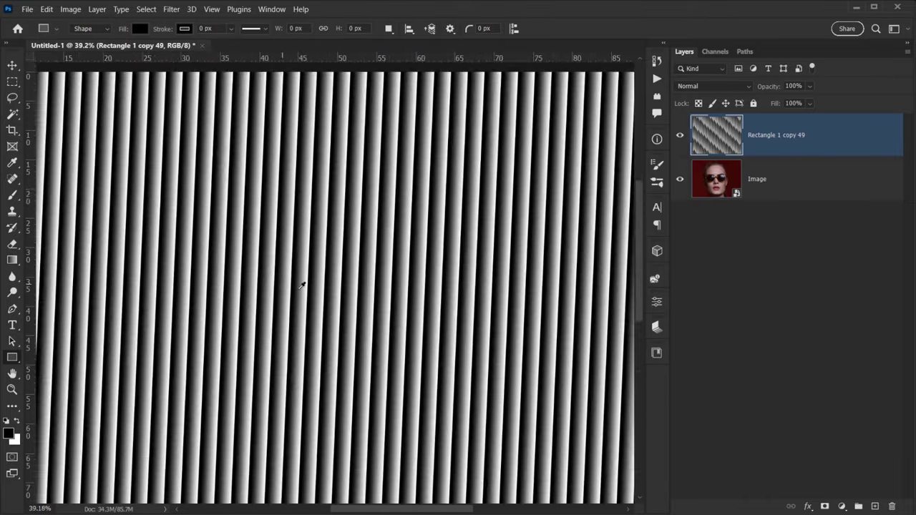
scroll(394, 282, "up", 3)
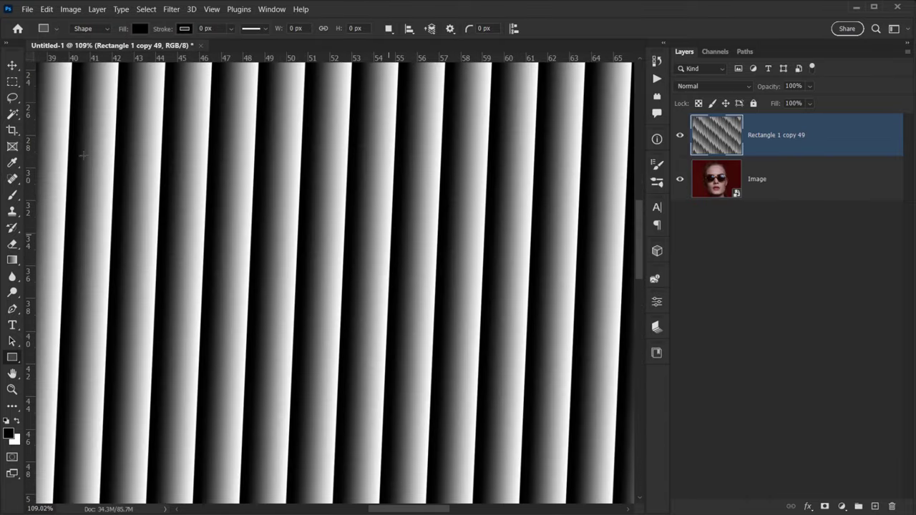
left_click(172, 10)
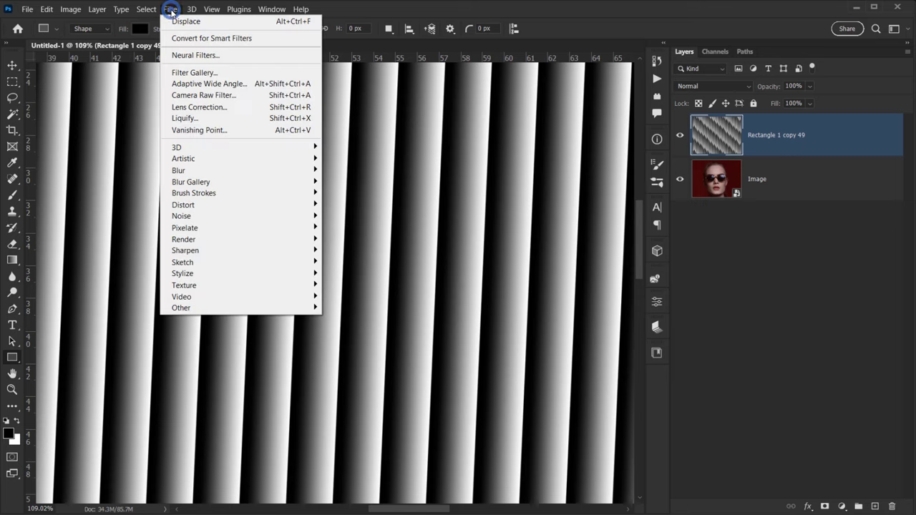
Apply a 3-pixel Gaussian Blur to the Rectangle 1 copy 49 stripe layer
mouse_move(272, 175)
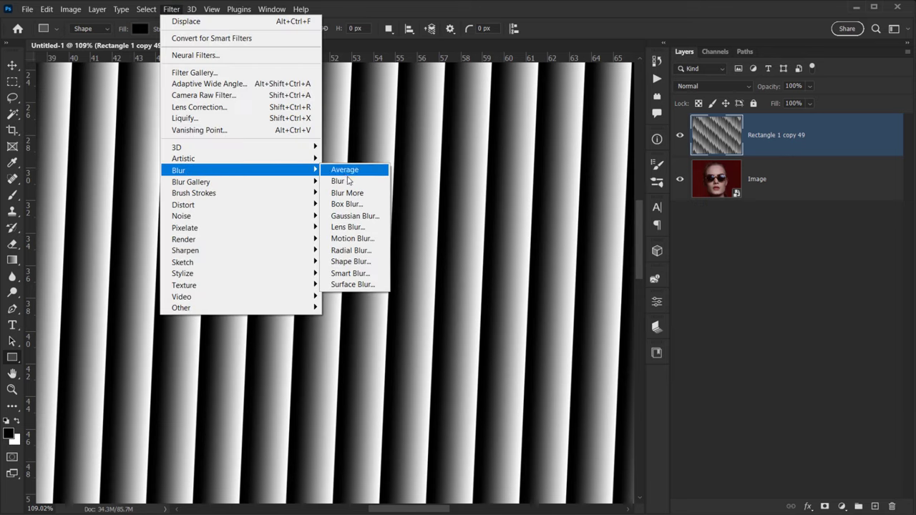
left_click(364, 216)
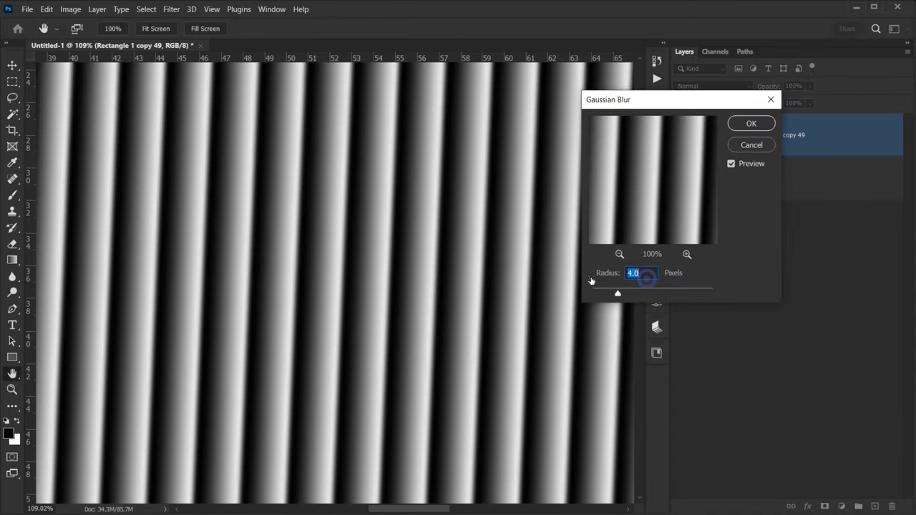
left_click_drag(650, 100, 682, 98)
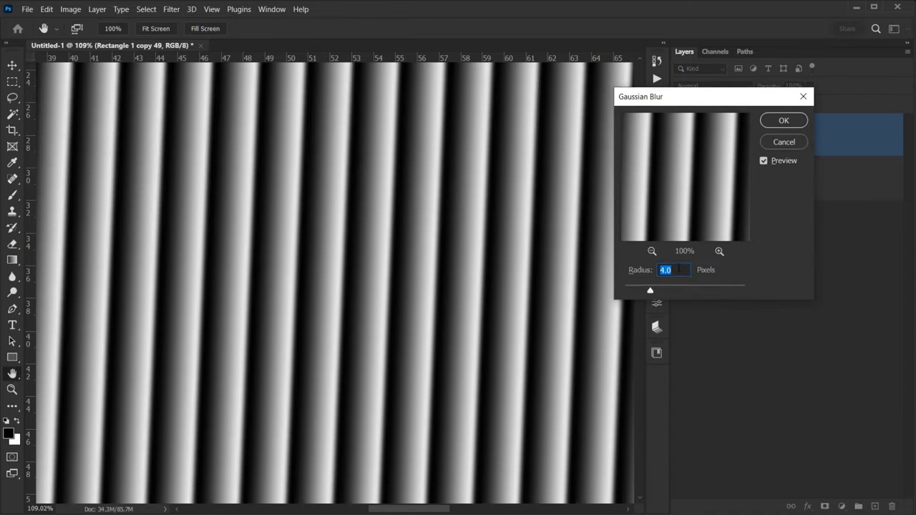
left_click(676, 269)
double_click(664, 270)
type("3")
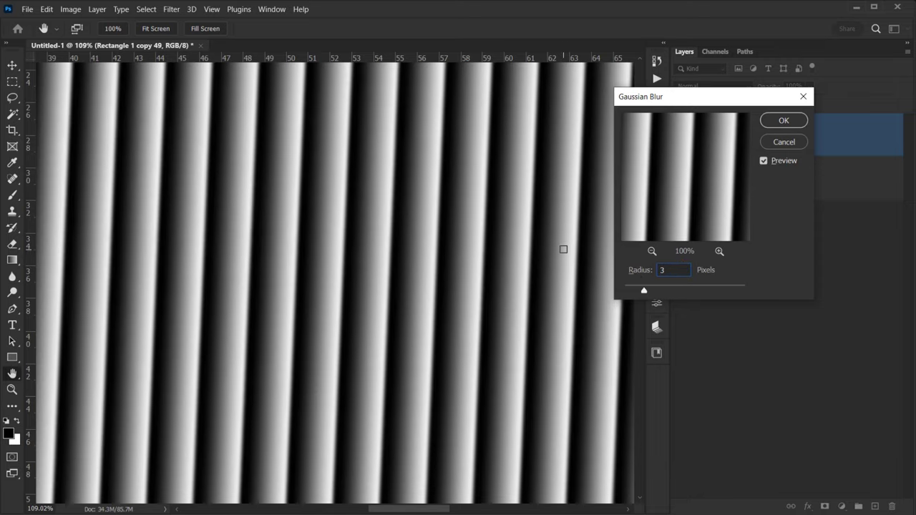
left_click(787, 121)
scroll(292, 225, "down", 5)
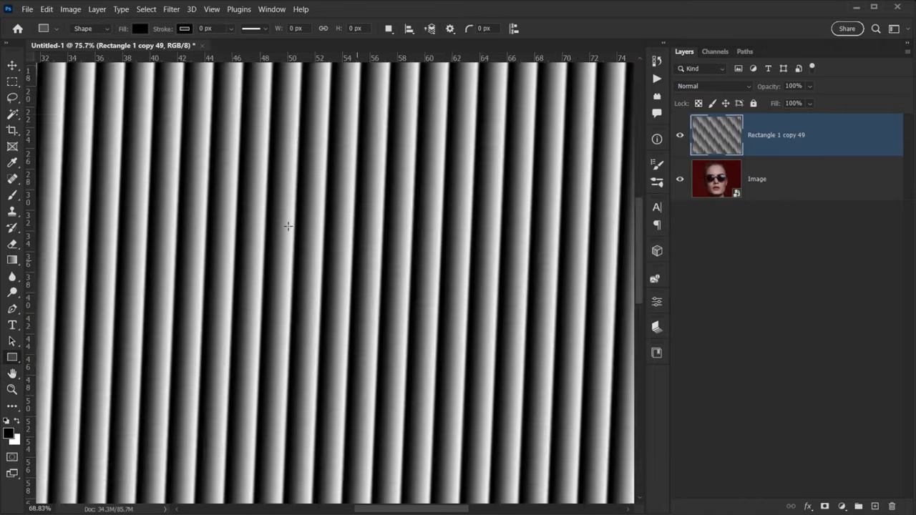
Select the entire Untitled-1 striped canvas with Select > All (Ctrl+A)
scroll(291, 225, "down", 4)
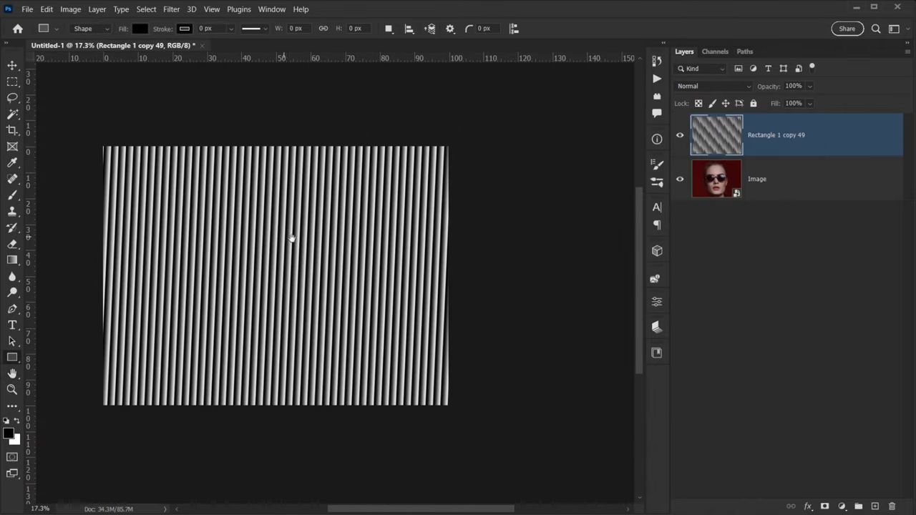
scroll(342, 283, "up", 2)
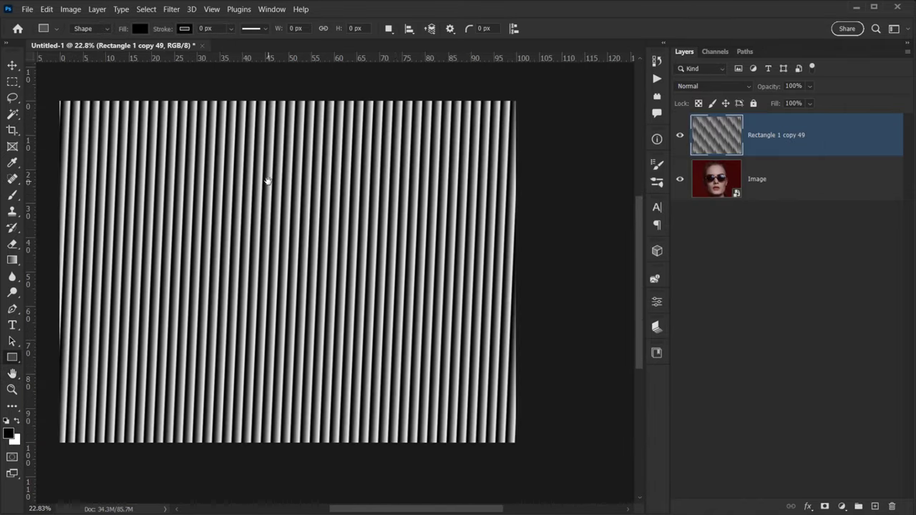
left_click_drag(267, 181, 290, 173)
left_click(146, 9)
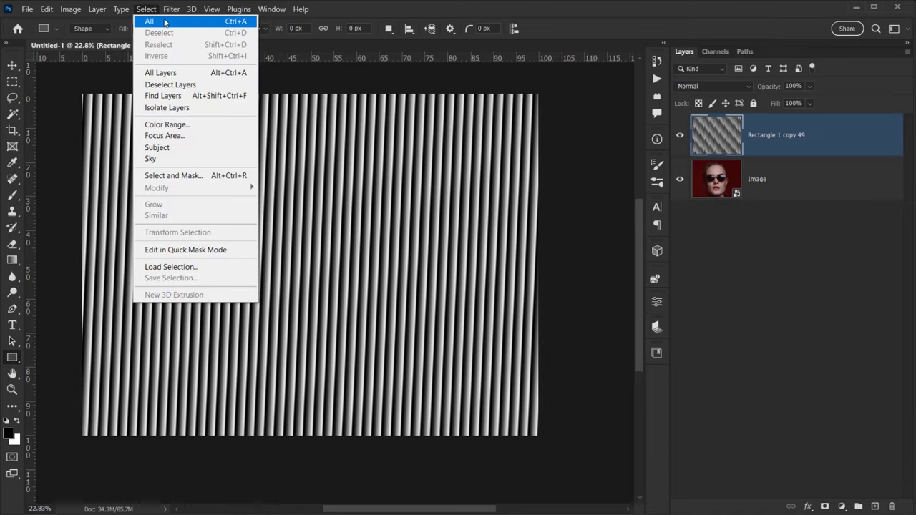
left_click(164, 23)
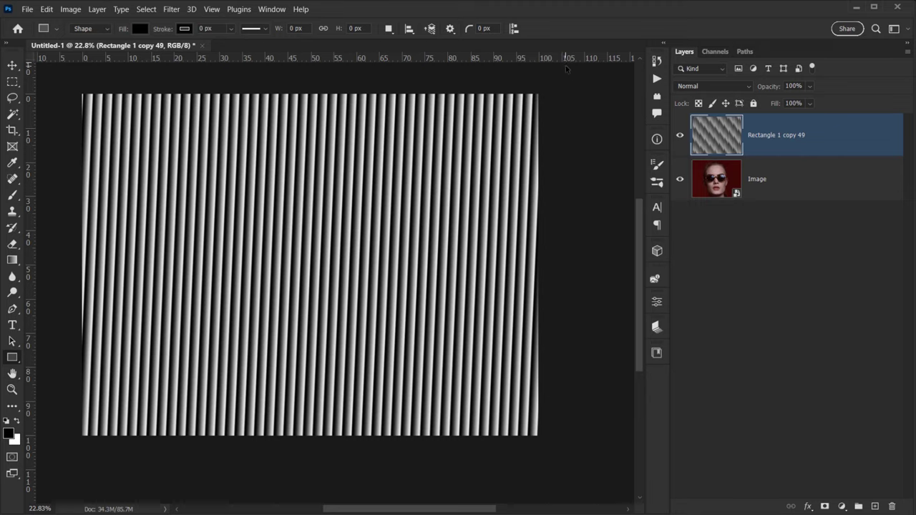
key("ctrl+a")
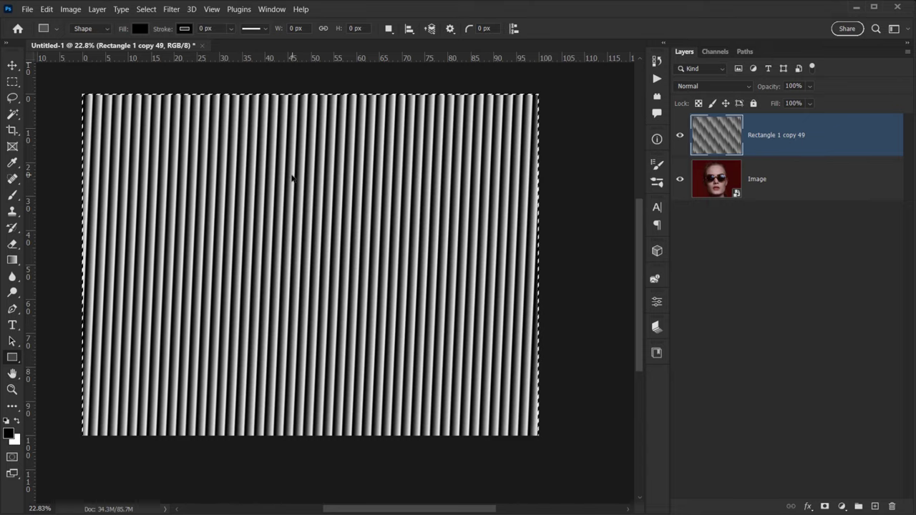
Create a new 4000 × 3000 document in Grayscale colour mode
left_click(26, 9)
left_click(37, 21)
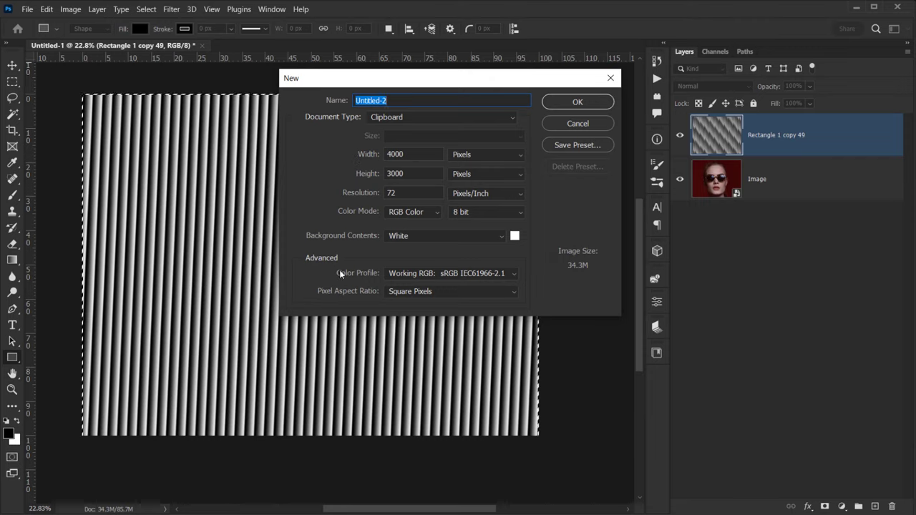
left_click(409, 213)
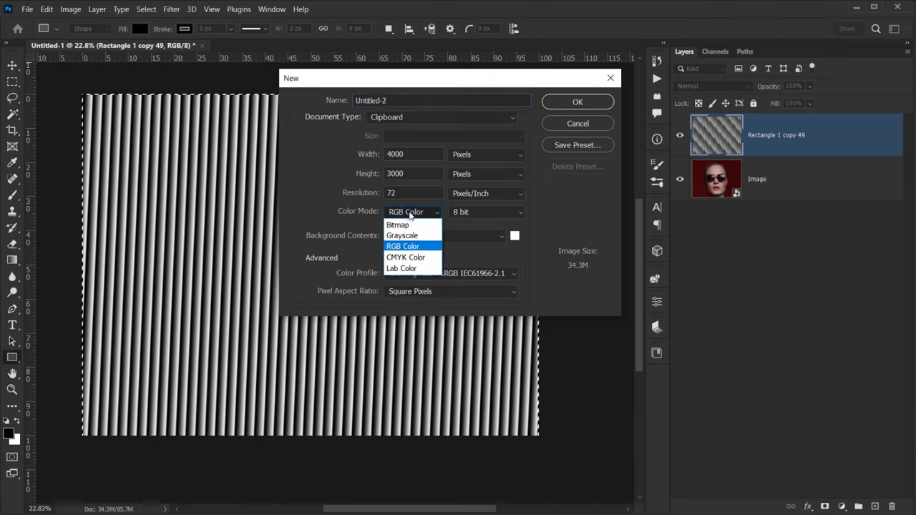
left_click(405, 236)
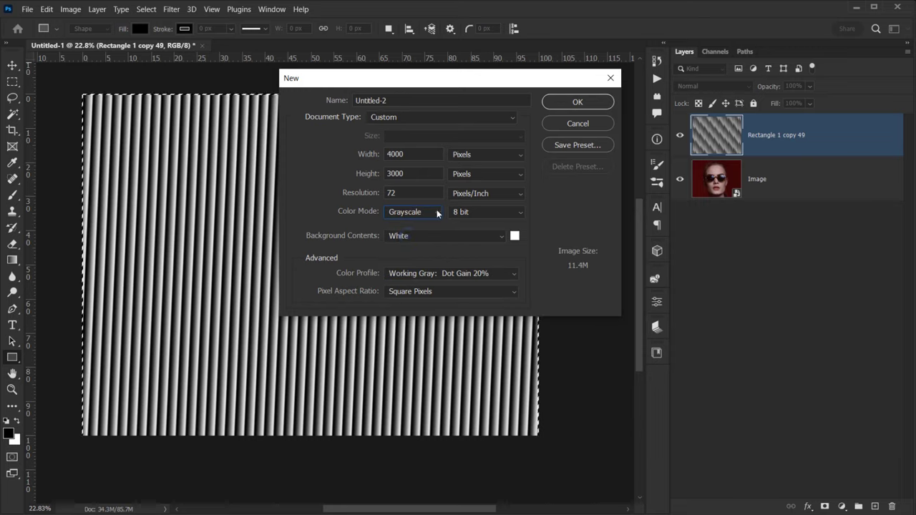
left_click(584, 102)
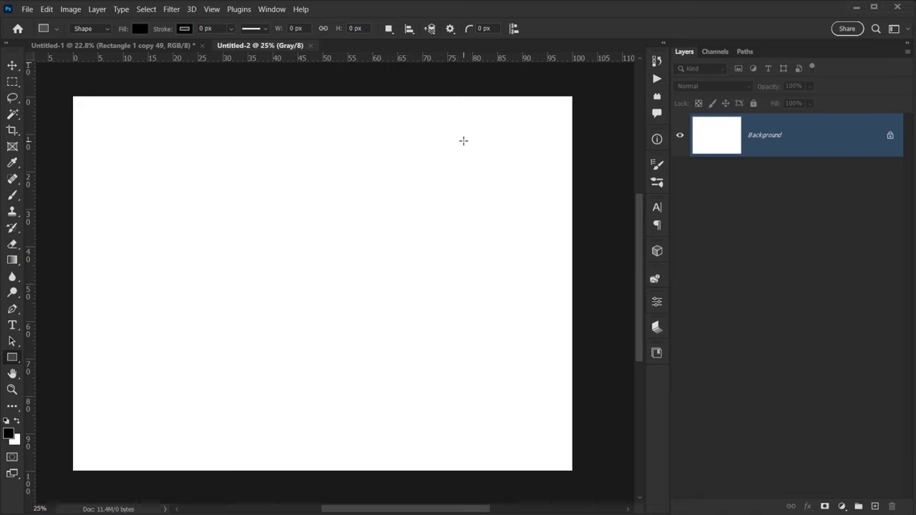
Paste the stripes into Untitled-2, delete the Background layer, and rename the stripe layer Glass
left_click(150, 44)
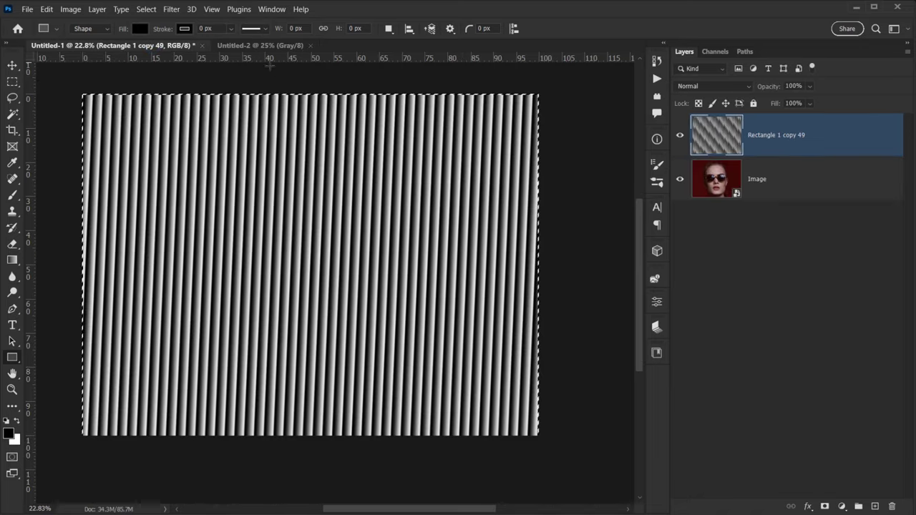
left_click(251, 44)
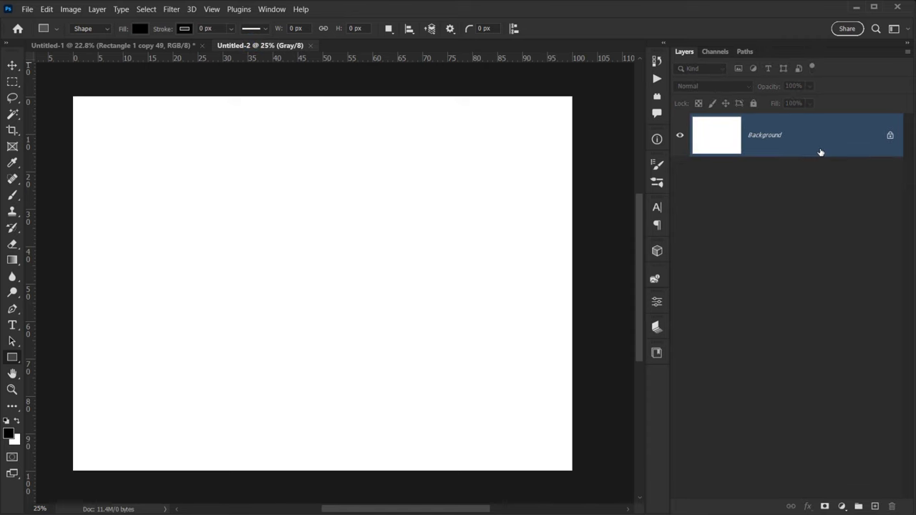
key("ctrl+v")
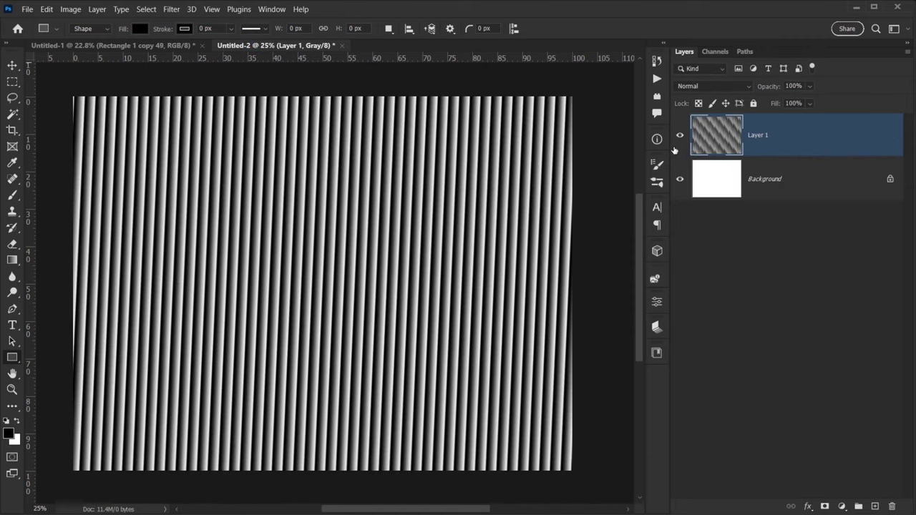
left_click(678, 141)
left_click(677, 141)
left_click_drag(796, 179, 891, 506)
double_click(756, 134)
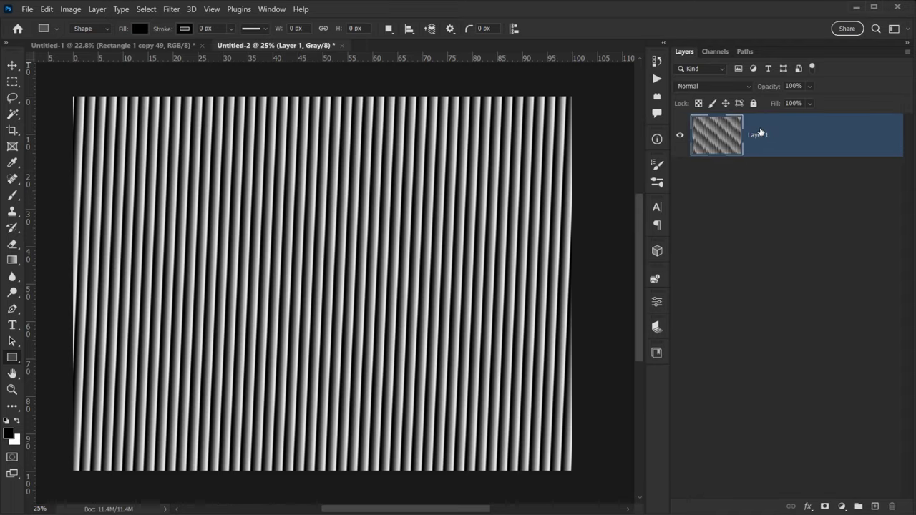
type("Glass")
key("Return")
Save the grayscale stripe document locally as MAP.psd in Photoshop format with Maximize Compatibility
left_click(27, 9)
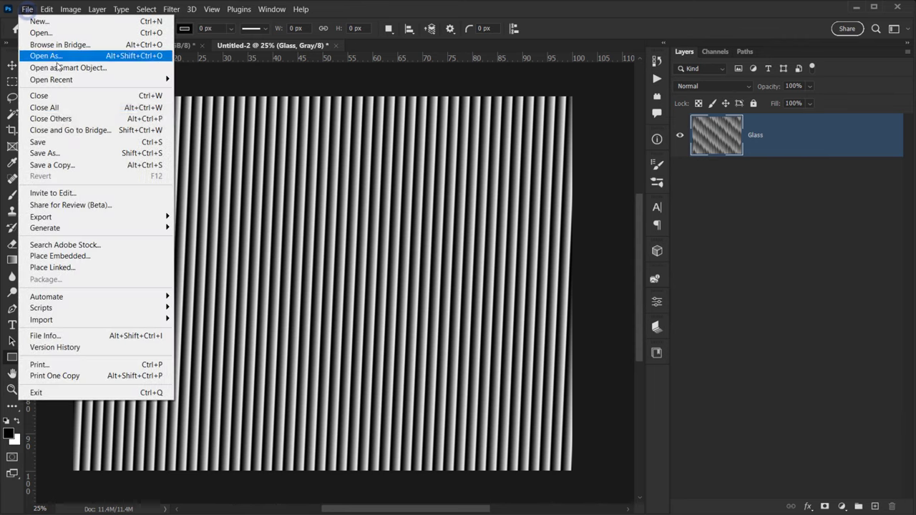
left_click(61, 150)
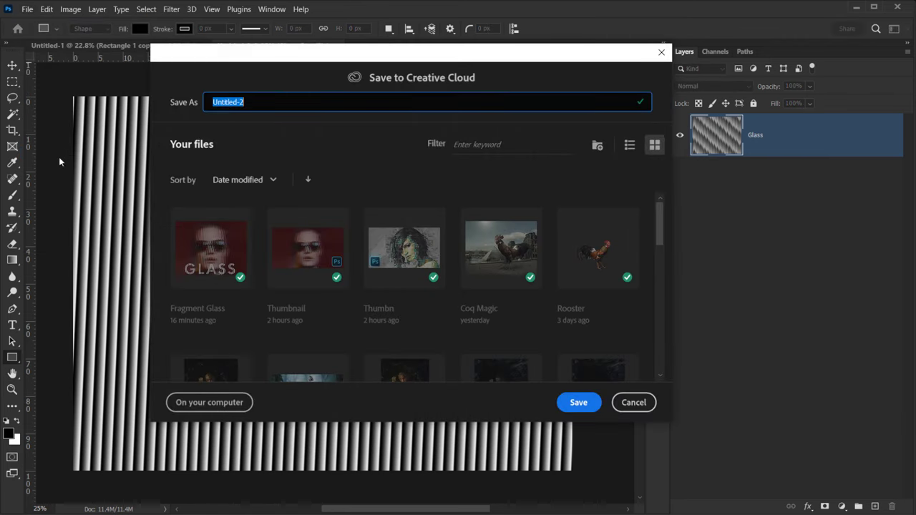
left_click(204, 404)
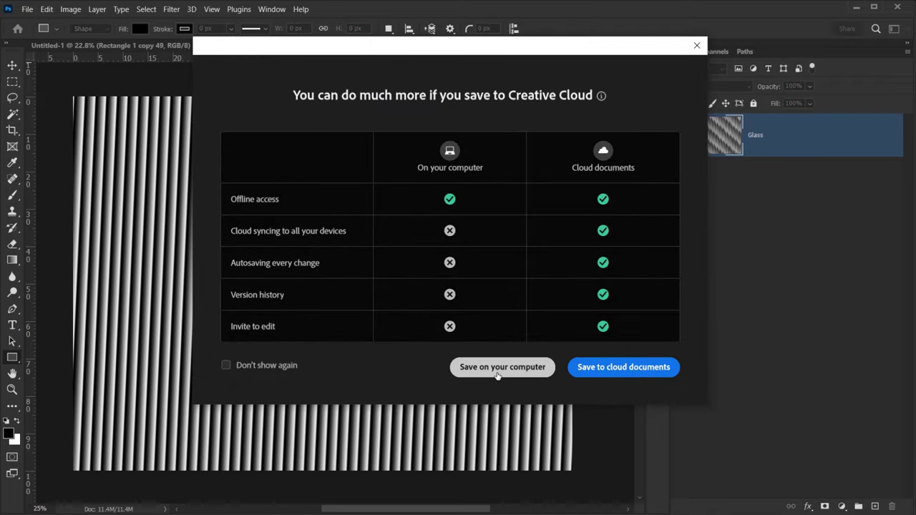
left_click(500, 367)
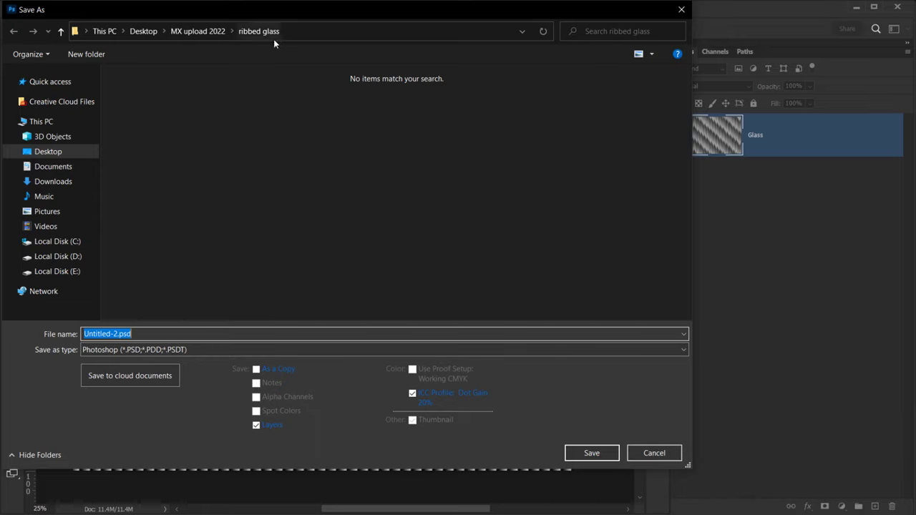
left_click(141, 334)
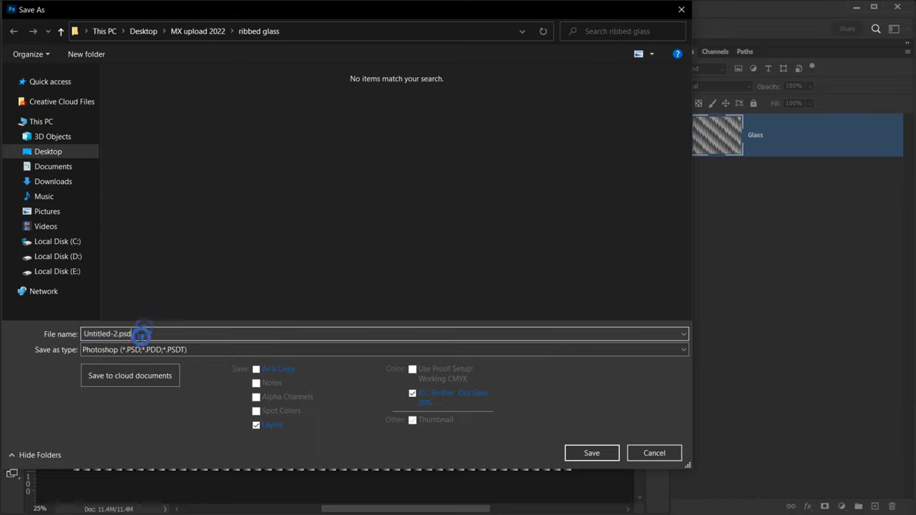
left_click_drag(119, 334, 83, 335)
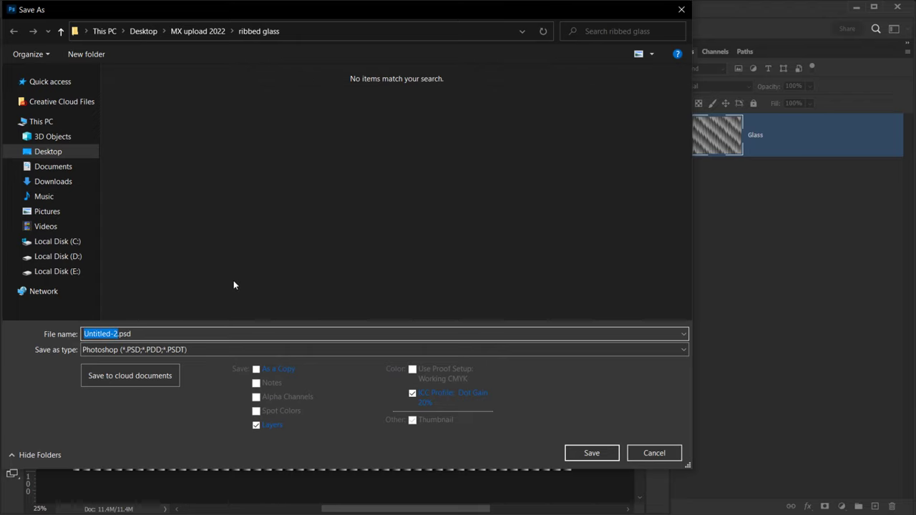
type("MAP")
left_click(156, 349)
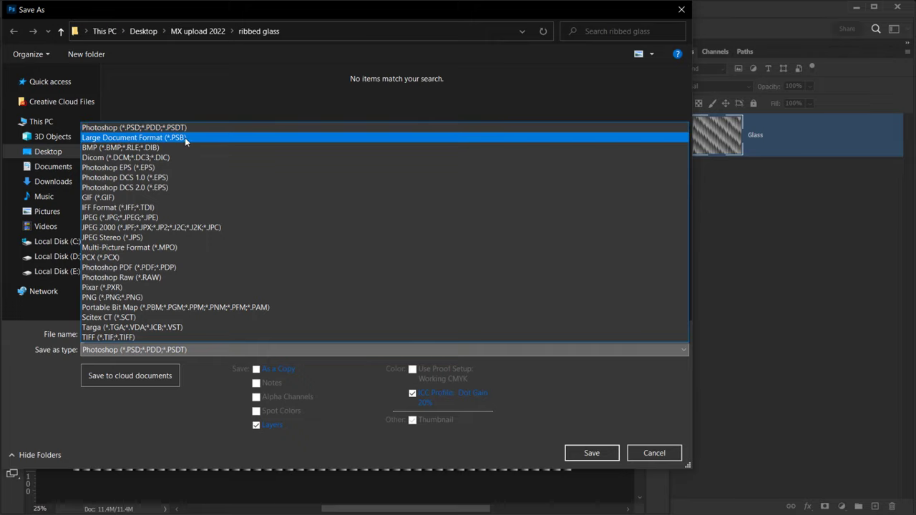
left_click(128, 126)
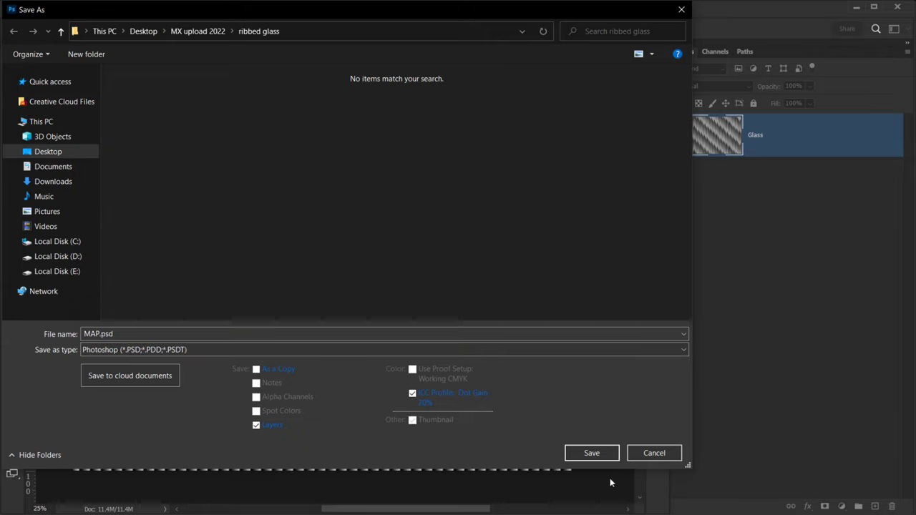
left_click(591, 454)
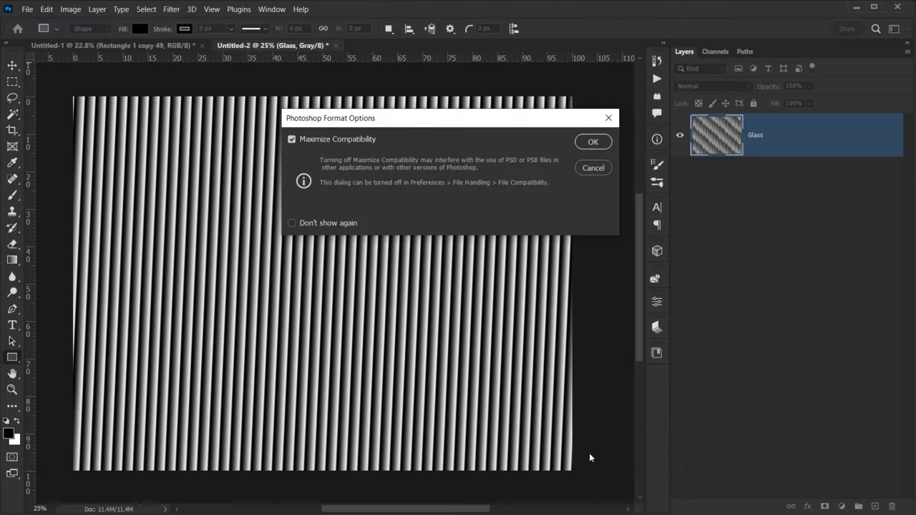
left_click(593, 146)
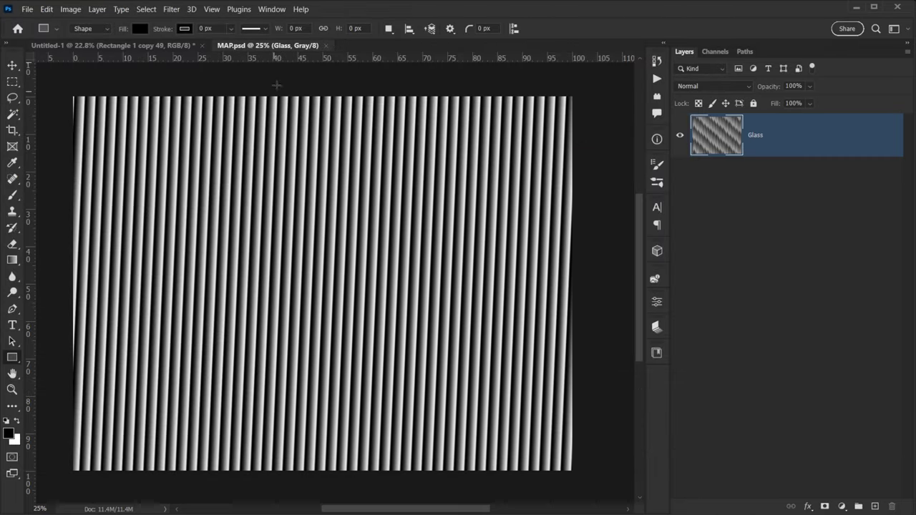
Close MAP.psd and hide the Rectangle 1 copy 49 stripe layer
left_click(326, 45)
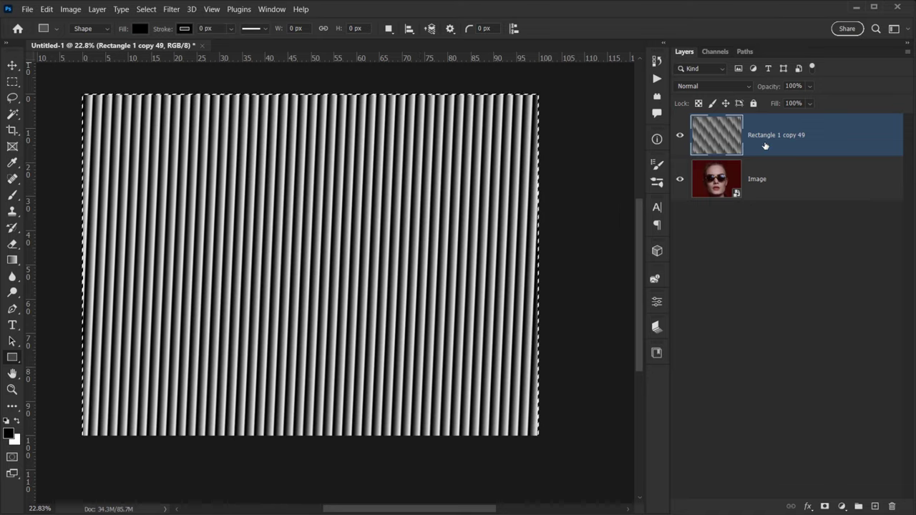
left_click(679, 135)
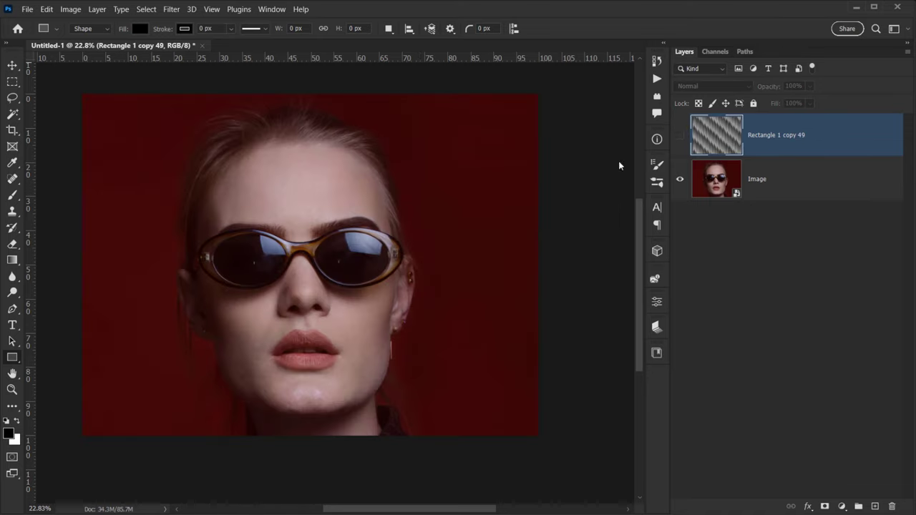
left_click_drag(415, 196, 319, 191)
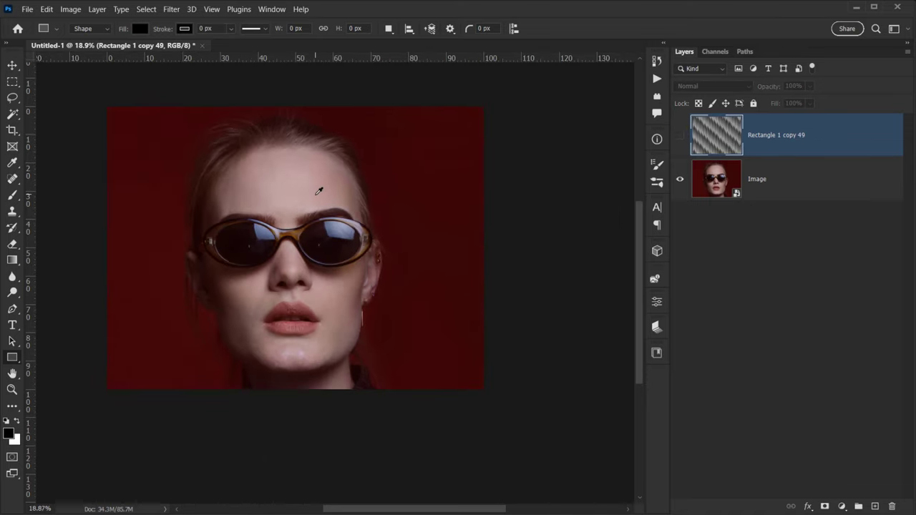
scroll(319, 191, "up", 3)
scroll(314, 188, "down", 2)
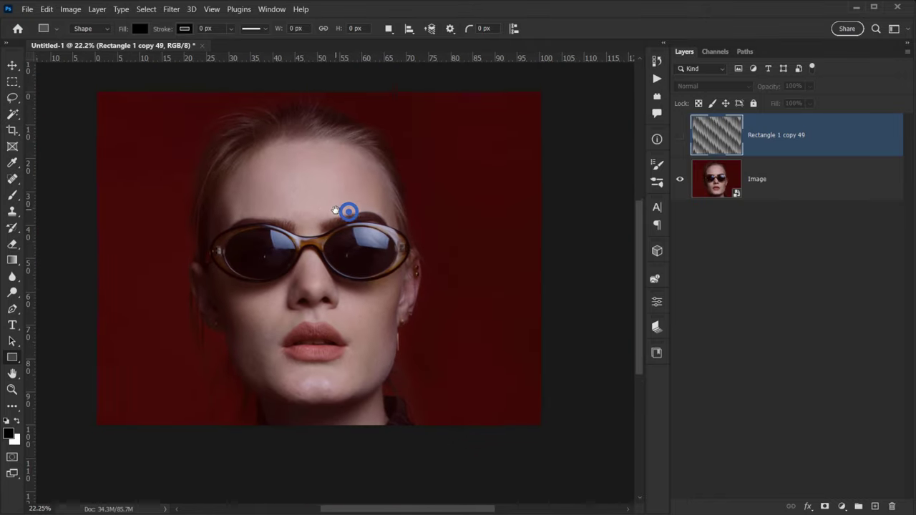
Duplicate the Image layer as a hidden layer named TExture, then reselect Image
left_click(776, 184)
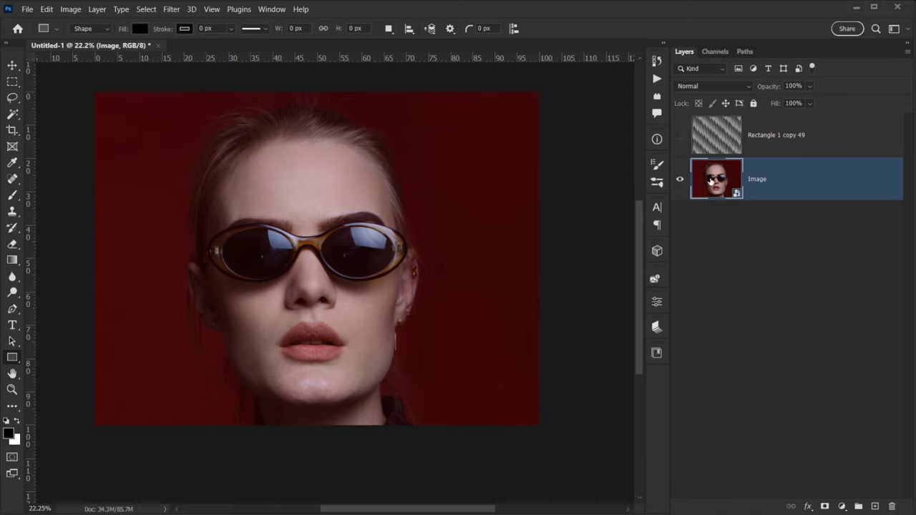
key("ctrl+j")
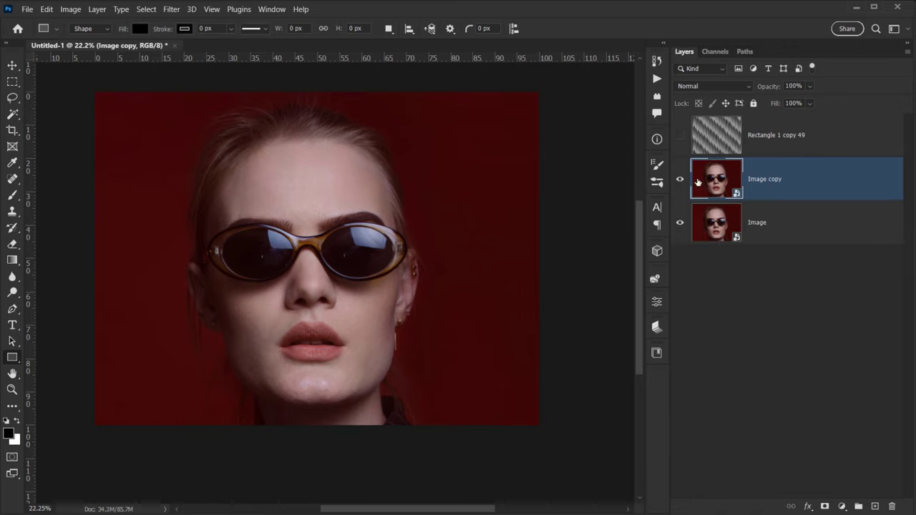
double_click(763, 179)
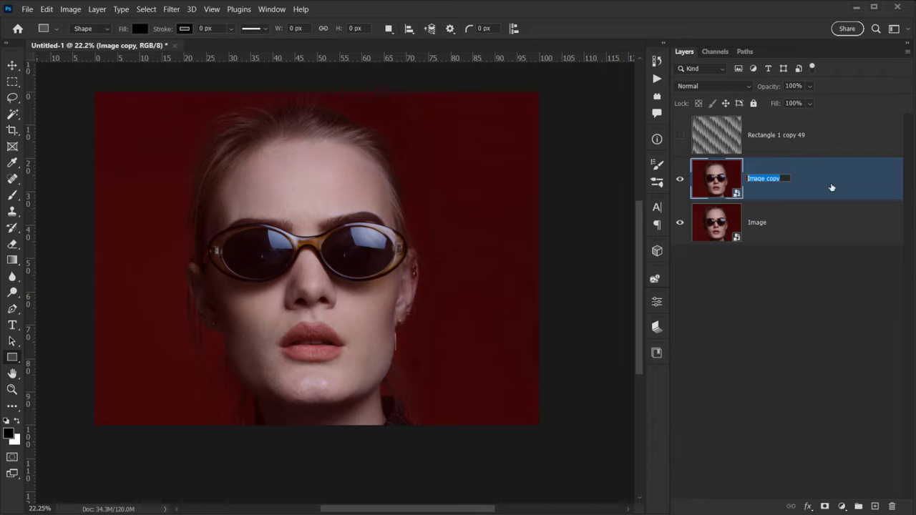
type("TExture")
key("Return")
left_click(680, 183)
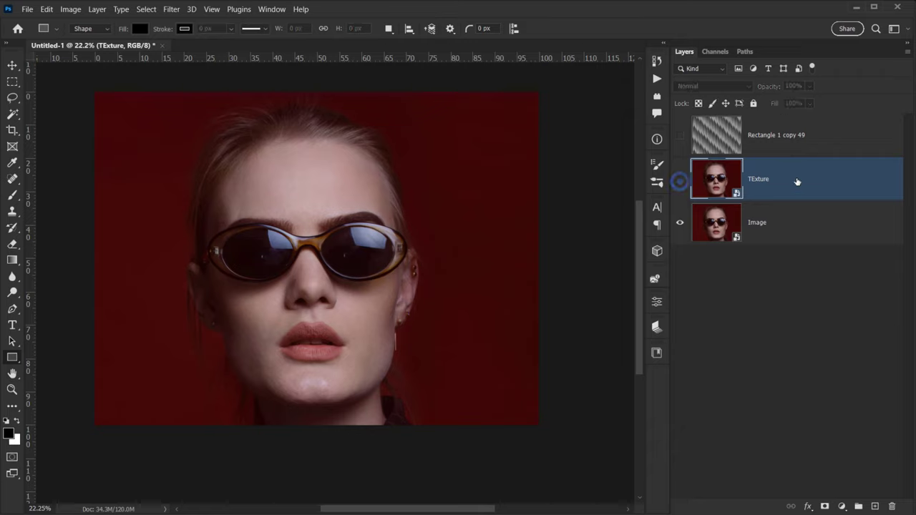
left_click(791, 217)
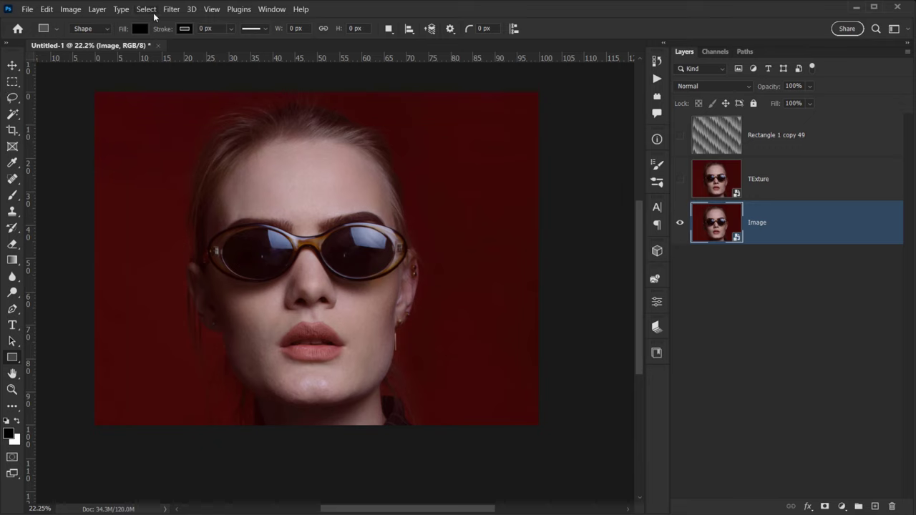
Run Distort > Displace on Image with horizontal scale 100, vertical scale 0, choosing MAP.psd as the map
left_click(171, 9)
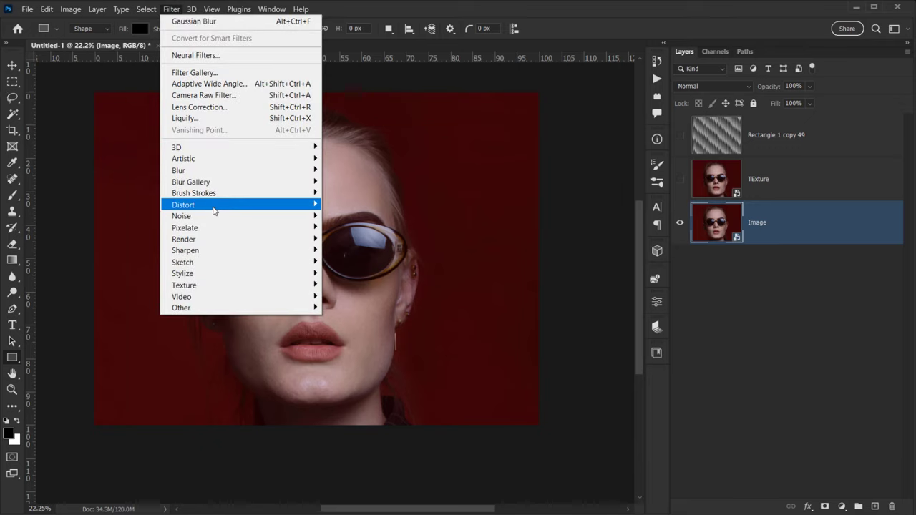
mouse_move(209, 206)
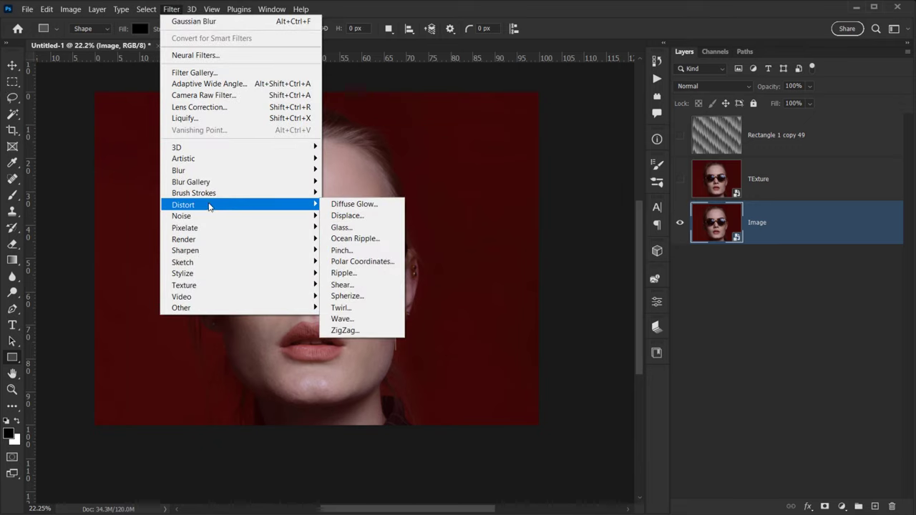
left_click(347, 216)
left_click_drag(611, 136, 604, 134)
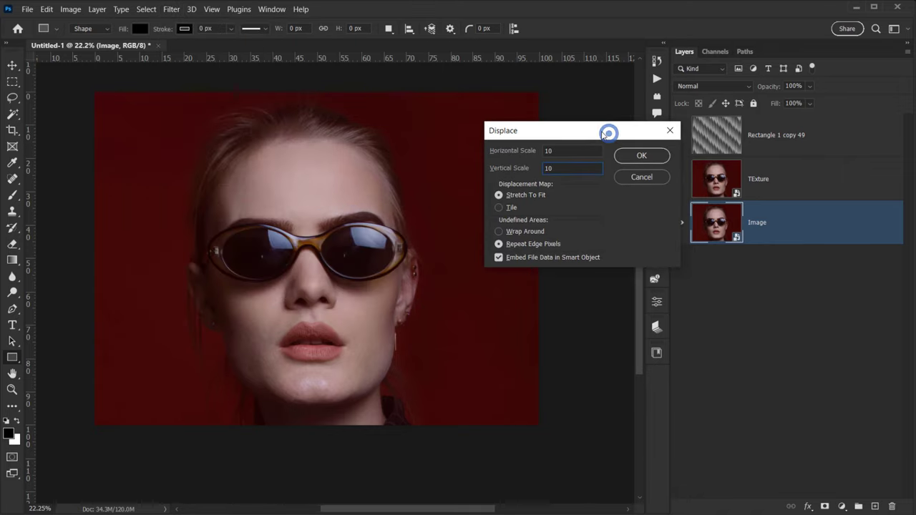
double_click(564, 152)
double_click(557, 168)
double_click(564, 168)
type("0")
double_click(567, 149)
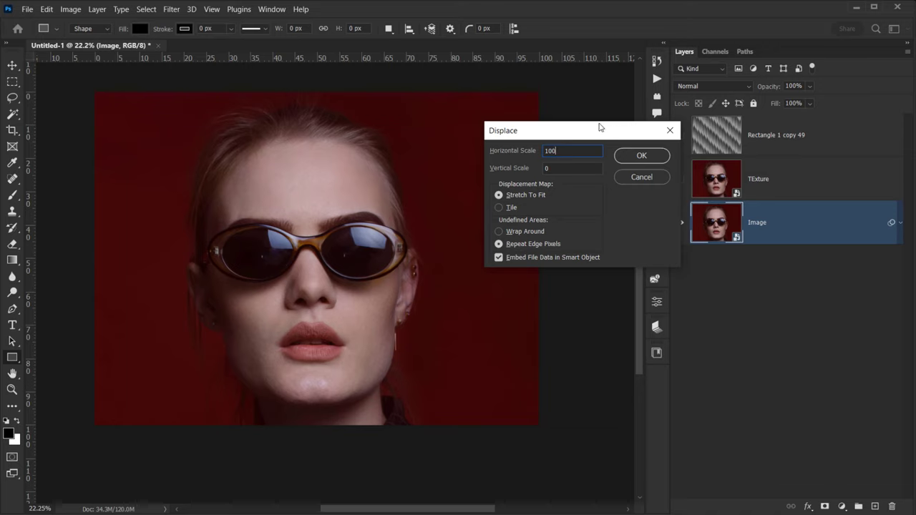
left_click_drag(591, 129, 598, 109)
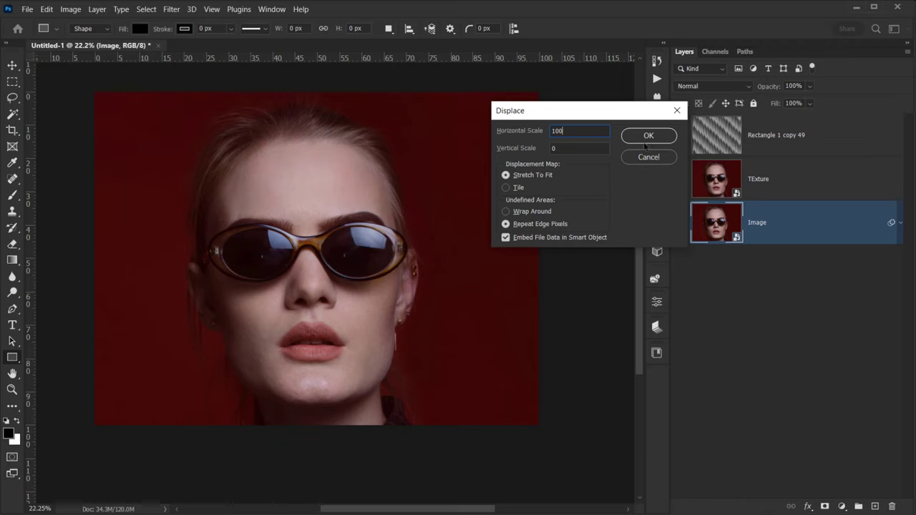
left_click(648, 135)
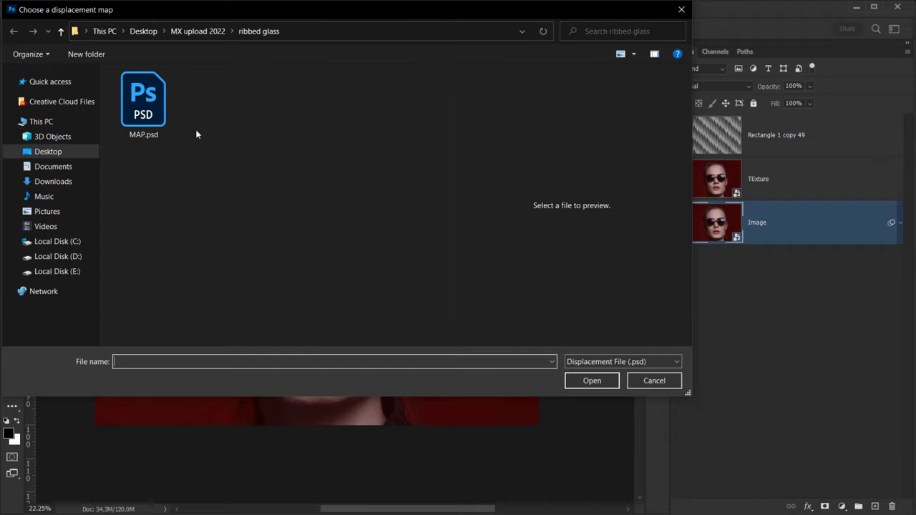
left_click(158, 114)
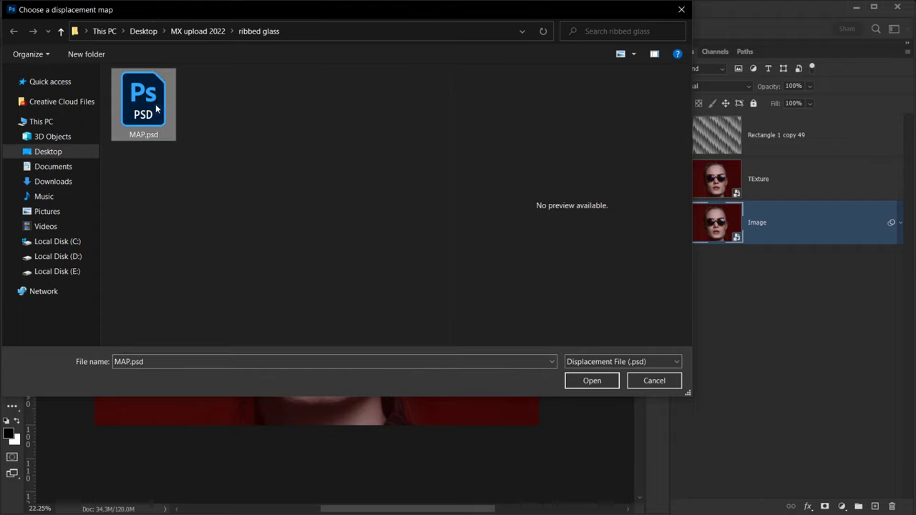
Load MAP.psd to apply the ribbed-glass distortion, then collapse Image's smart filter list
left_click(589, 384)
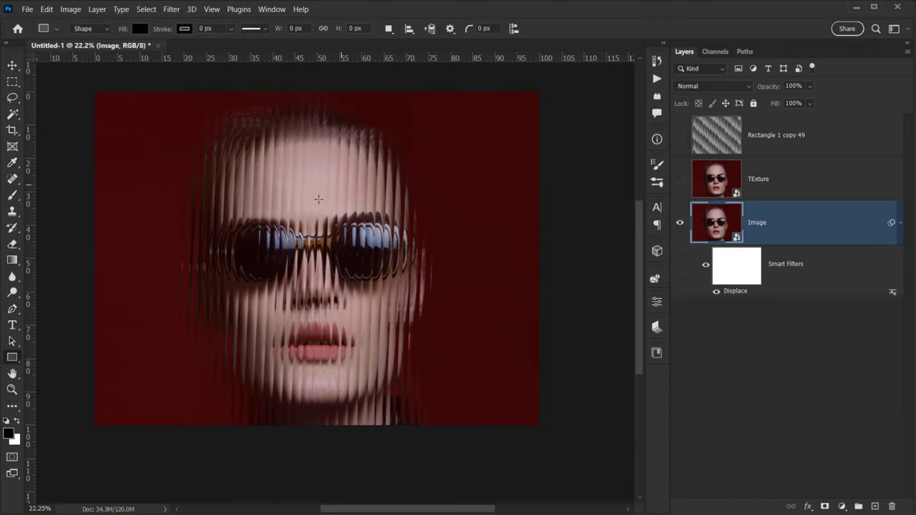
scroll(325, 310, "up", 3)
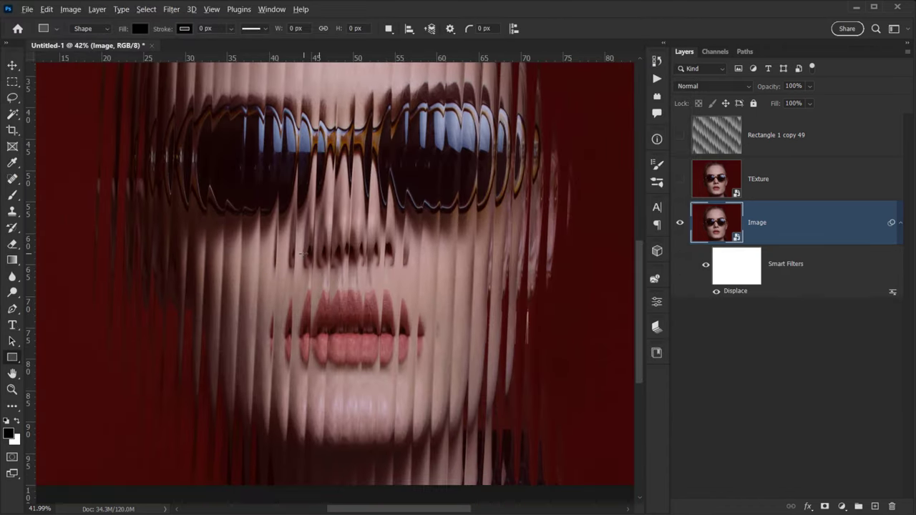
scroll(325, 237, "down", 2)
scroll(325, 237, "up", 2)
scroll(325, 237, "down", 2)
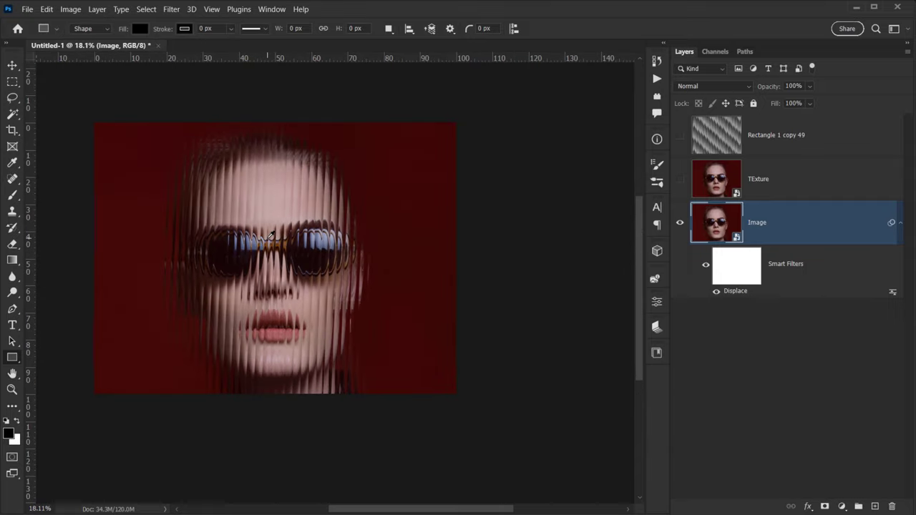
scroll(291, 260, "up", 3)
scroll(292, 260, "down", 3)
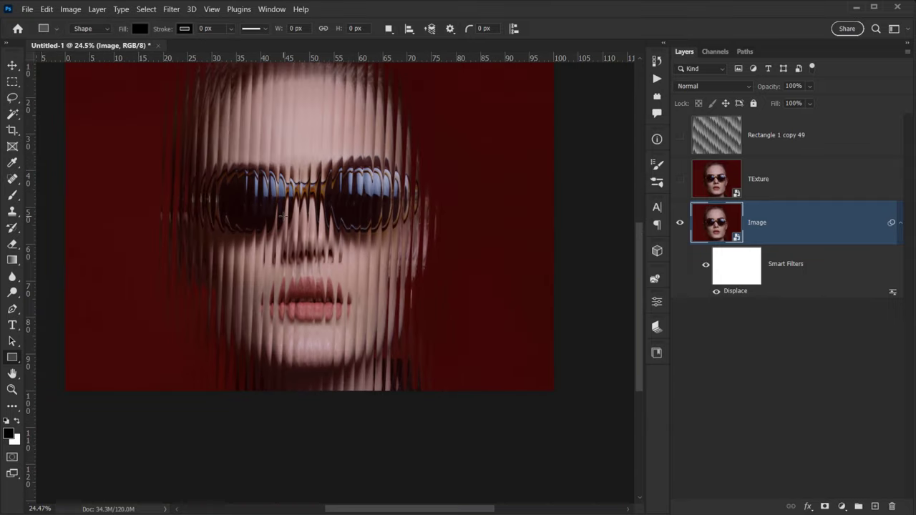
scroll(283, 215, "up", 1)
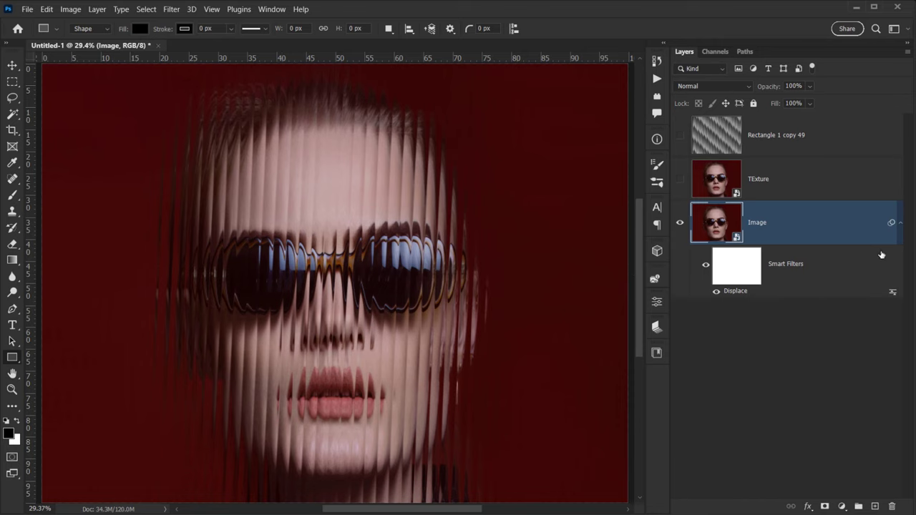
left_click(900, 222)
Zoom out to the whole canvas and Alt-drag Image upward to create Image copy
scroll(358, 297, "down", 2)
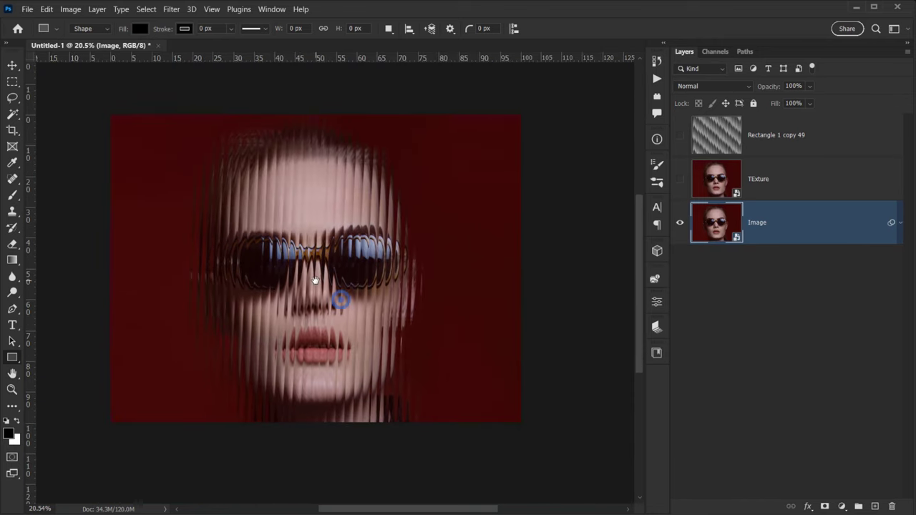
scroll(343, 299, "up", 3)
scroll(206, 321, "down", 3)
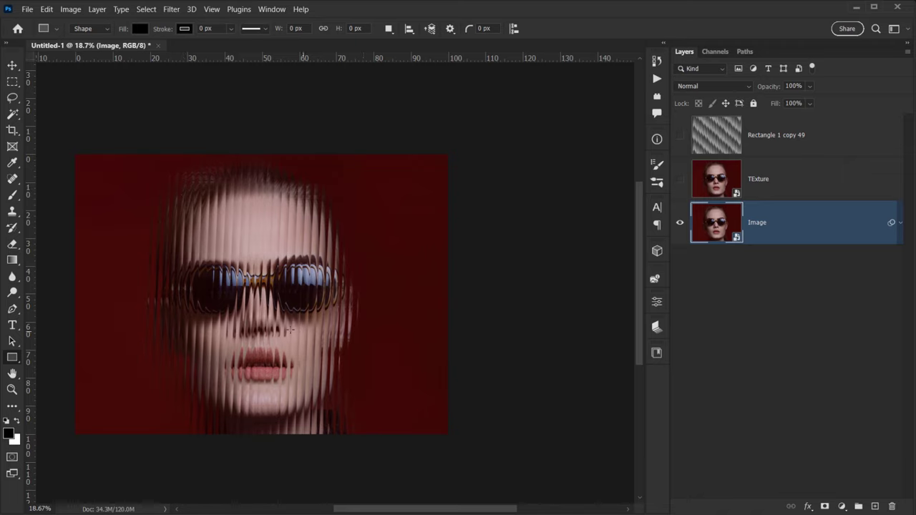
scroll(283, 311, "up", 4)
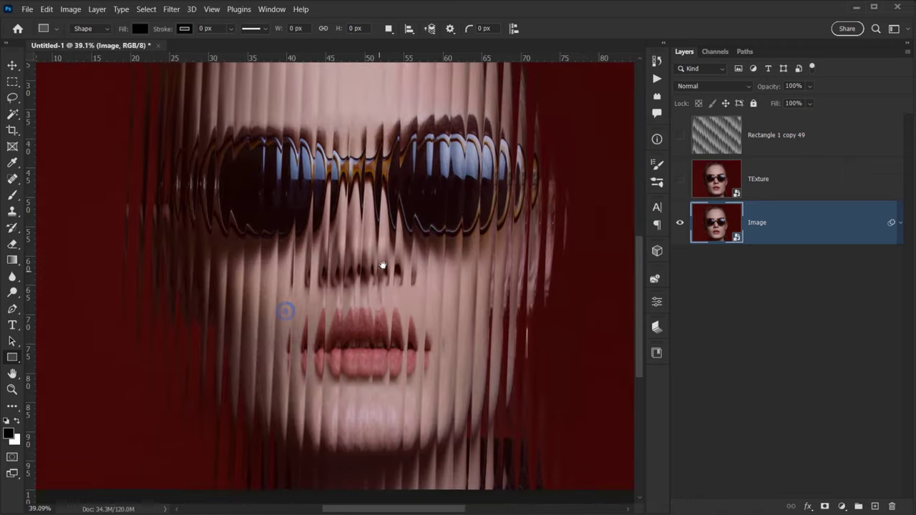
scroll(383, 265, "down", 1)
left_click_drag(384, 265, 321, 303)
scroll(313, 289, "down", 1)
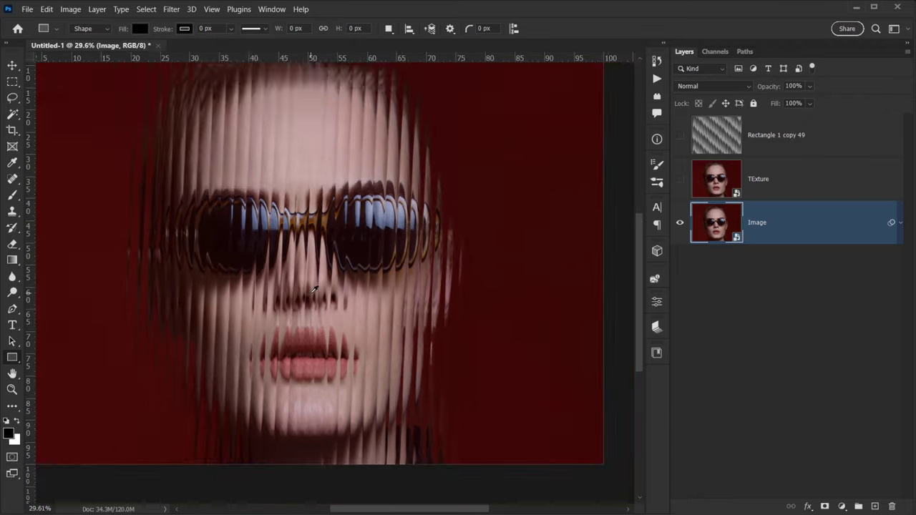
scroll(313, 289, "down", 1)
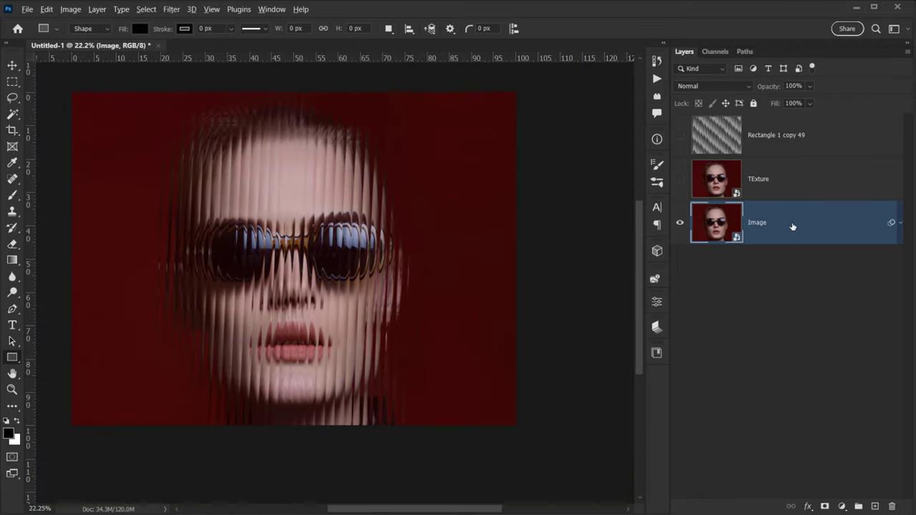
left_click_drag(784, 223, 784, 209, "alt")
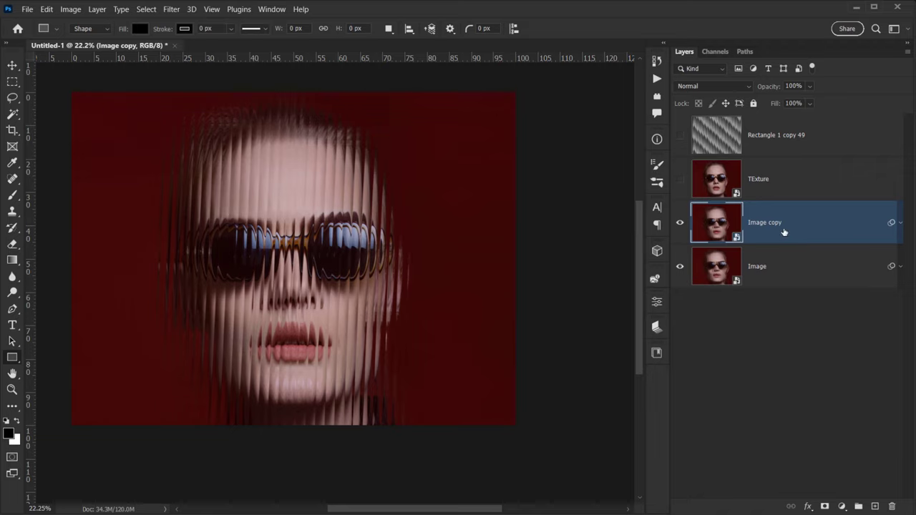
Undo the earlier duplication, then make two copies of Image named RGB 1 and RGB 2
key("ctrl+z")
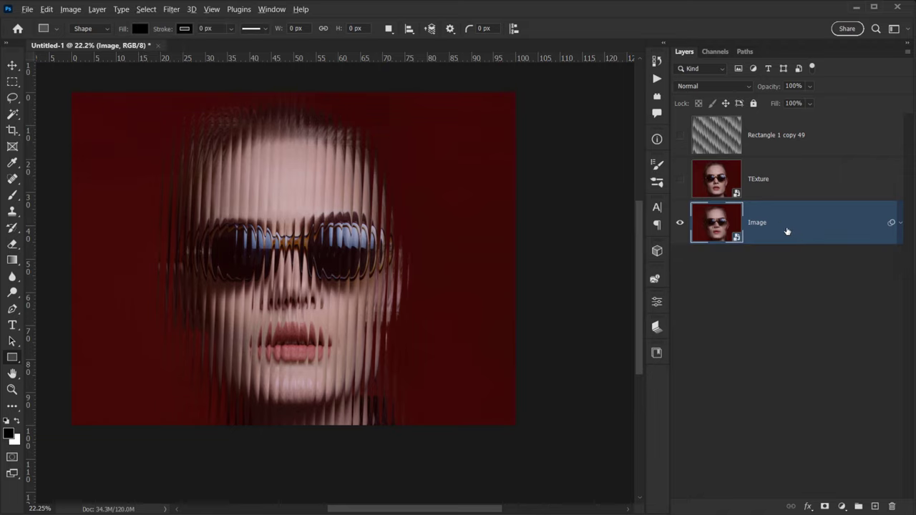
mouse_move(785, 227)
left_mouse_down("alt")
mouse_move(787, 212)
mouse_move(778, 215)
left_mouse_up("alt")
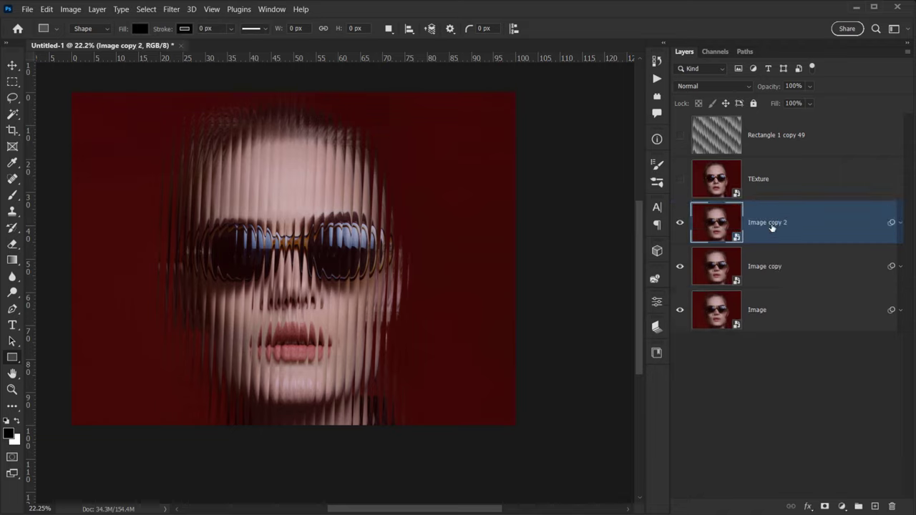
left_click(772, 224)
double_click(771, 223)
type("RGB 1")
key("Tab")
type("R")
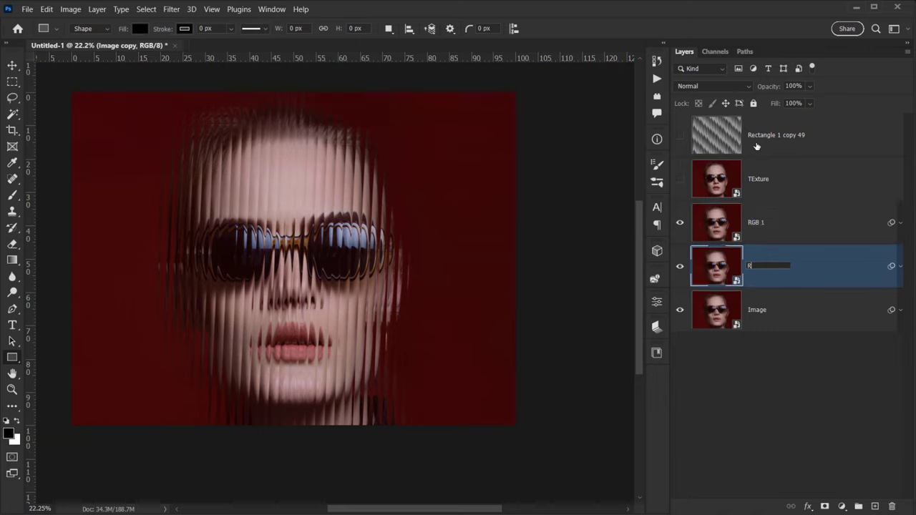
type("GB 2")
key("Return")
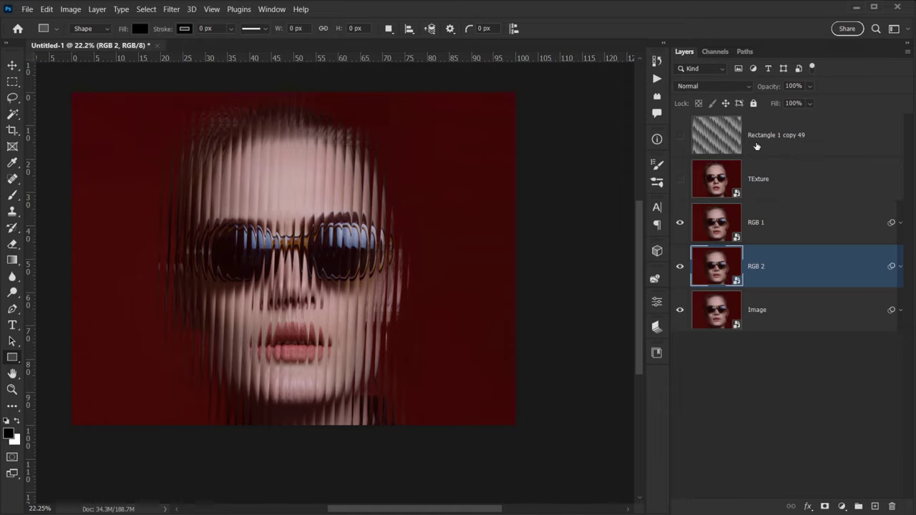
Hide RGB 1 and shift RGB 2 slightly right to X 2139 px
left_click(762, 230)
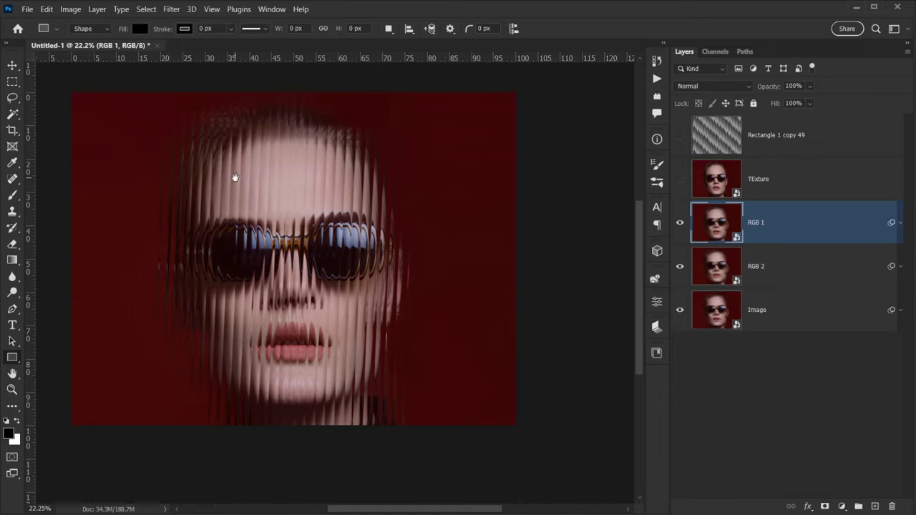
left_click_drag(235, 180, 256, 188)
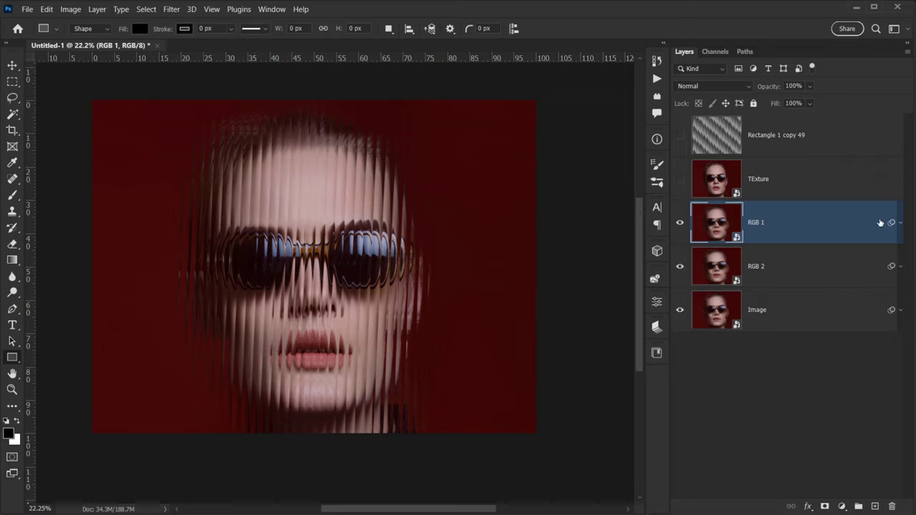
left_click(680, 224)
left_click(812, 274)
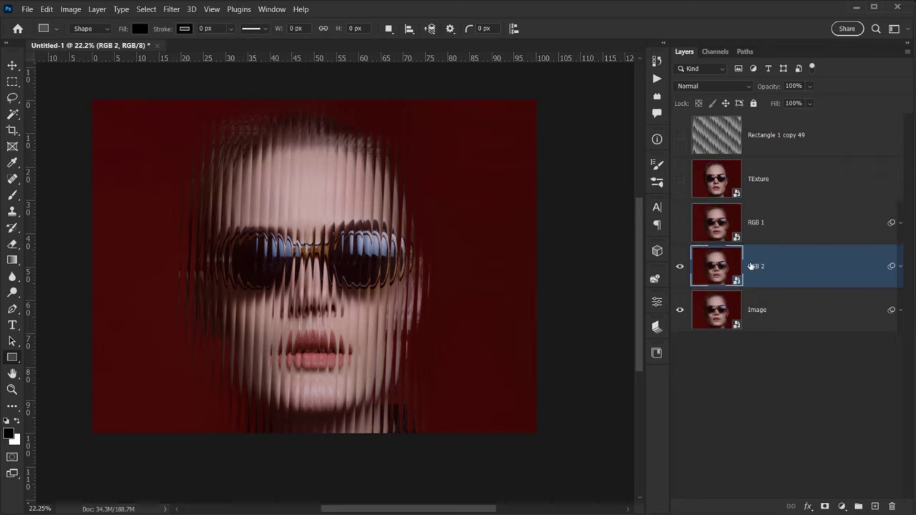
left_click(681, 271)
left_click(681, 271)
key("ctrl+t")
left_click_drag(428, 262, 440, 260)
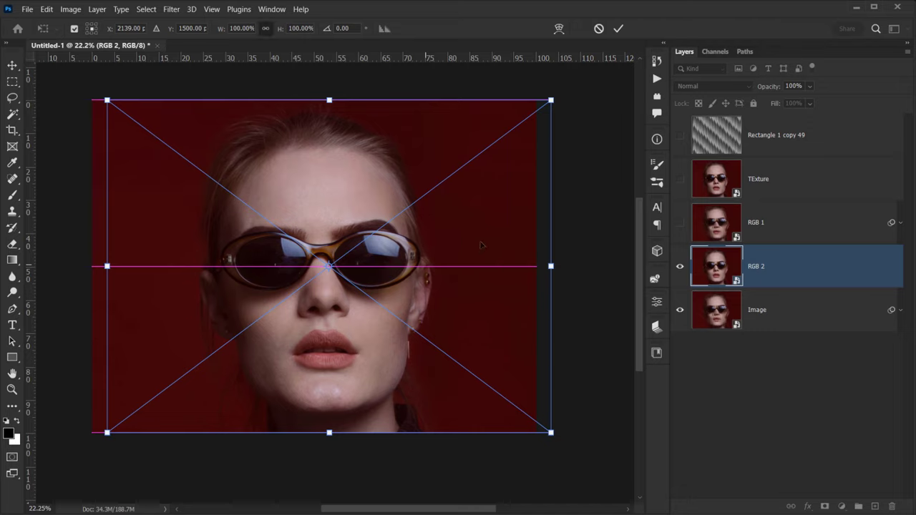
left_click(618, 28)
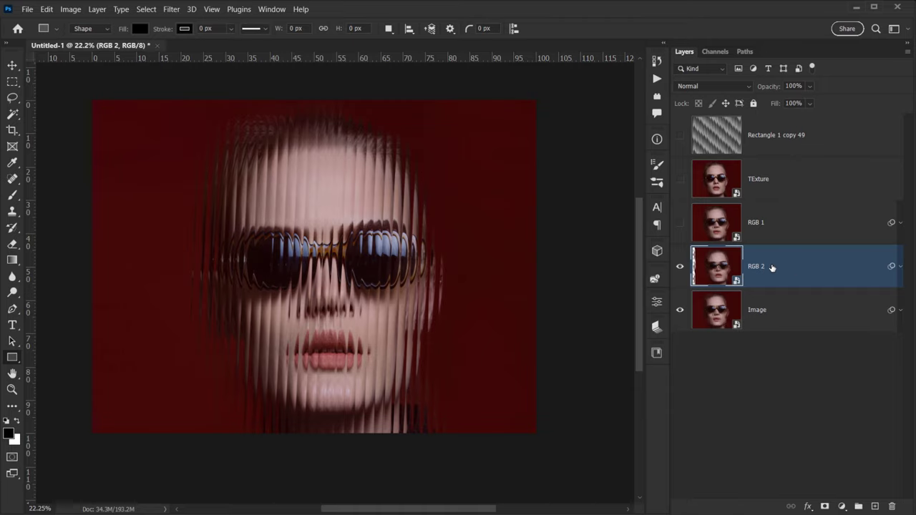
left_click(809, 507)
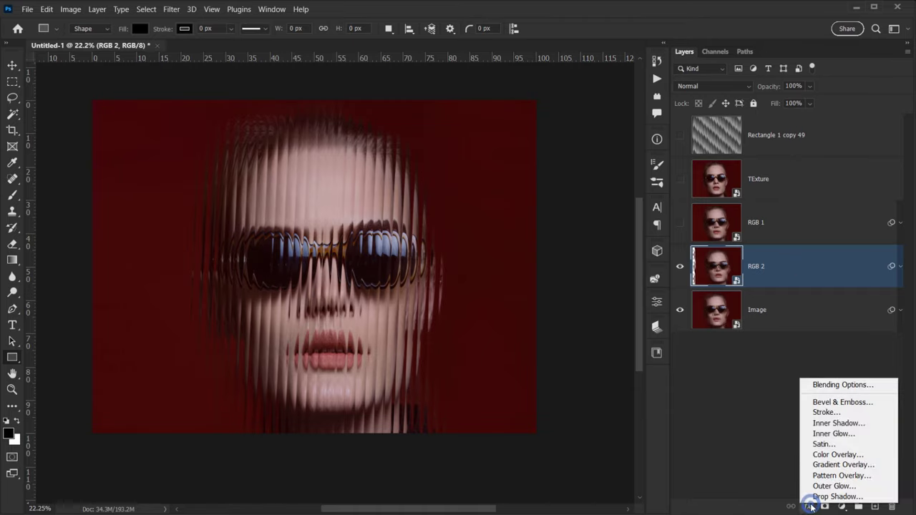
Switch off the G channel in RGB 2's Advanced Blending options
left_click(827, 387)
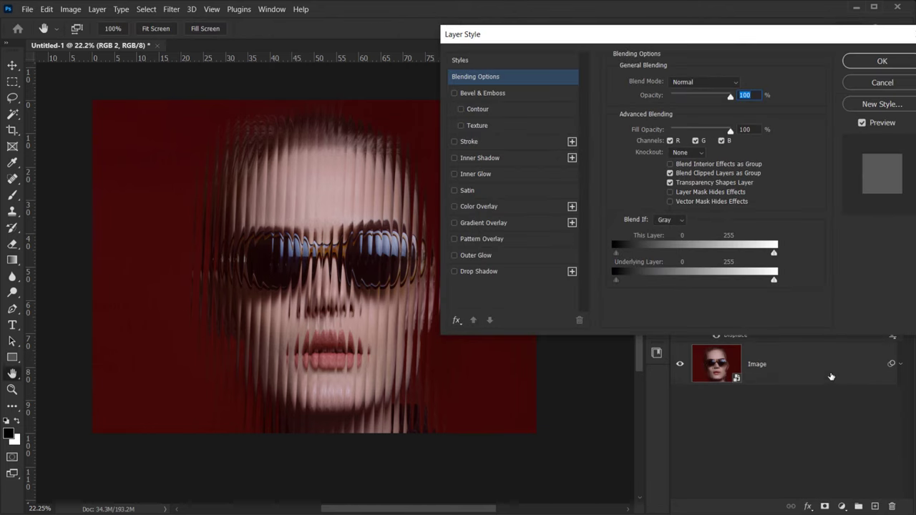
left_click(695, 141)
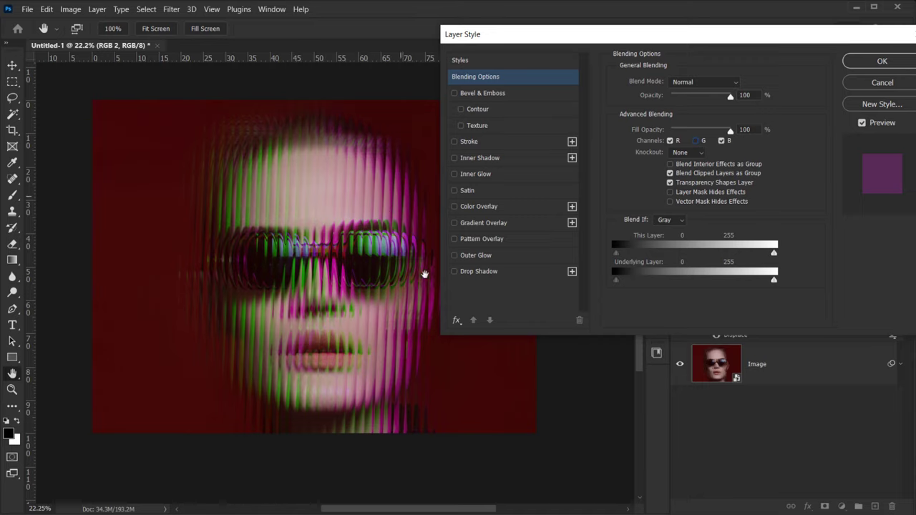
left_click(882, 60)
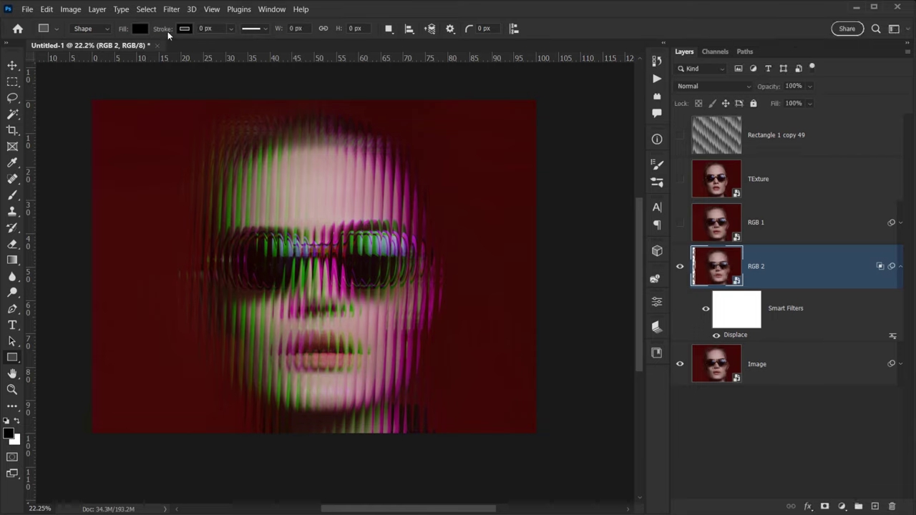
left_click(170, 9)
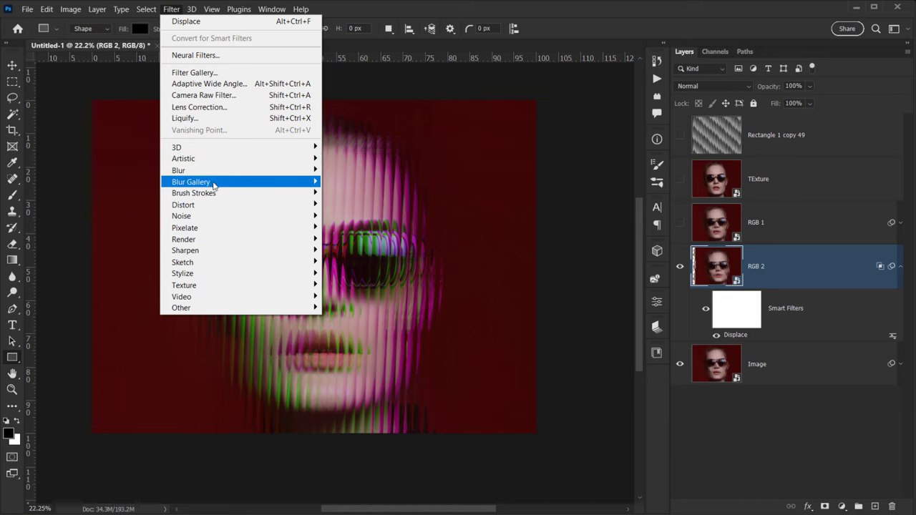
Start a Path Blur on RGB 2, moving the path end up-right with End Point Speed 291 px
mouse_move(214, 186)
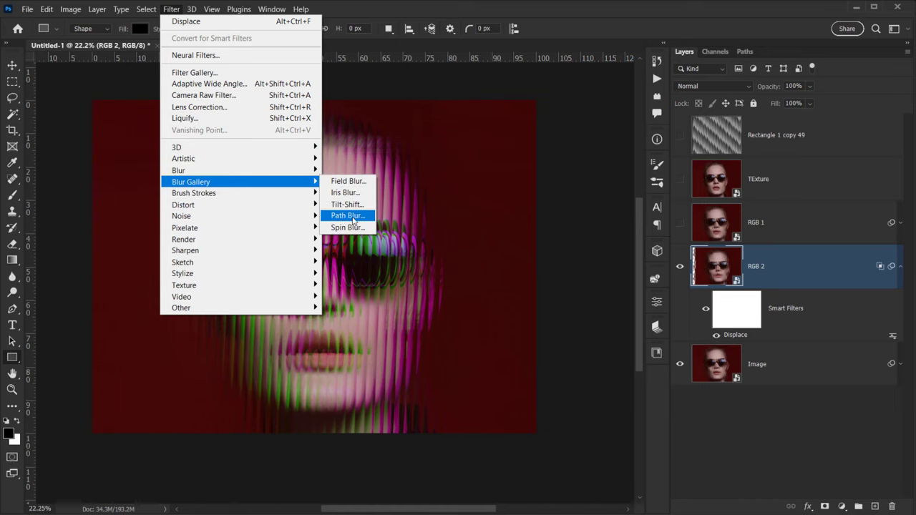
left_click(353, 216)
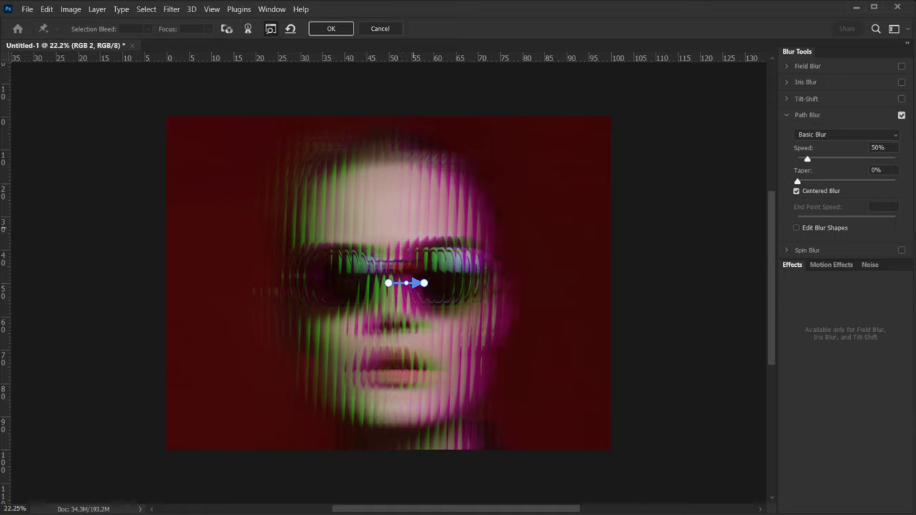
left_click_drag(387, 283, 727, 232)
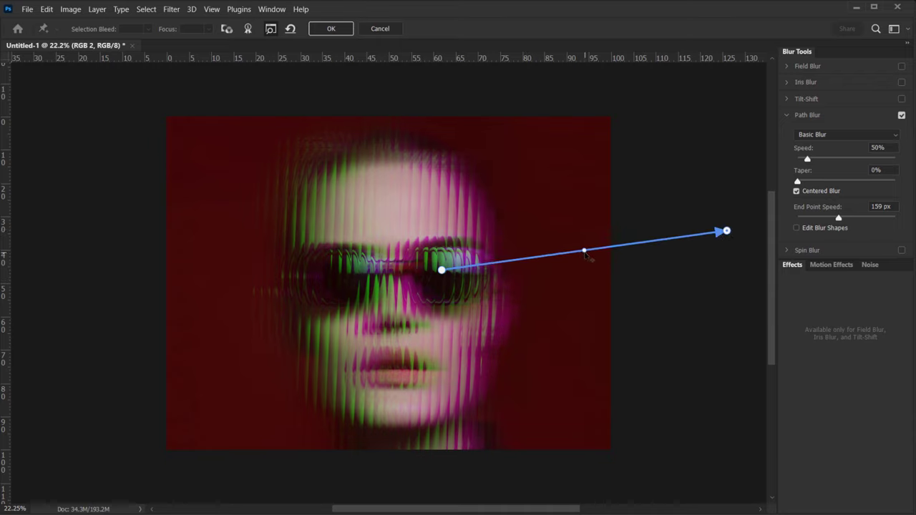
left_click_drag(586, 254, 634, 269)
left_click(726, 231)
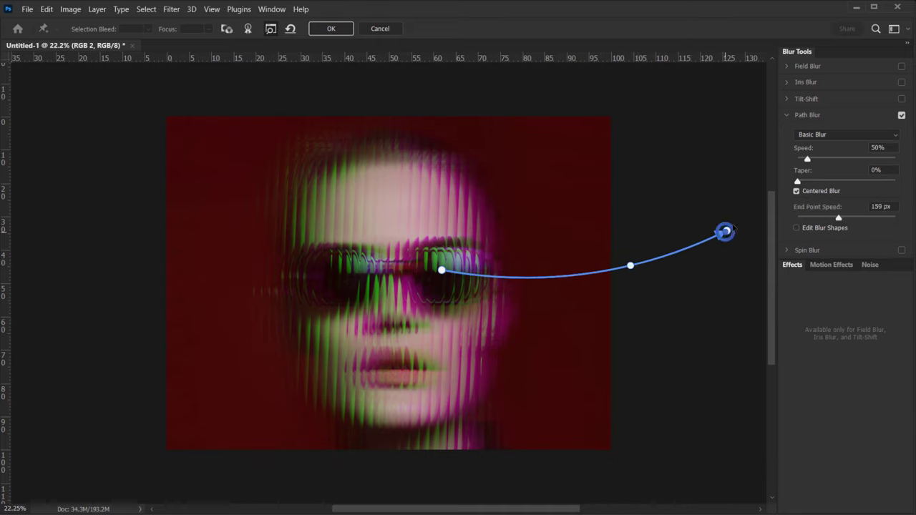
left_click_drag(733, 227, 739, 201)
left_click_drag(740, 198, 739, 197)
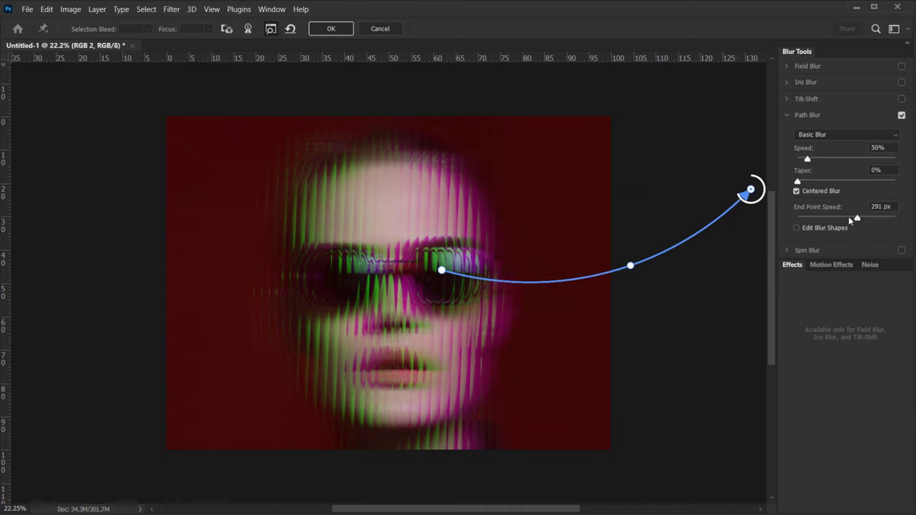
Reshape the blur path into an upward curve toward the top right and apply it
left_click_drag(630, 265, 616, 268)
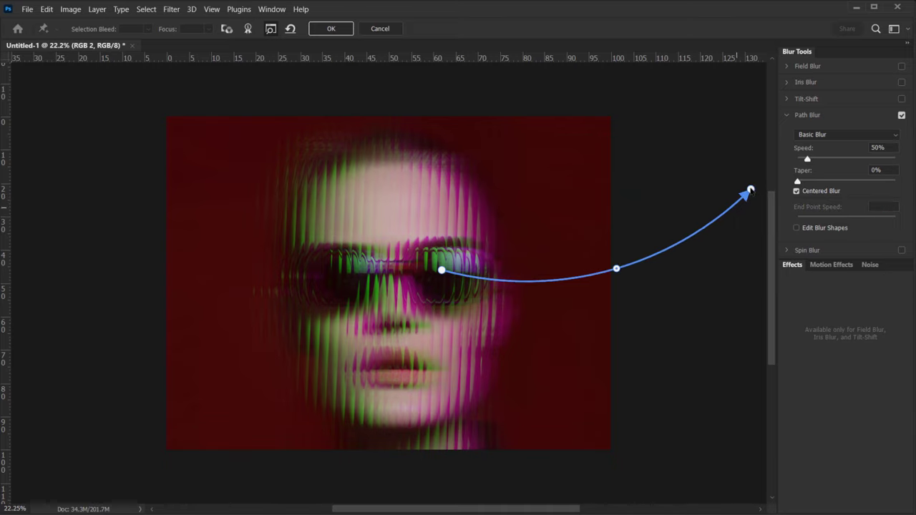
left_click_drag(750, 190, 741, 138)
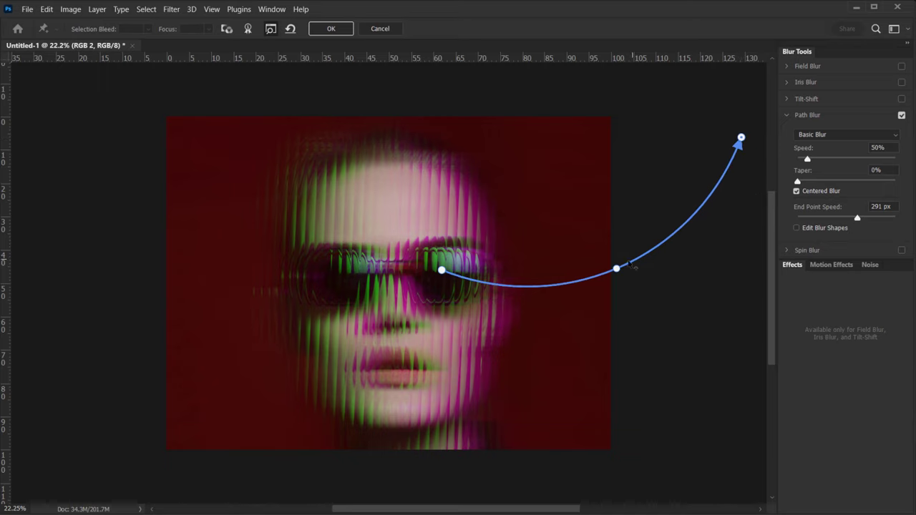
left_click_drag(616, 268, 652, 219)
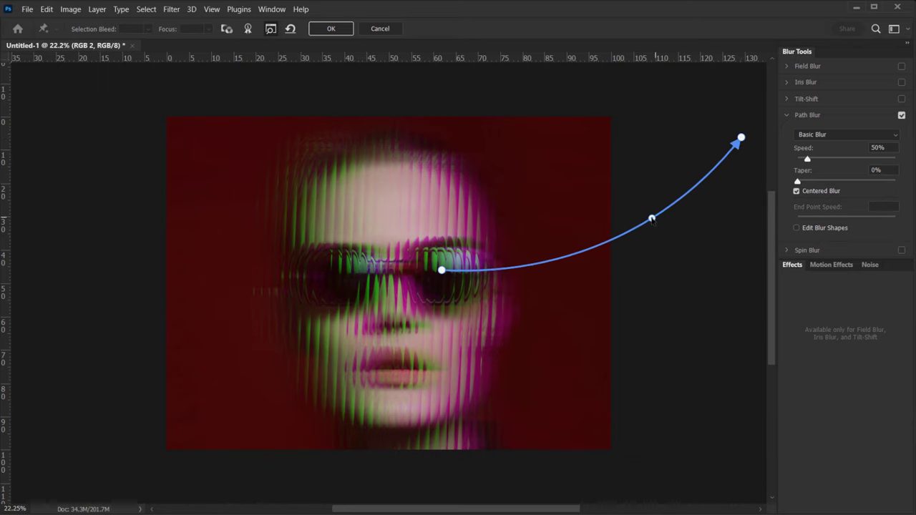
left_click_drag(741, 137, 764, 81)
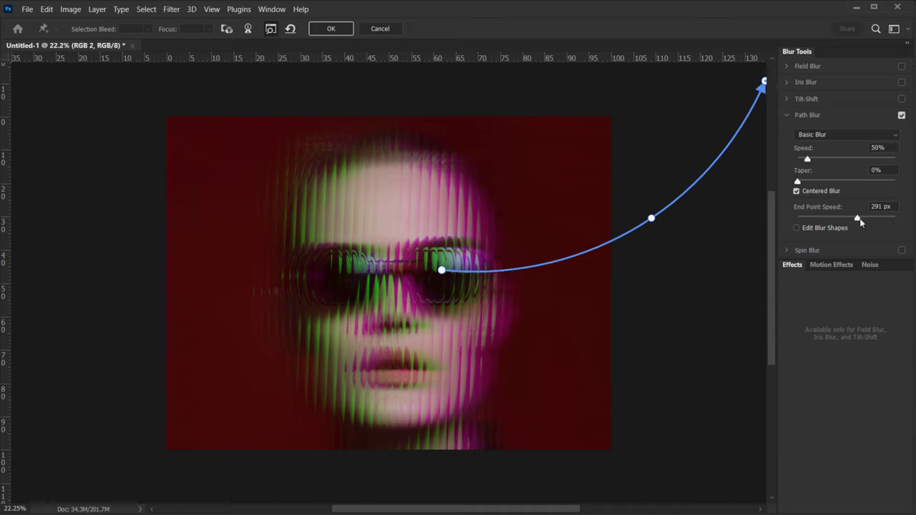
left_click(810, 159)
left_click(329, 29)
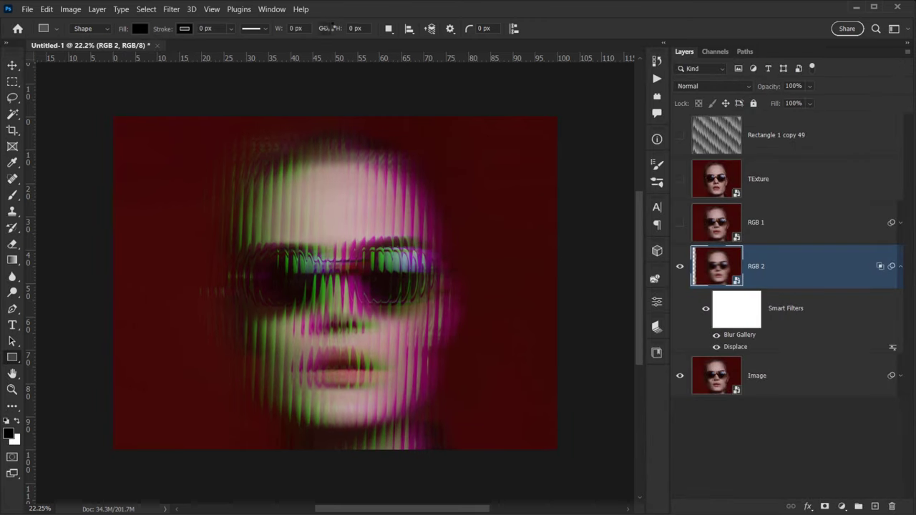
left_click(679, 266)
Add a layer mask to RGB 2 and delete its Smart Filters mask
left_click(680, 266)
scroll(396, 241, "up", 5)
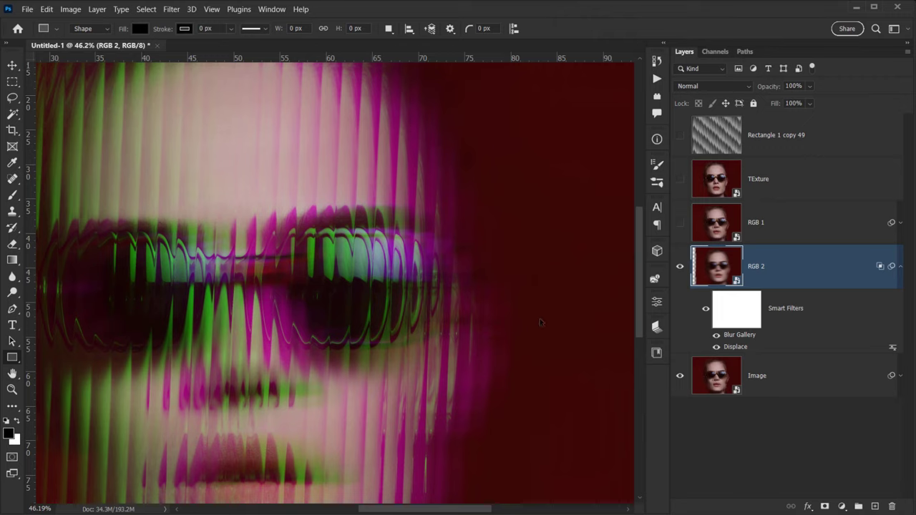
scroll(470, 266, "down", 4)
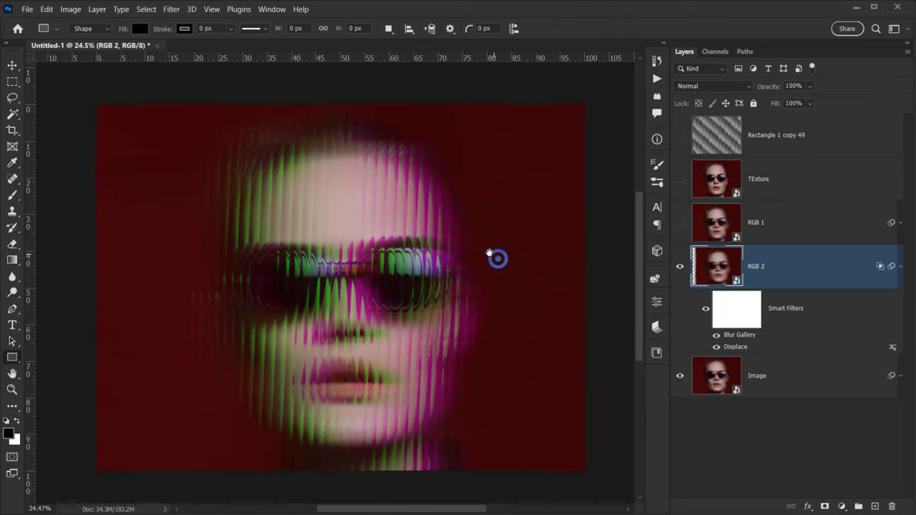
scroll(429, 215, "up", 3)
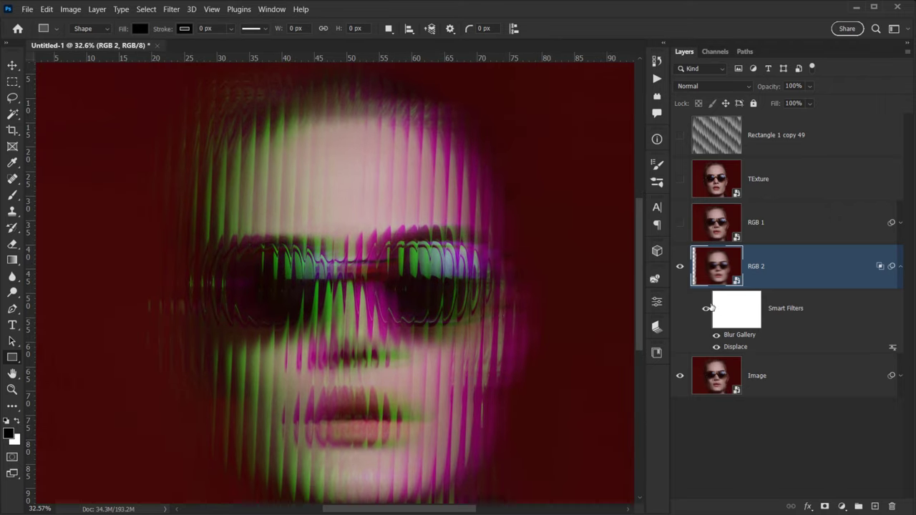
left_click(825, 507)
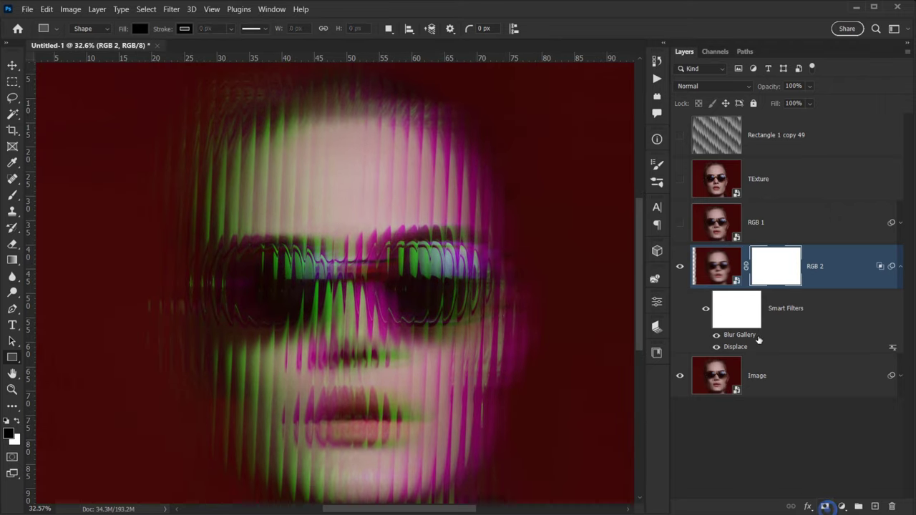
left_click_drag(737, 308, 891, 506)
left_click(783, 264)
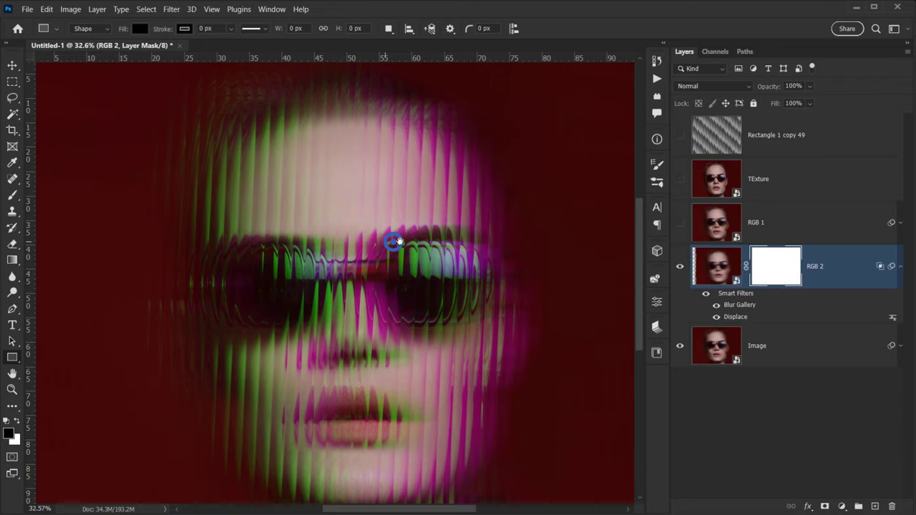
left_click_drag(394, 241, 421, 240)
scroll(419, 241, "down", 3)
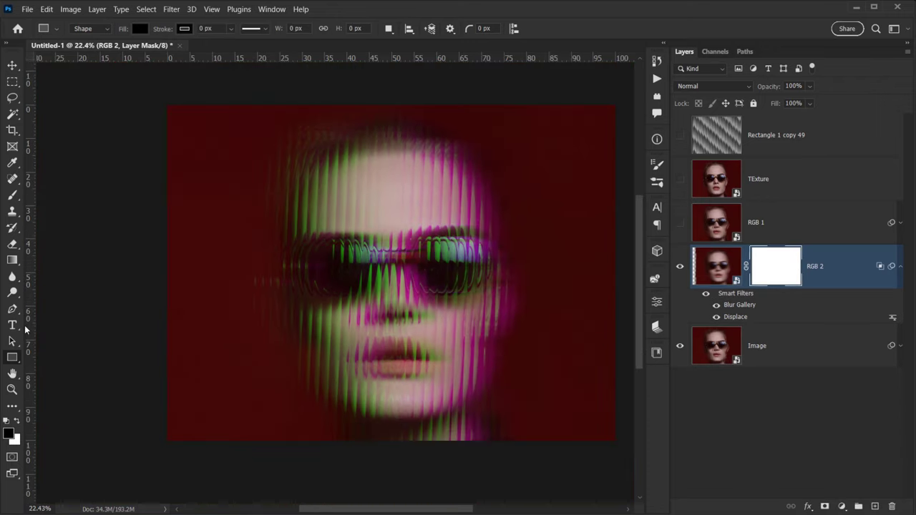
Fade RGB 2's mask in from the left with a foreground-to-transparent gradient
left_click(13, 259)
left_click(56, 210)
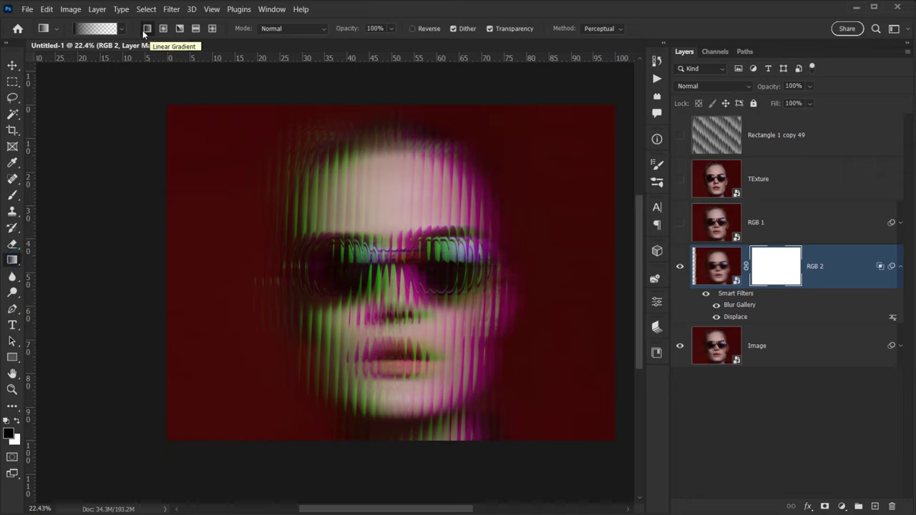
left_click(122, 28)
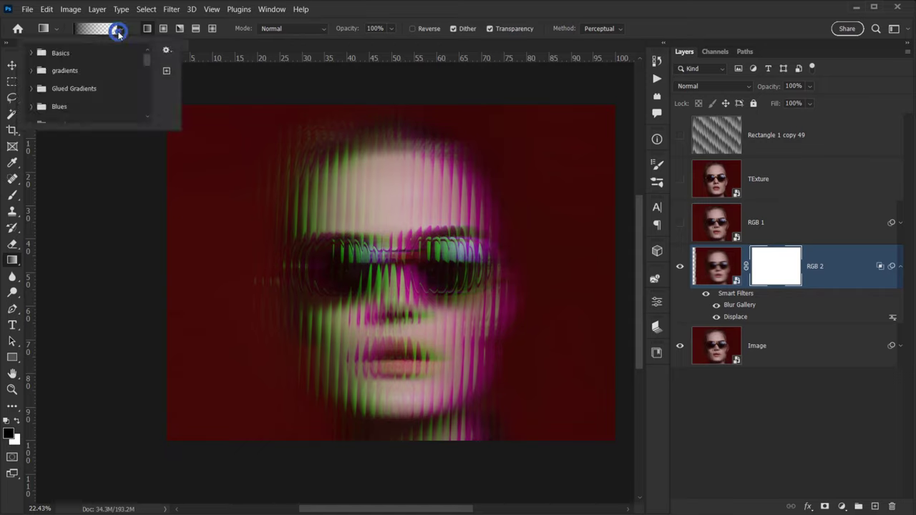
left_click(33, 54)
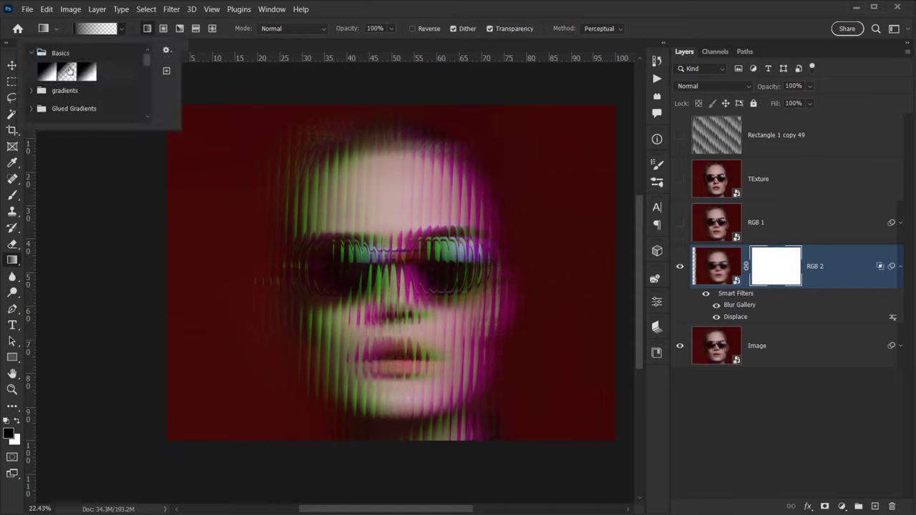
left_click(66, 71)
left_click(475, 10)
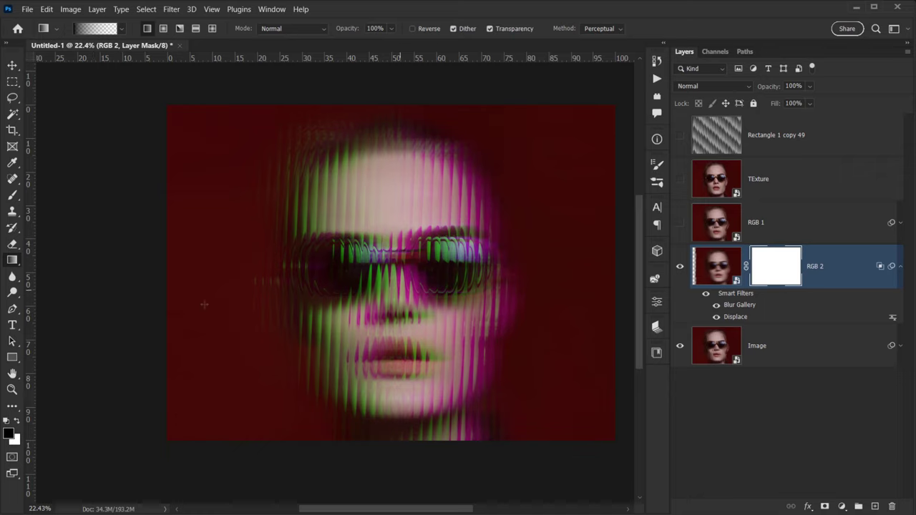
left_click_drag(198, 284, 543, 281)
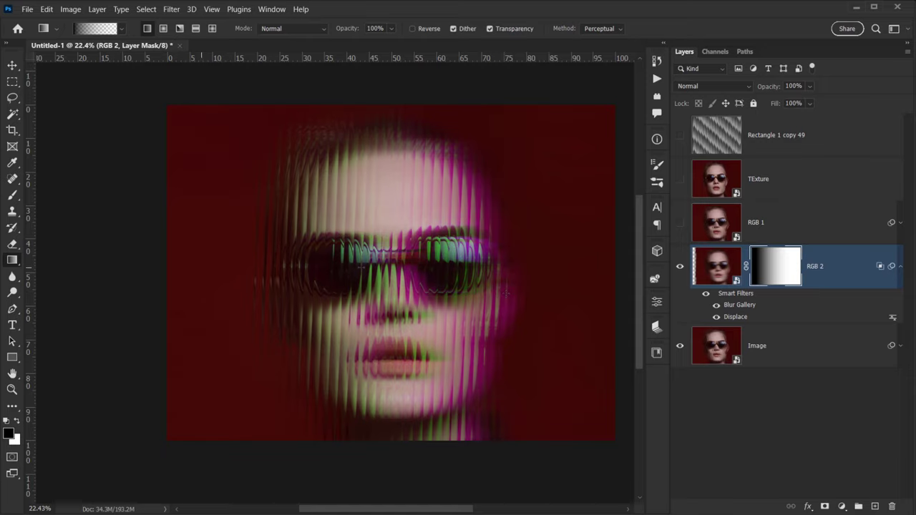
left_click(679, 266)
left_click(680, 266)
left_click_drag(269, 292, 500, 294)
Lower RGB 2's Fill to 50%
scroll(315, 327, "down", 1)
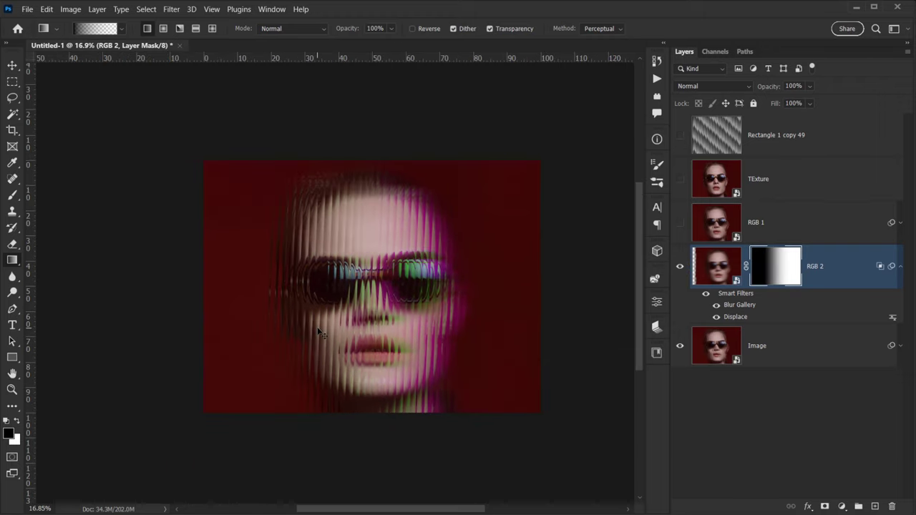
scroll(283, 342, "up", 1)
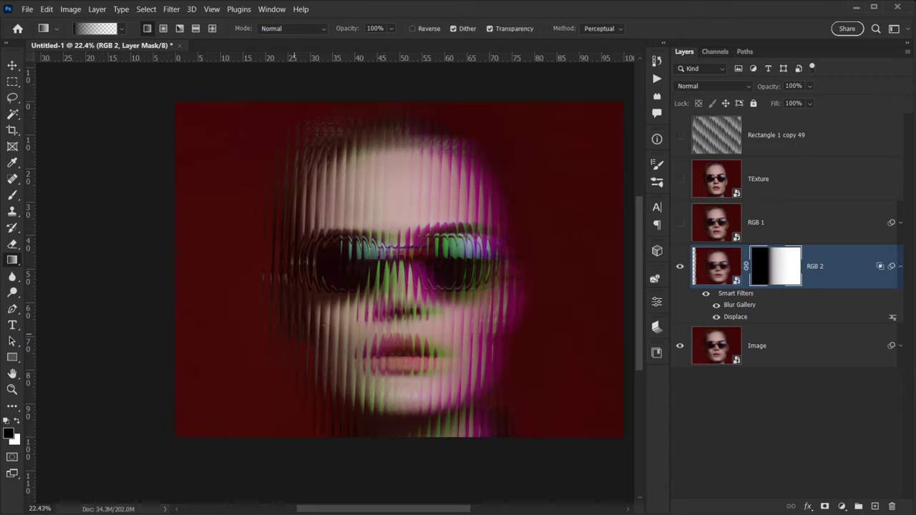
scroll(383, 292, "down", 1)
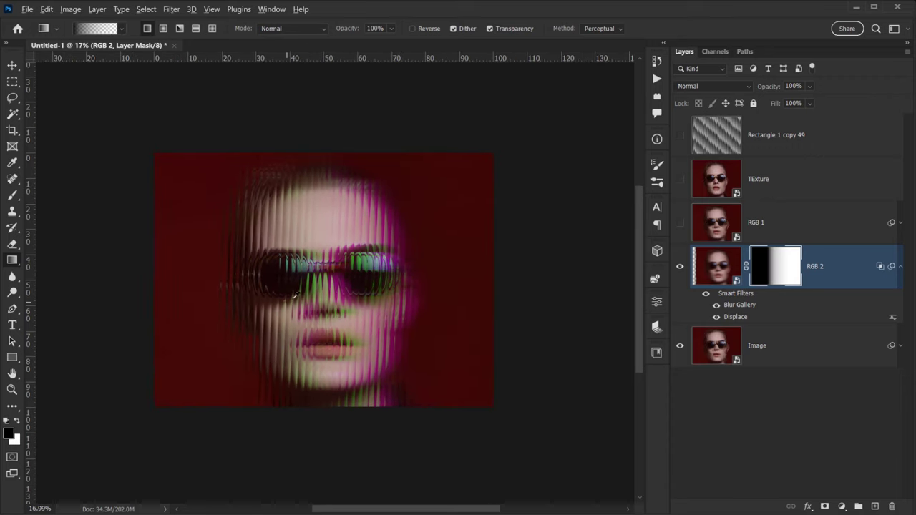
scroll(413, 272, "up", 1)
left_click(794, 103)
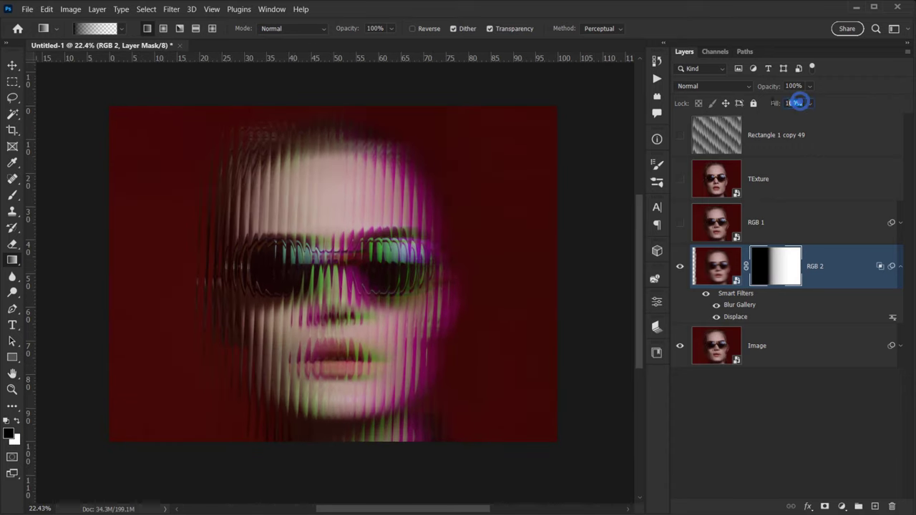
type("50")
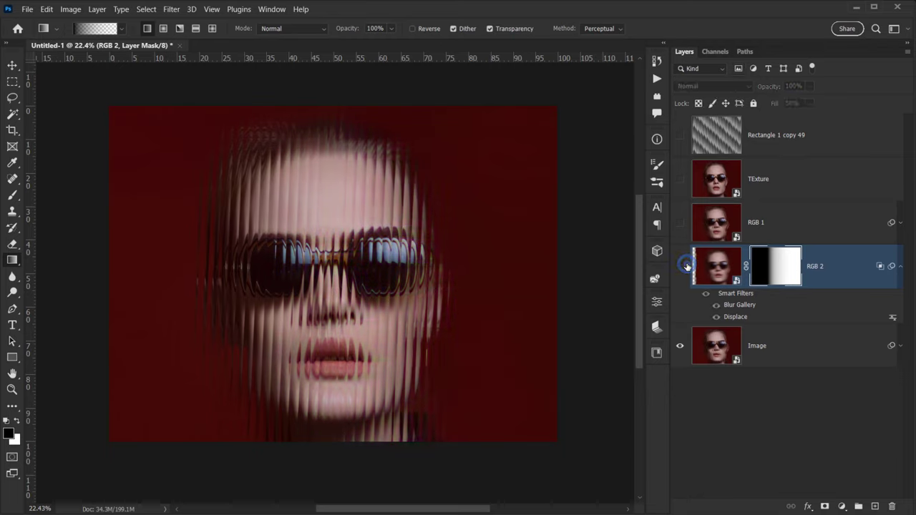
Show RGB 1 and nudge it slightly left to X 1857 px
left_click(763, 224)
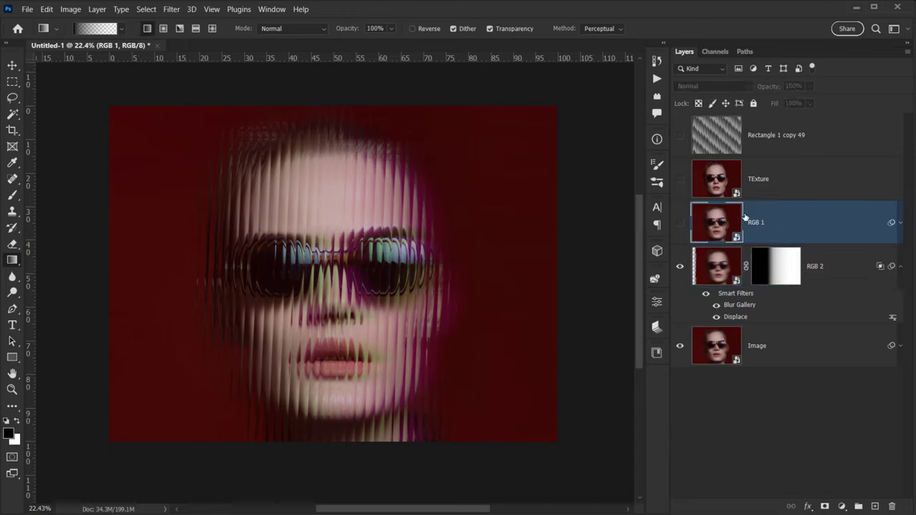
left_click(680, 224)
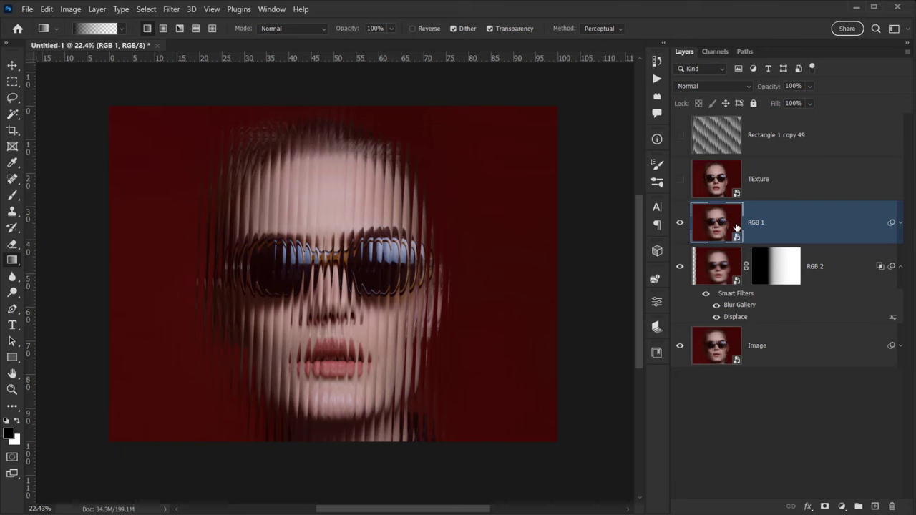
key("ctrl+t")
left_click_drag(491, 258, 474, 261)
left_click(619, 29)
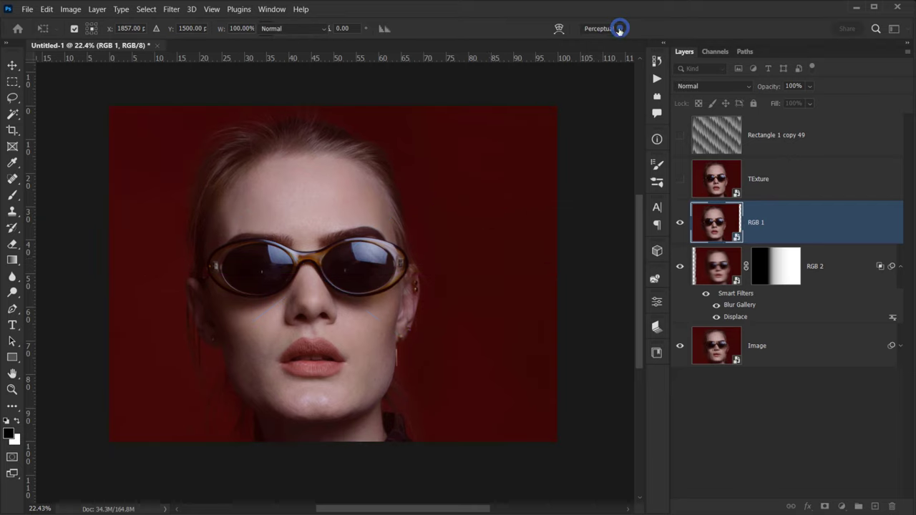
Uncheck the G and B channels in RGB 1's blending options, leaving only red
double_click(848, 225)
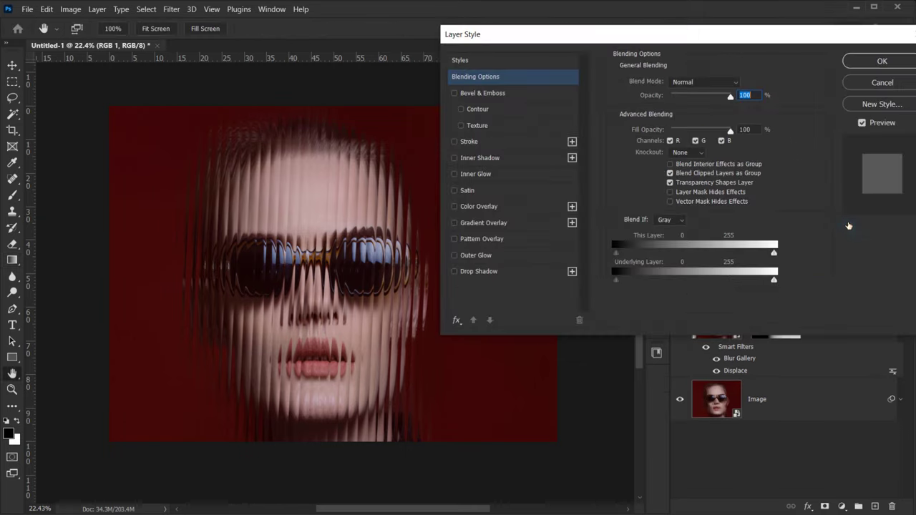
left_click(696, 141)
left_click(721, 141)
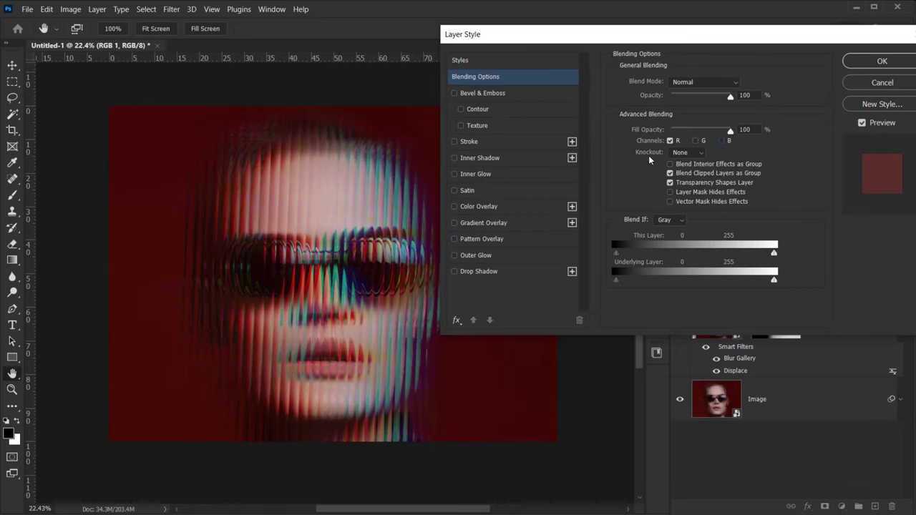
left_click(884, 61)
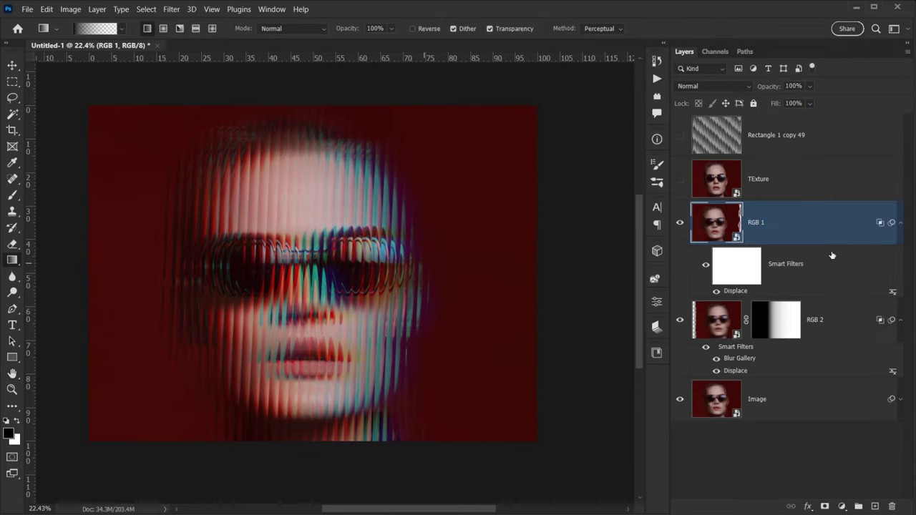
Apply a Path Blur to RGB 1 along a curved path stretching up-left from the glasses
left_click(172, 9)
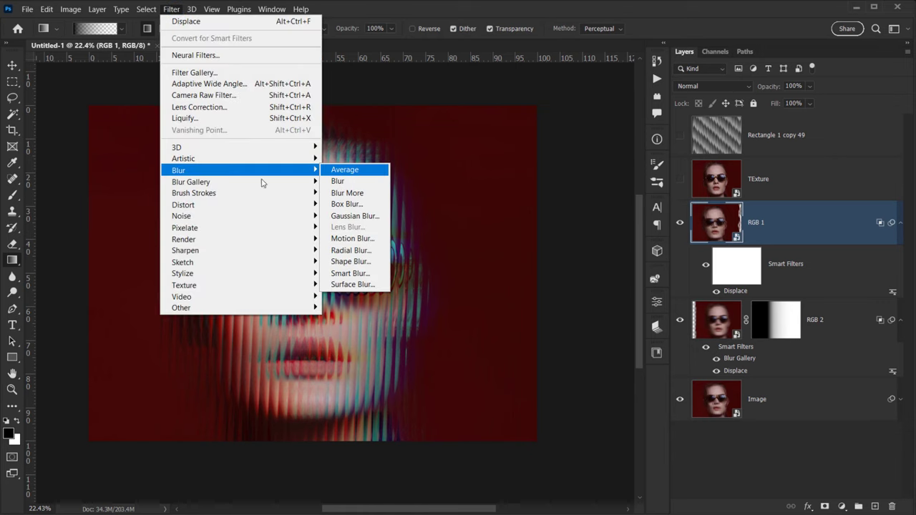
mouse_move(186, 183)
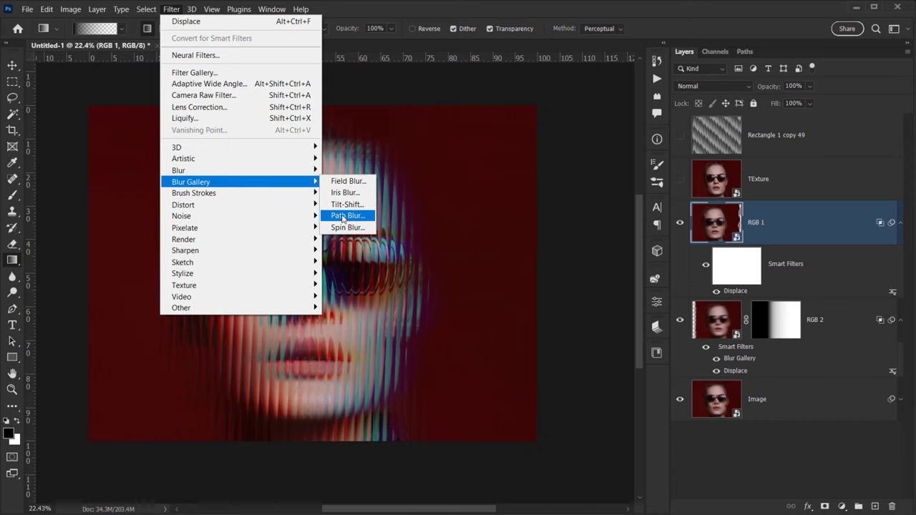
left_click(342, 216)
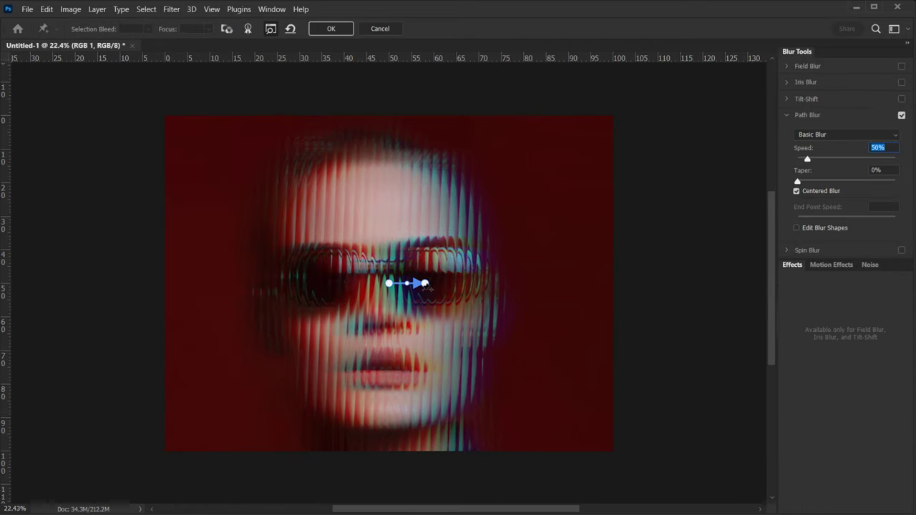
left_click_drag(425, 284, 99, 165)
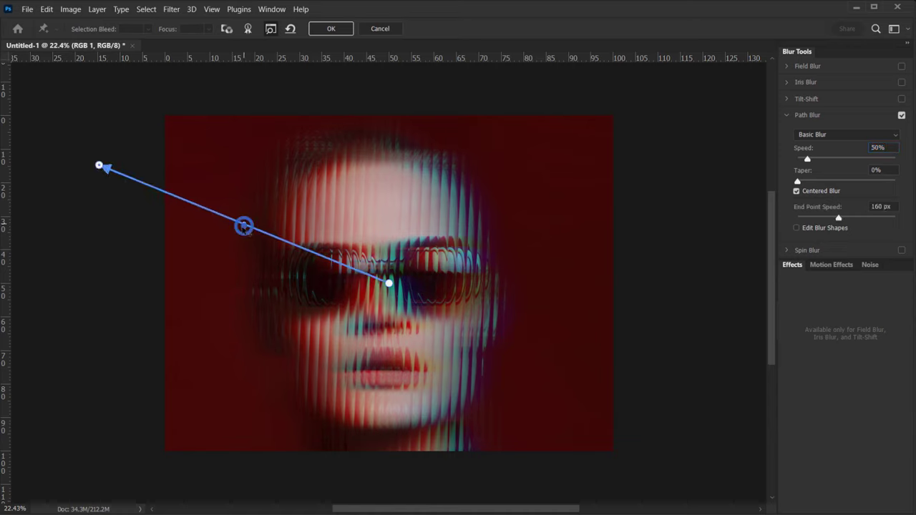
left_click_drag(244, 224, 215, 254)
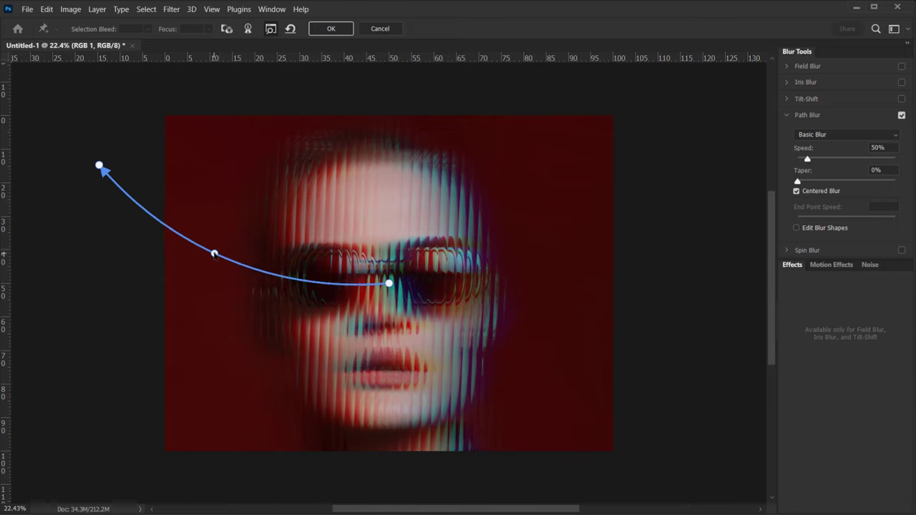
left_click_drag(387, 284, 345, 280)
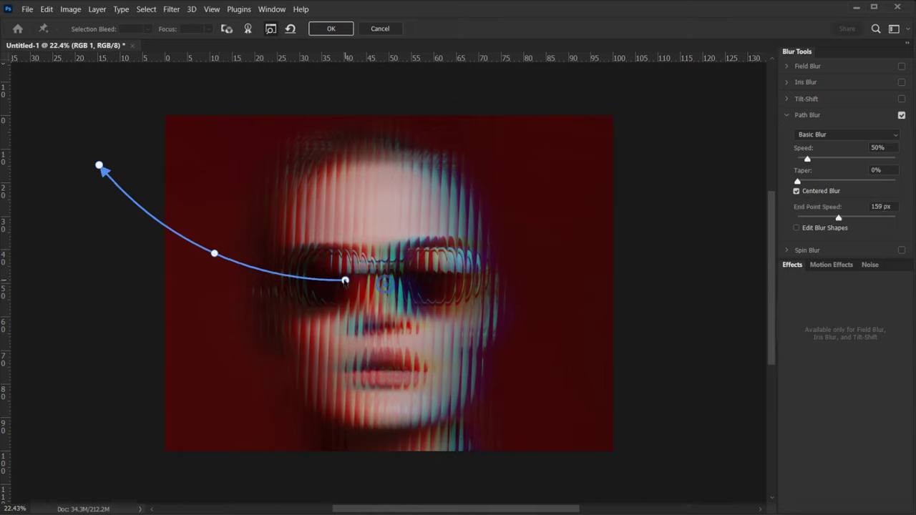
left_click(98, 165)
left_click_drag(99, 166, 39, 141)
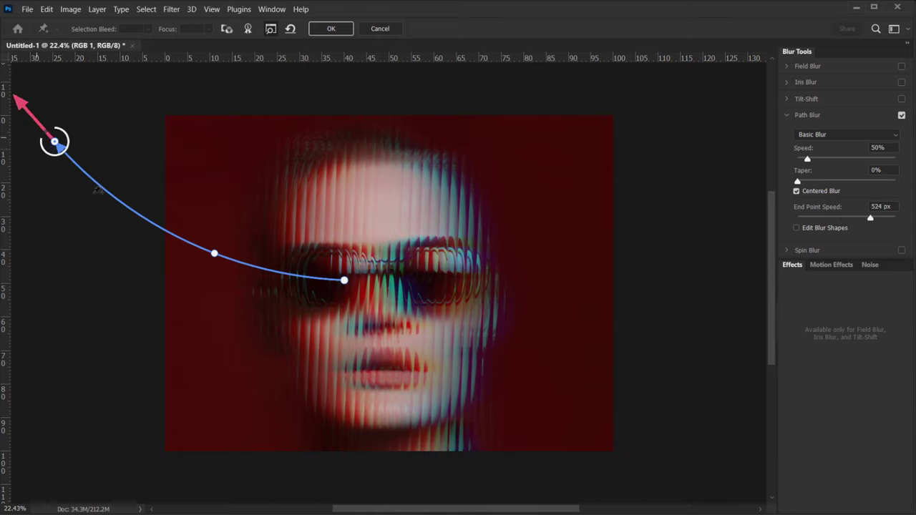
left_click(328, 29)
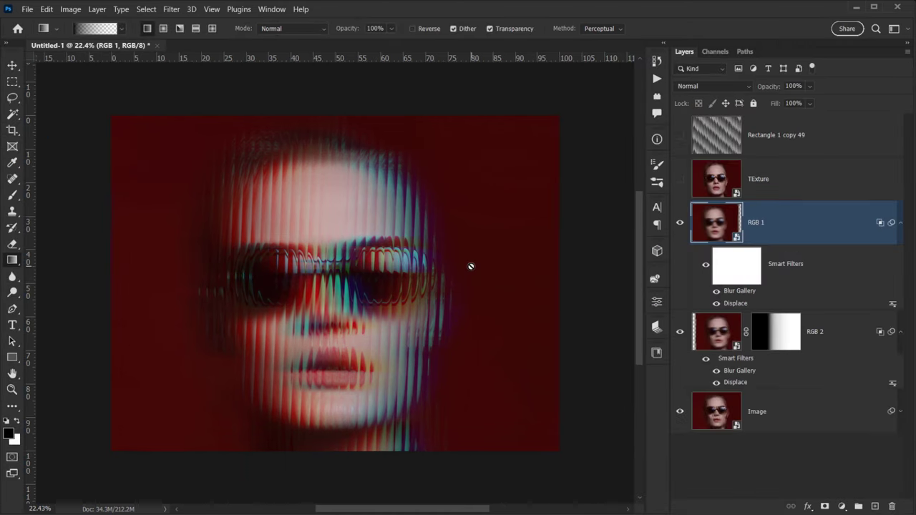
Add a layer mask to RGB 1 and remove its Smart Filters mask
left_click(680, 223)
left_click(680, 223)
left_click(680, 223)
left_click(681, 224)
left_click(824, 505)
left_click_drag(740, 262, 910, 467)
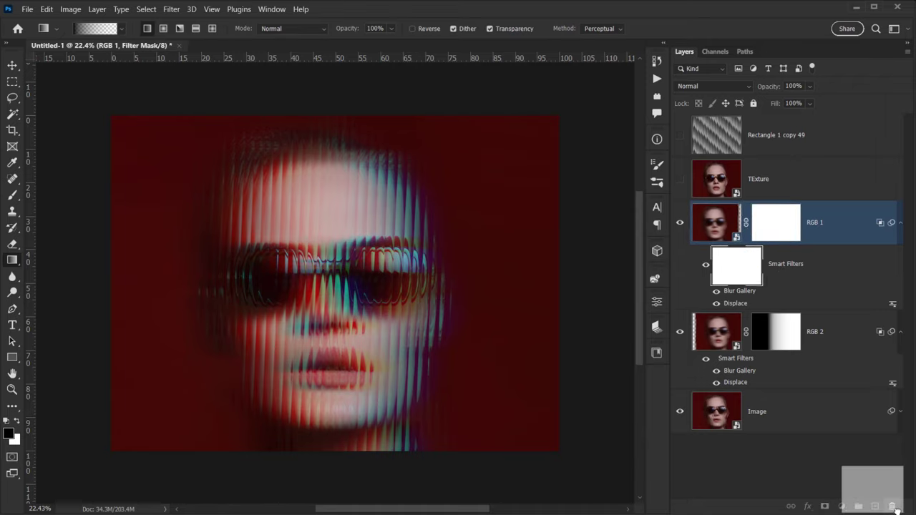
left_click(791, 231)
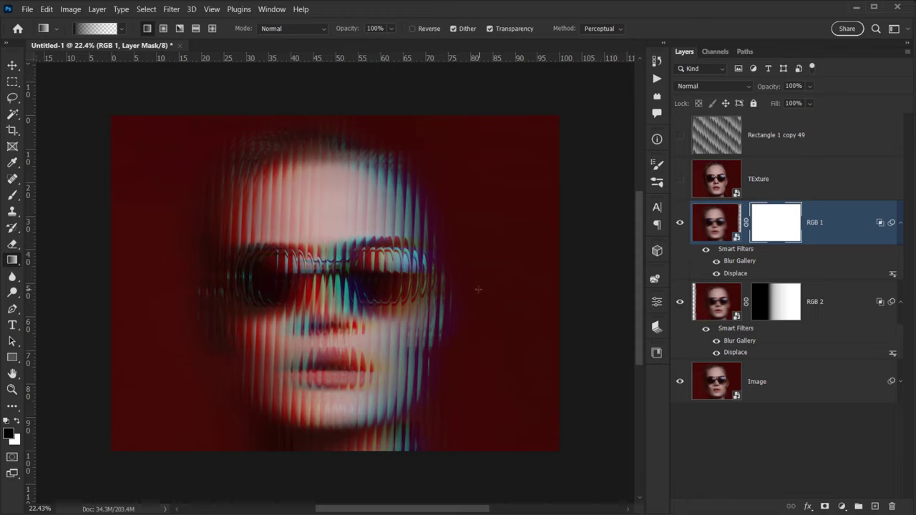
Draw a white-to-black gradient across RGB 1's mask, fading toward the left
left_click_drag(478, 289, 243, 293)
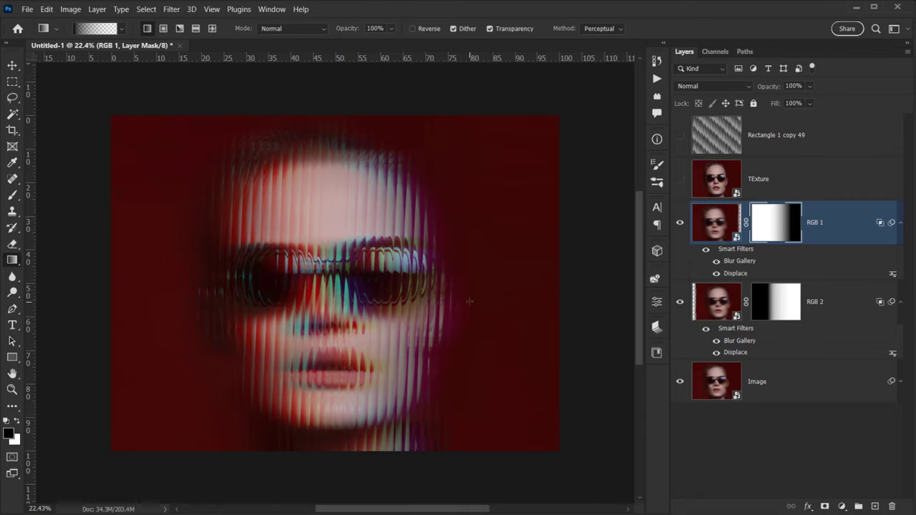
left_click_drag(468, 301, 241, 301)
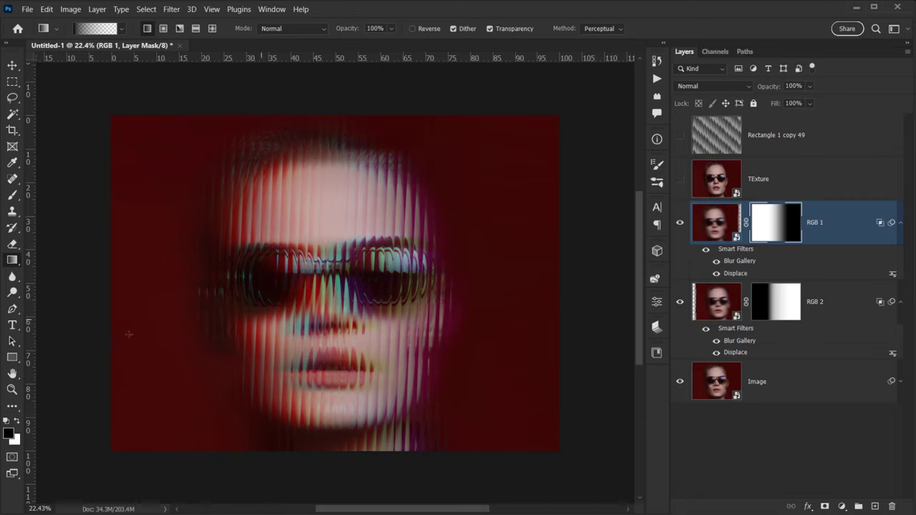
scroll(218, 304, "down", 1)
left_click(679, 223)
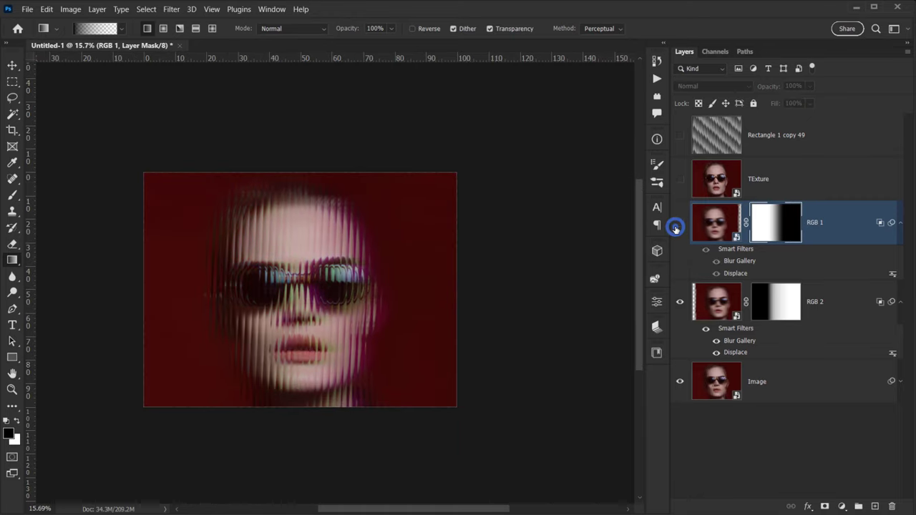
left_click(680, 223)
scroll(210, 322, "up", 1)
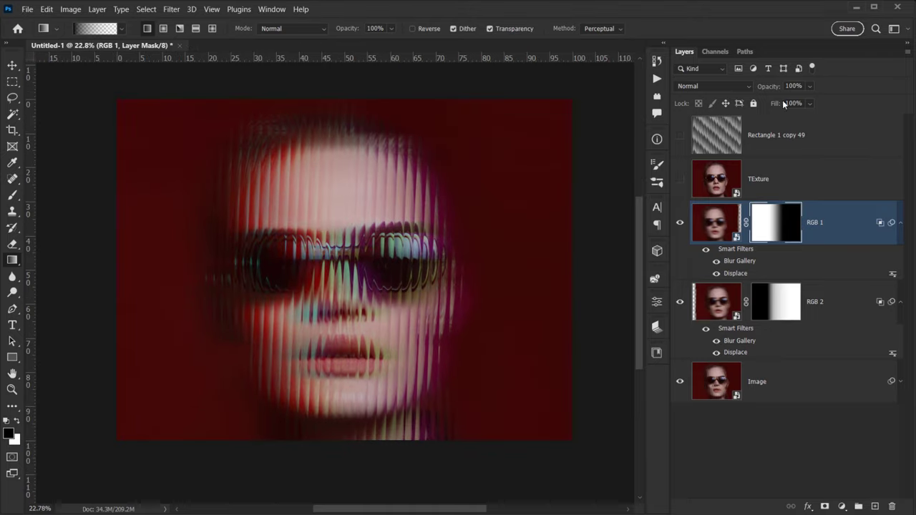
Set RGB 1's Fill to 50% and collapse its smart filters list
left_click(794, 103)
type("50")
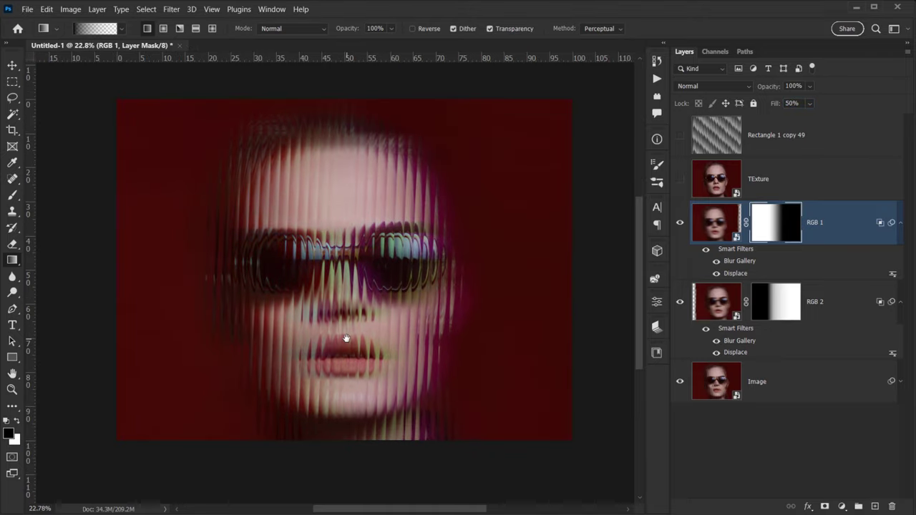
left_click_drag(347, 329, 313, 322)
left_click(900, 223)
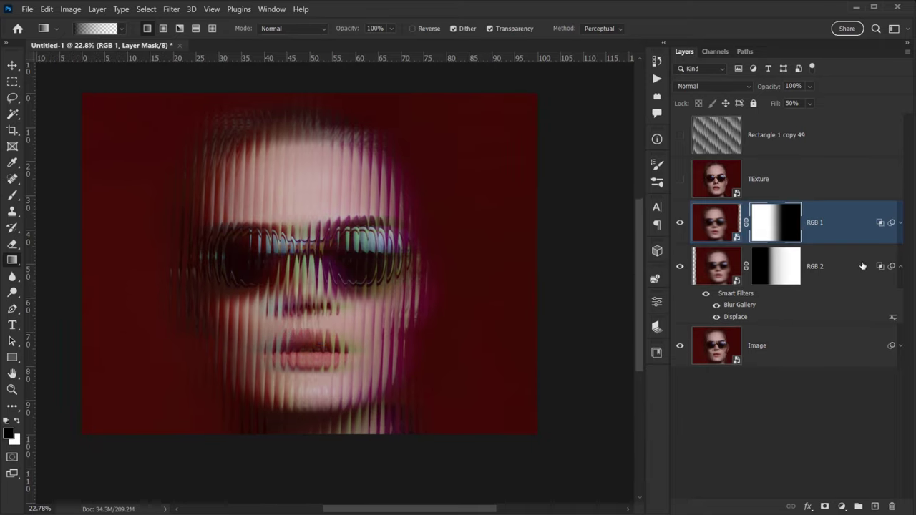
left_click(833, 224)
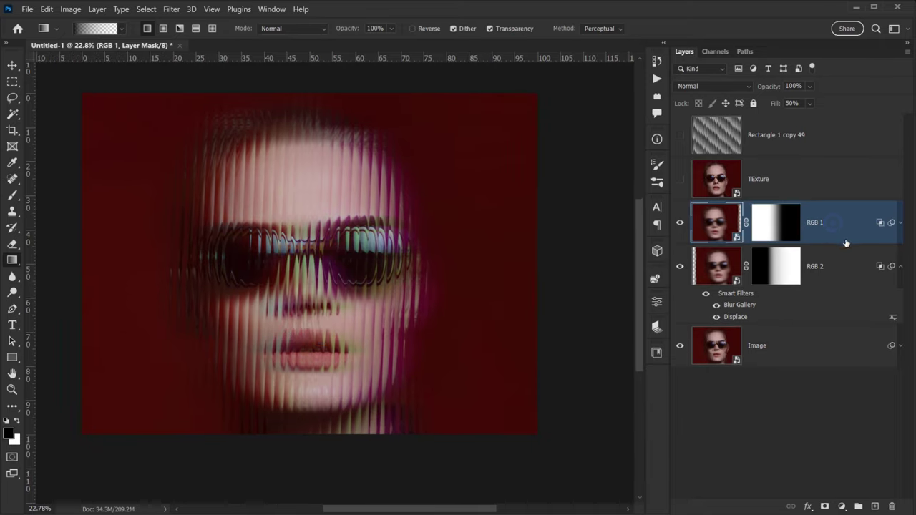
Group RGB 1 and RGB 2 and name the group RGB
left_click(841, 263)
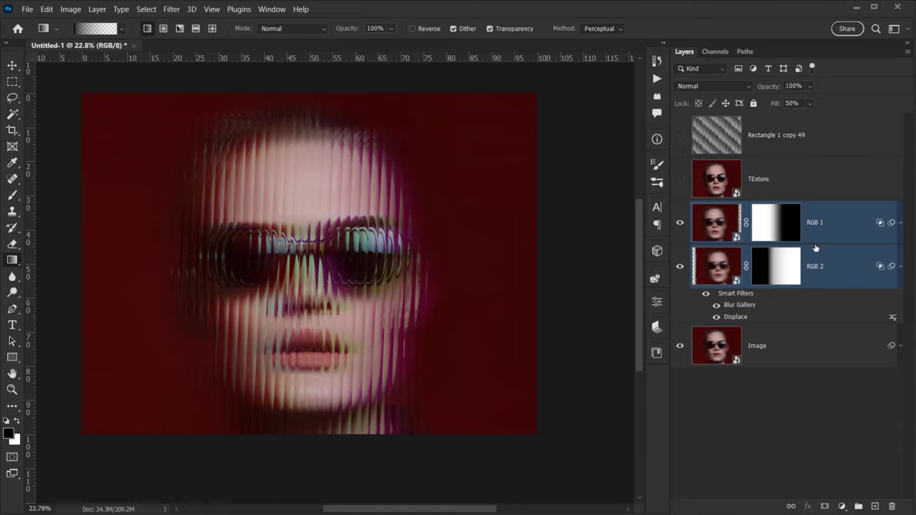
key("ctrl+g")
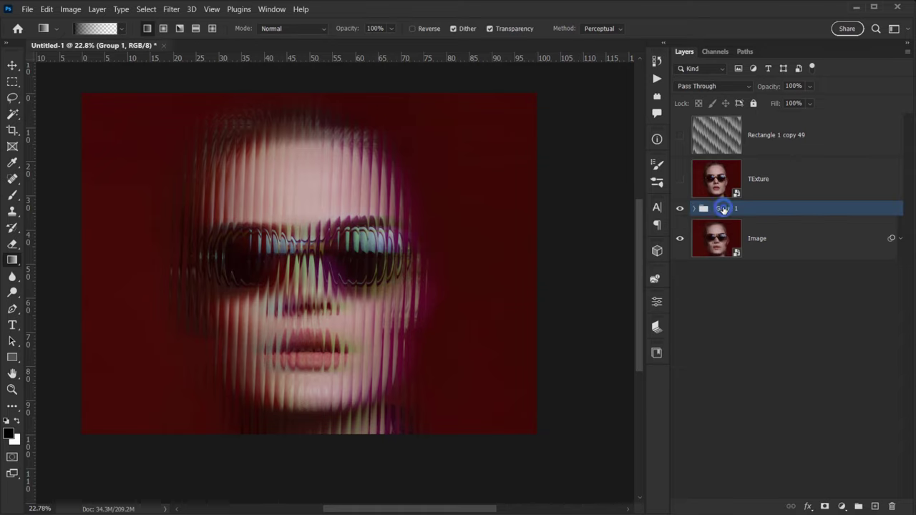
double_click(724, 208)
type("RGB")
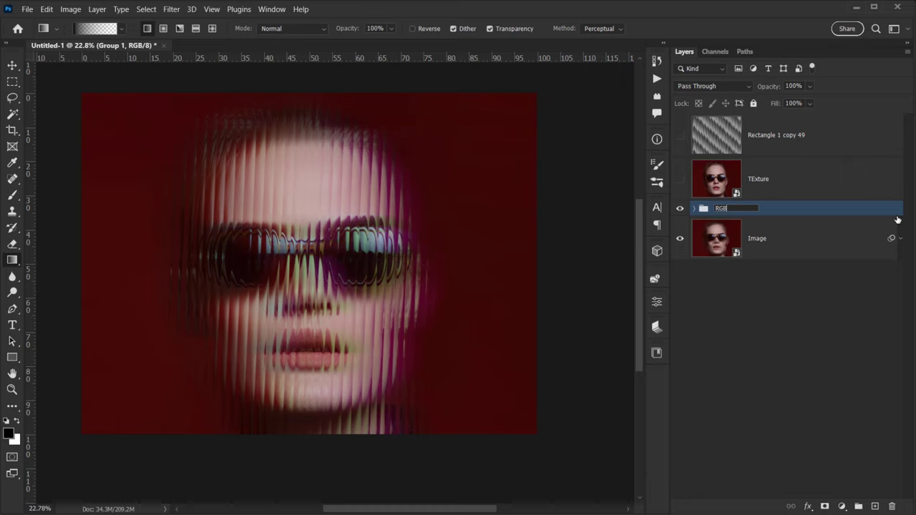
key("Return")
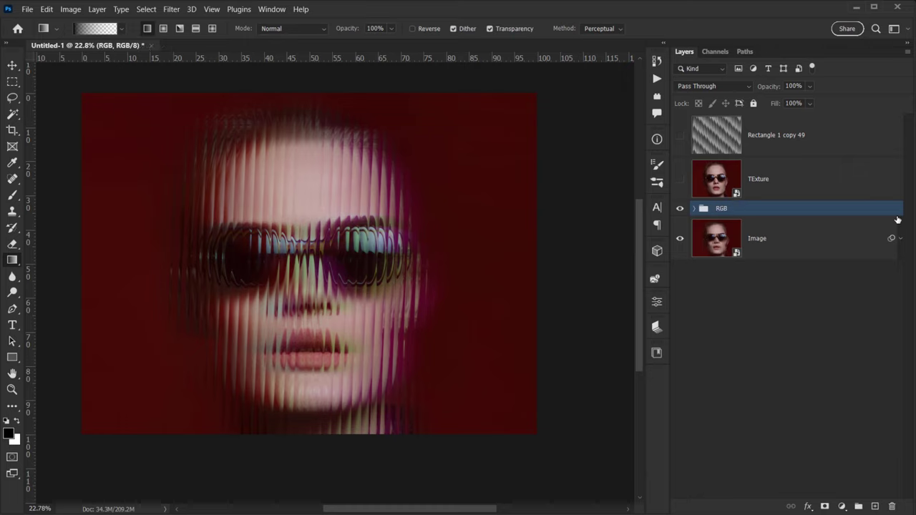
Toggle the RGB group's visibility to compare the fringes against the plain image
left_click(681, 208)
left_click(680, 208)
left_click(680, 208)
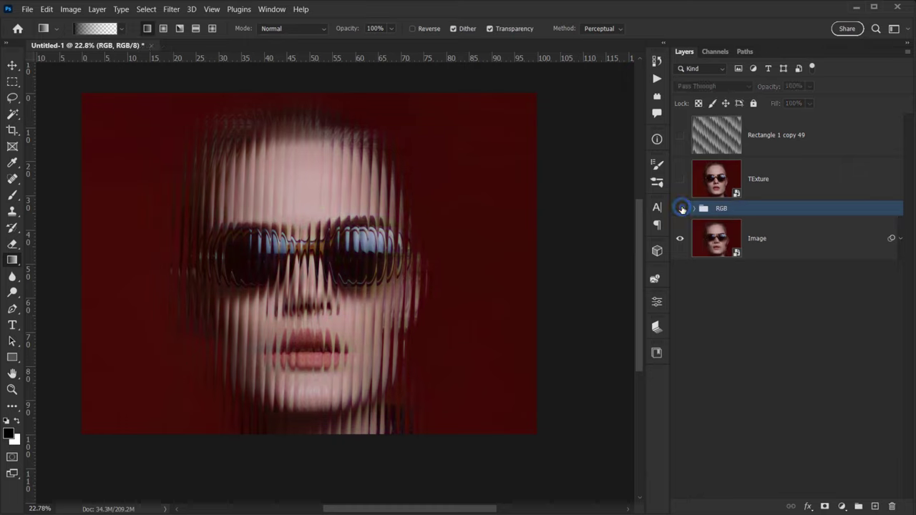
left_click(680, 208)
scroll(341, 292, "up", 5)
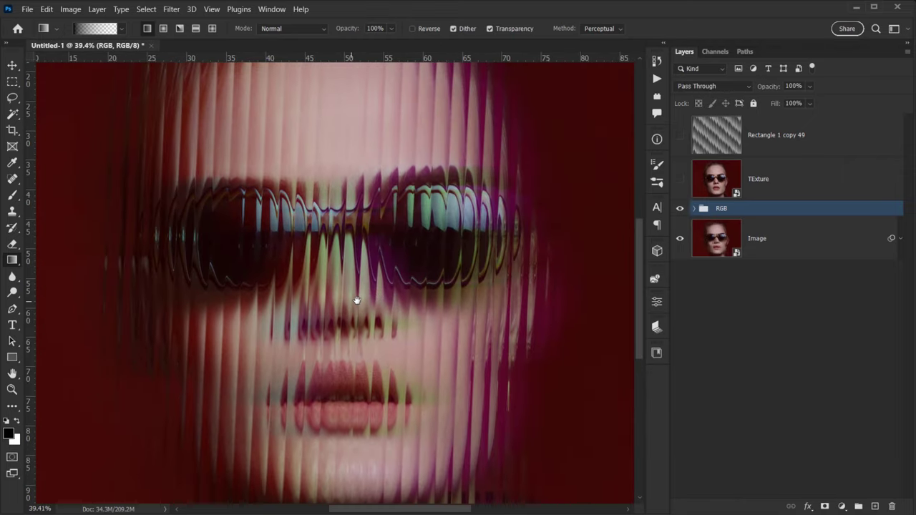
scroll(356, 299, "down", 5)
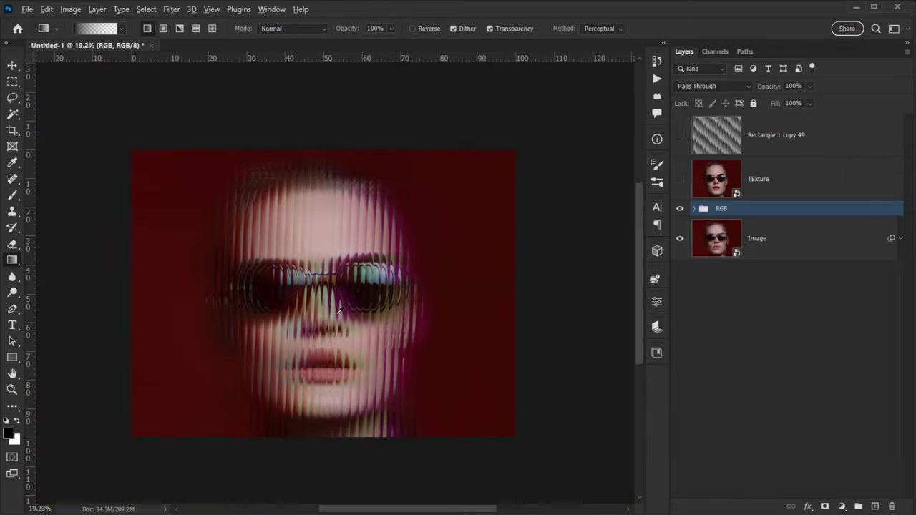
scroll(340, 309, "up", 7)
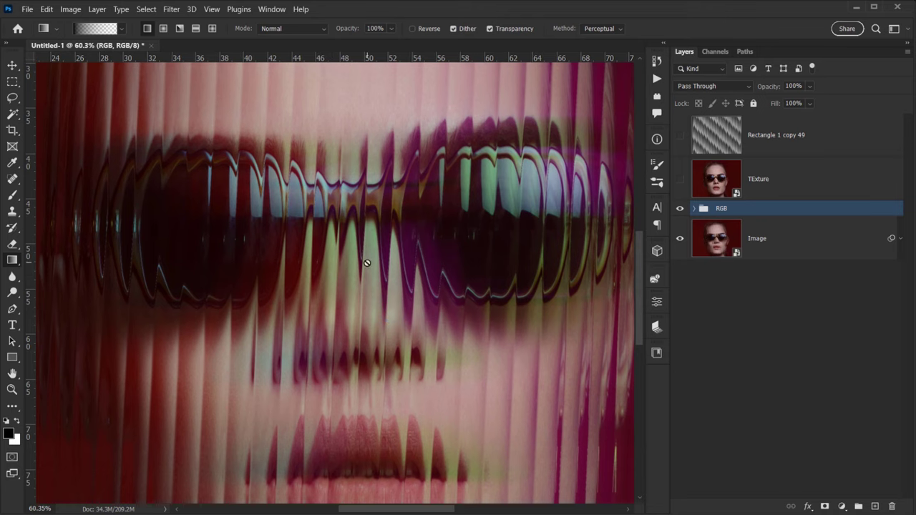
scroll(357, 310, "down", 3)
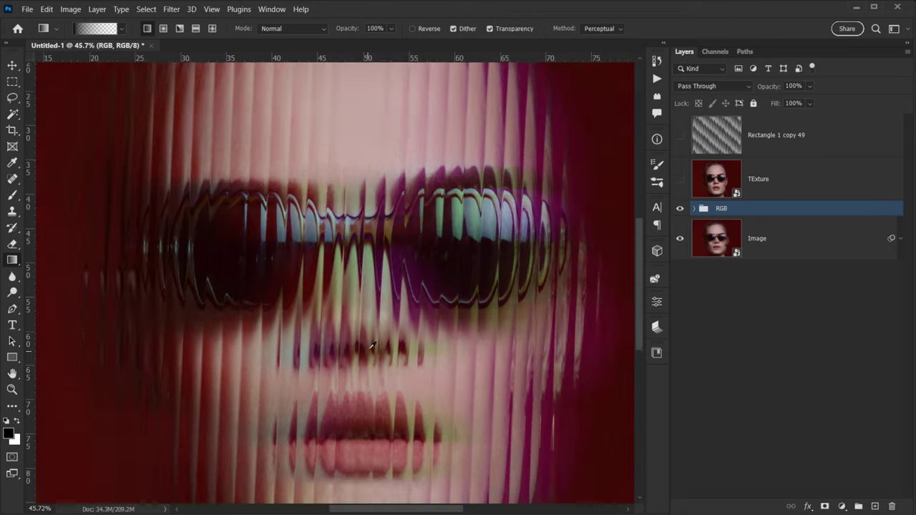
left_click(773, 247)
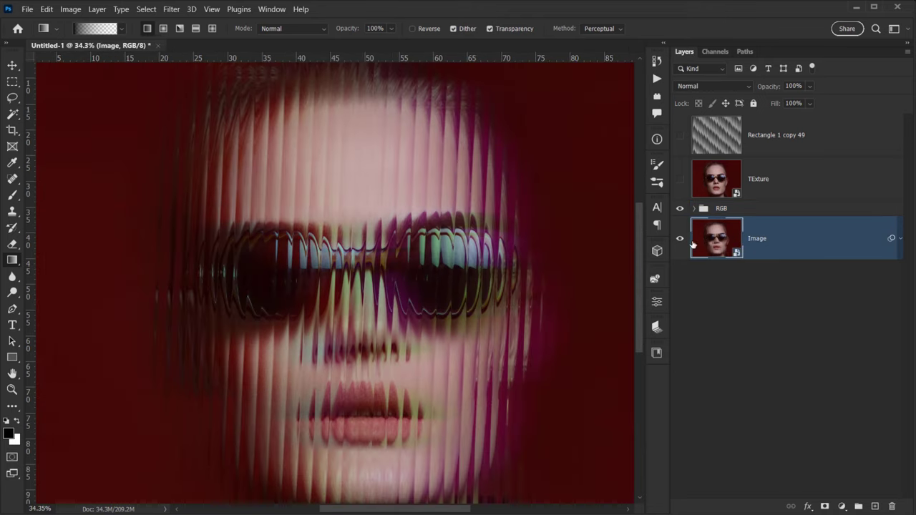
Open the Glass distortion filter for the Image layer
left_click_drag(456, 298, 439, 271)
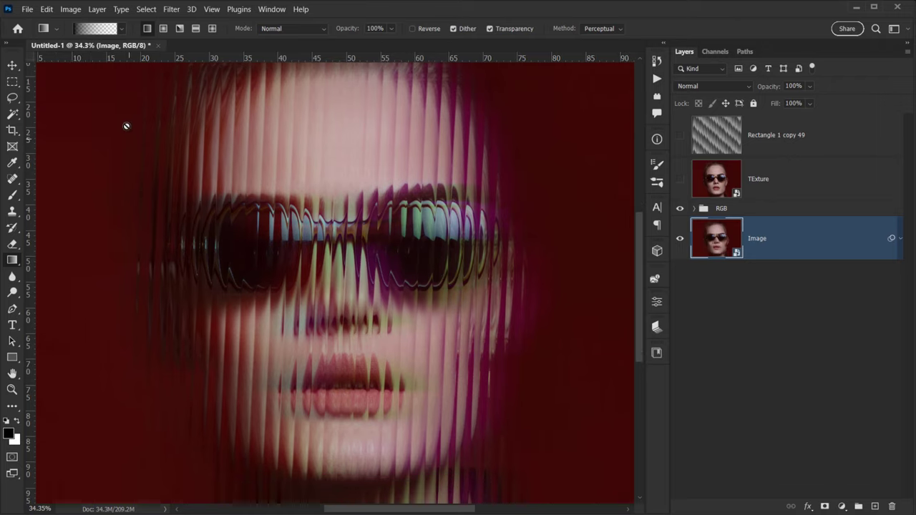
left_click(172, 10)
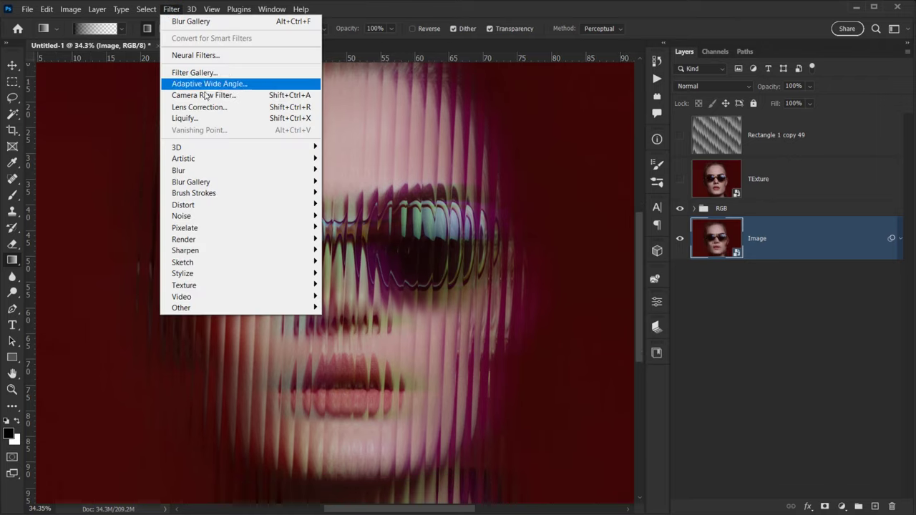
mouse_move(200, 207)
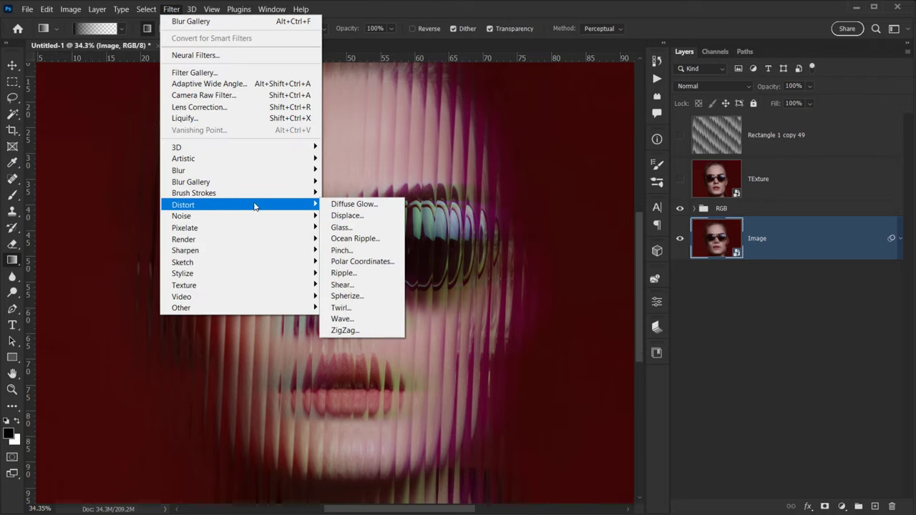
left_click(359, 230)
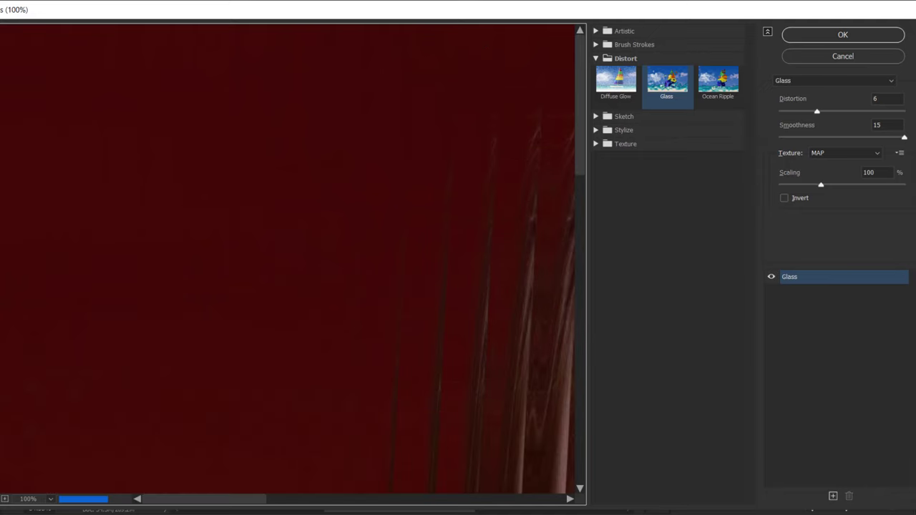
Fit the preview on screen and set Glass to Distortion 10, Smoothness 15, Canvas texture
left_click(53, 499)
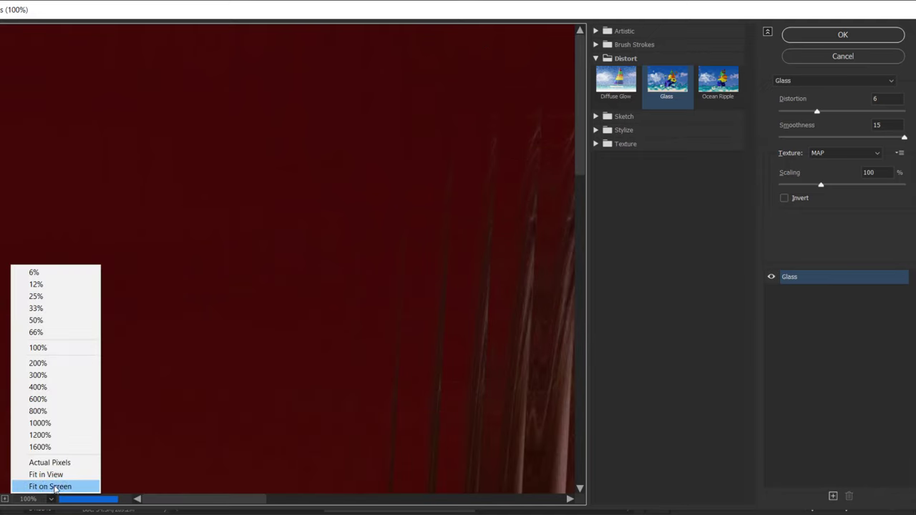
left_click(55, 484)
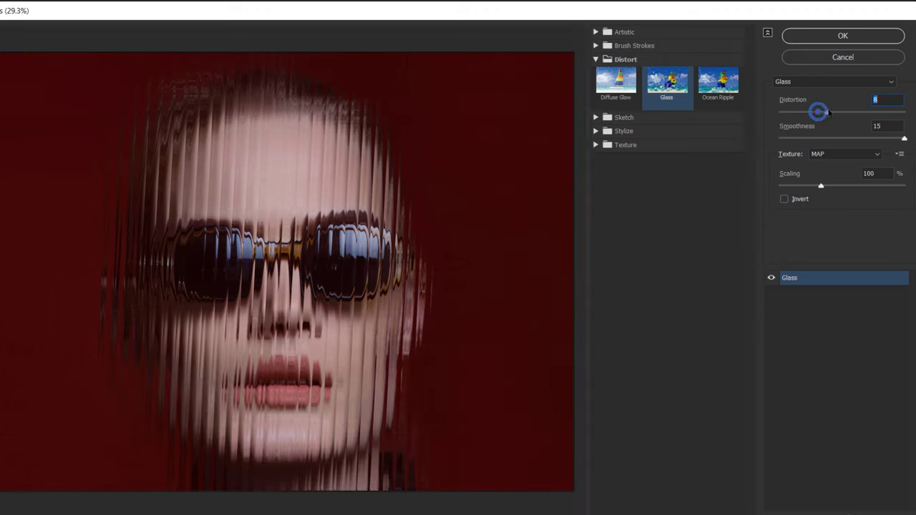
left_click_drag(817, 113, 837, 113)
left_click(878, 152)
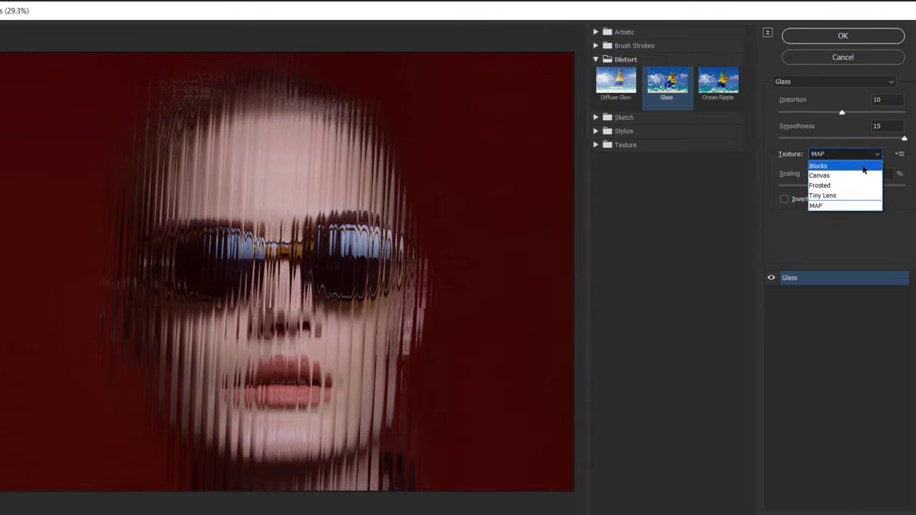
left_click(851, 174)
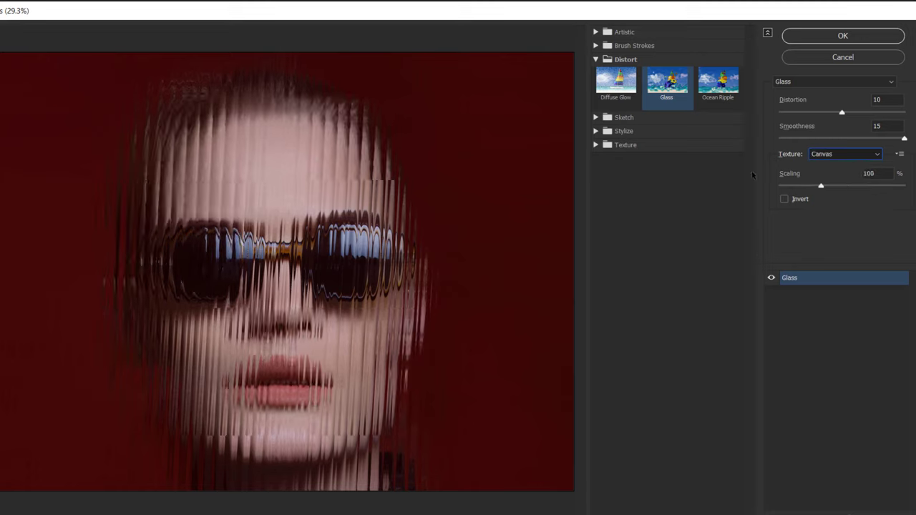
left_click(316, 276)
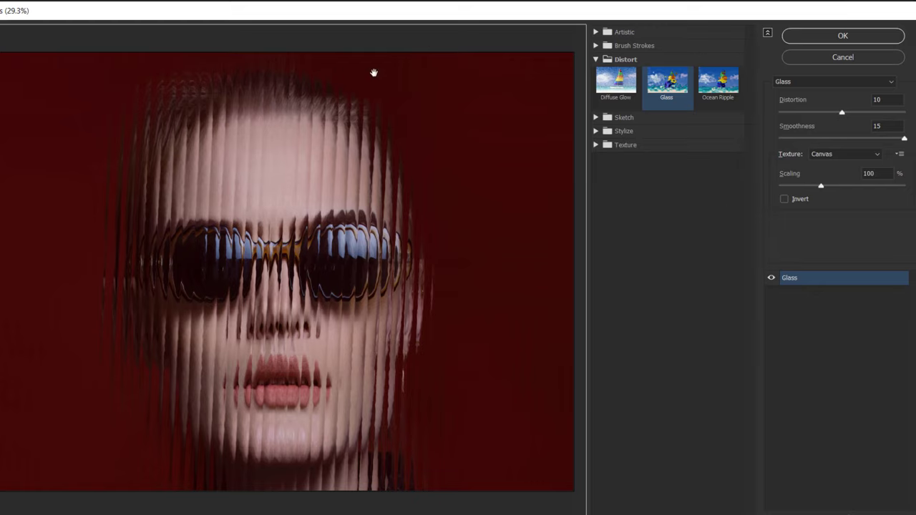
key("ctrl")
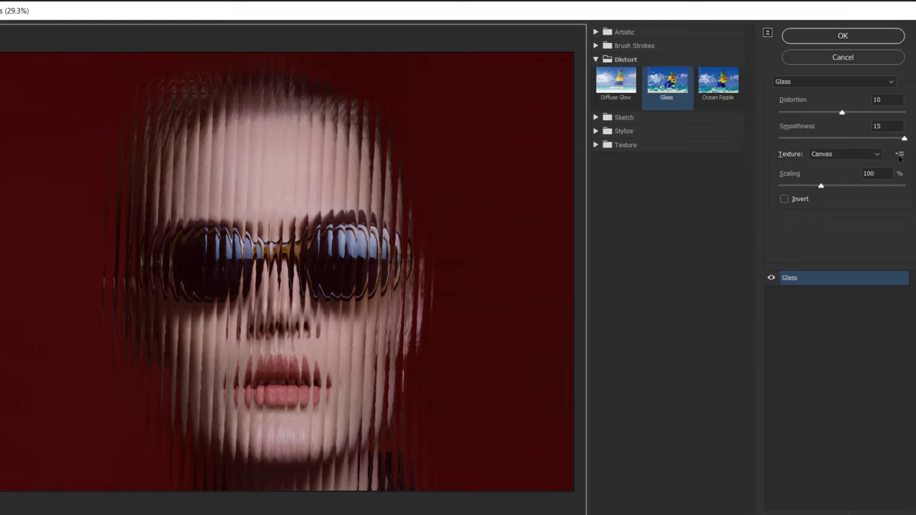
Load MAP.psd as the Glass filter texture in place of Canvas
left_click(899, 155)
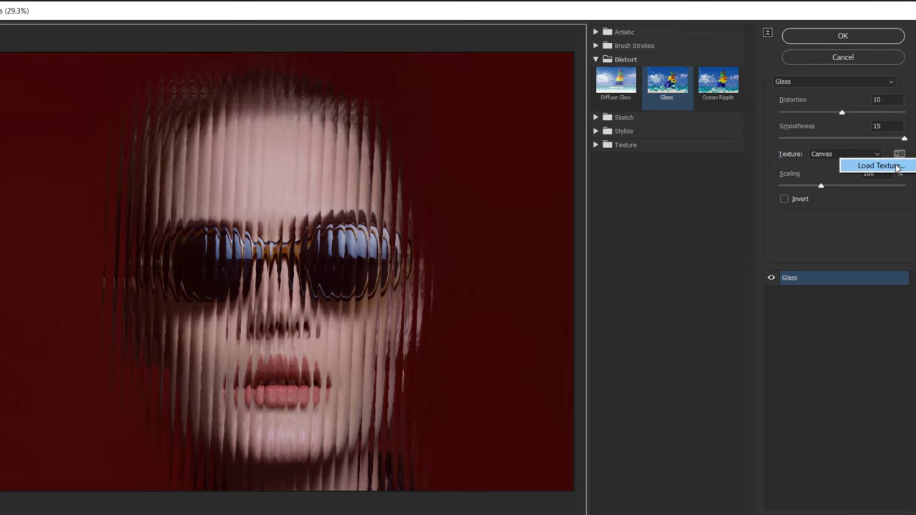
left_click(881, 168)
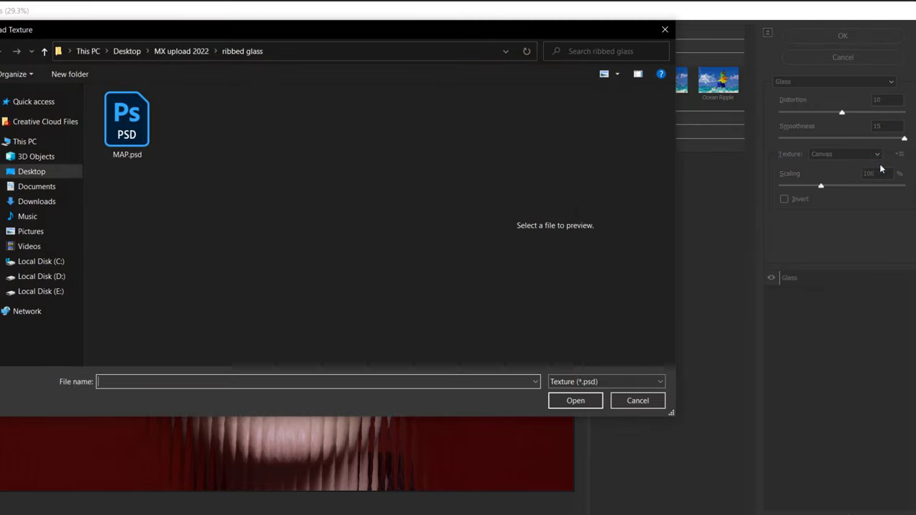
double_click(127, 136)
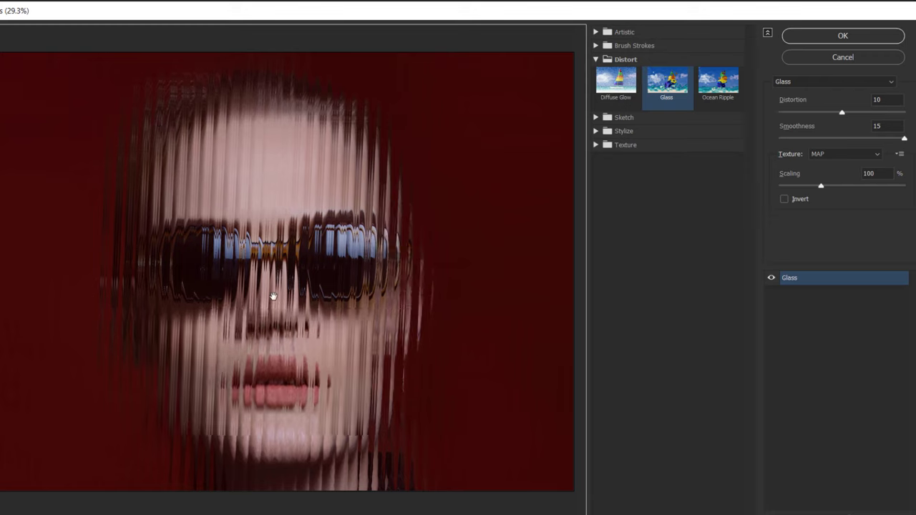
Lower the Glass filter Distortion to 6
left_click_drag(215, 265, 263, 240)
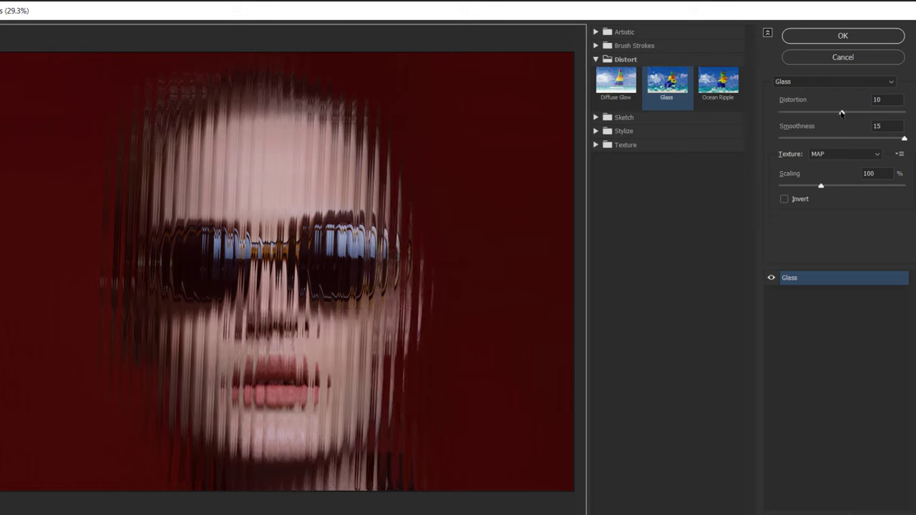
left_click_drag(841, 113, 819, 115)
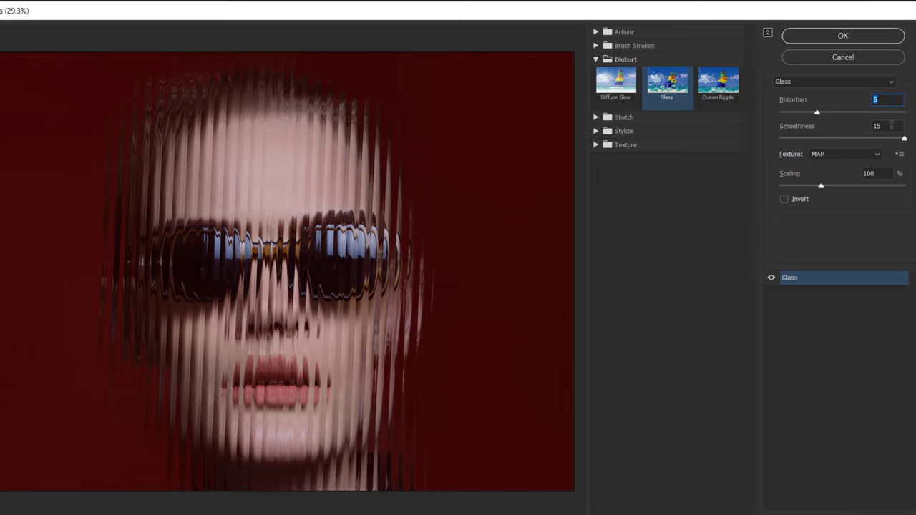
left_click(887, 126)
Compare the preview with and without Glass, and keep texture Scaling at 100%
left_click(774, 281)
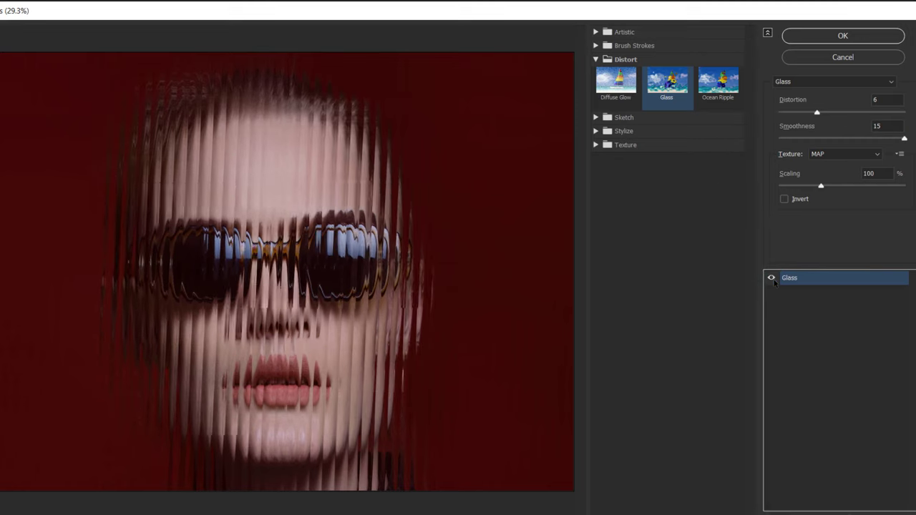
left_click(773, 280)
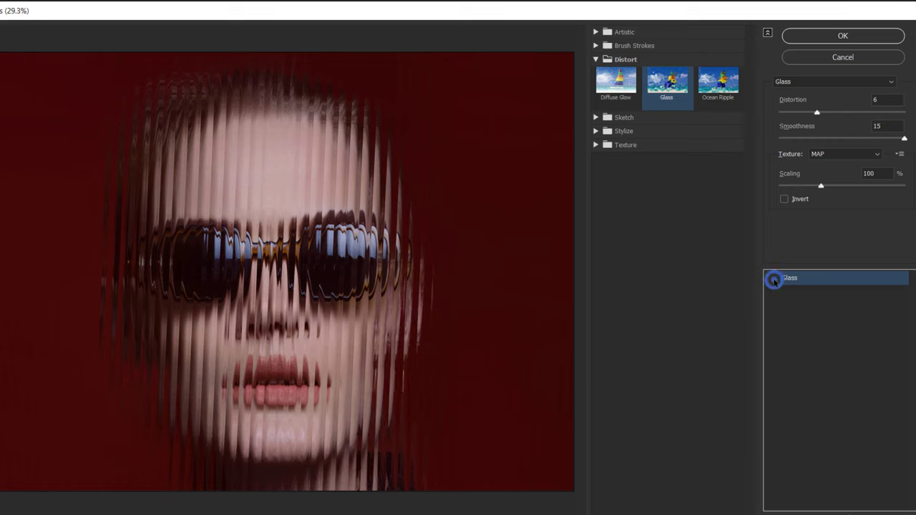
left_click(772, 280)
left_click_drag(820, 186, 813, 187)
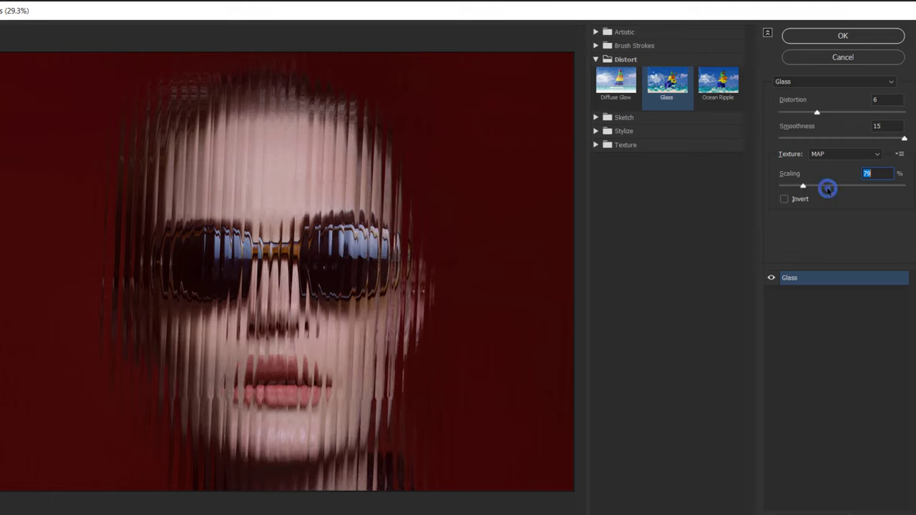
left_click_drag(802, 186, 821, 188)
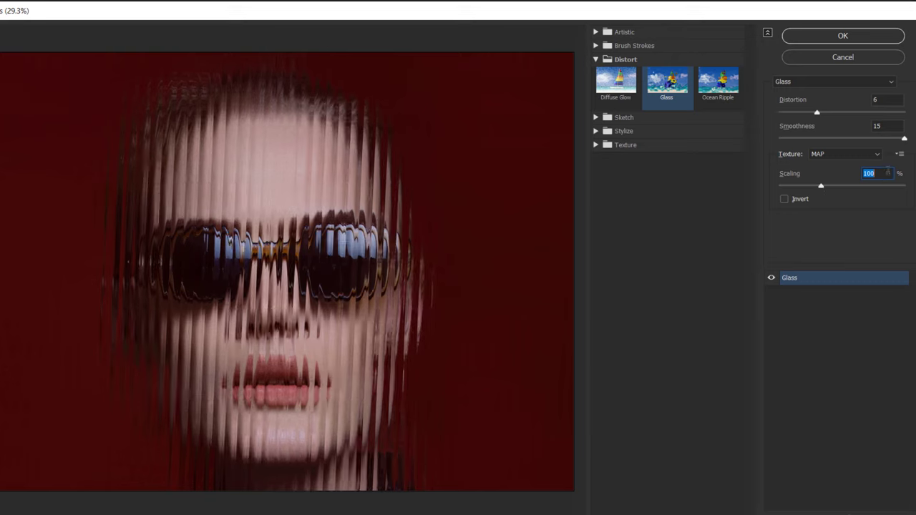
Apply the Glass filter from the Filter Gallery to the Image layer
left_click(841, 35)
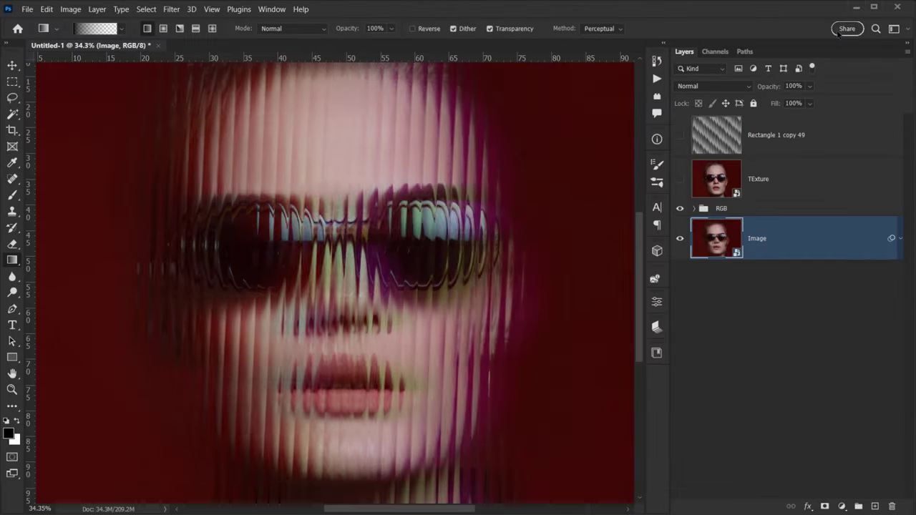
scroll(361, 277, "down", 2)
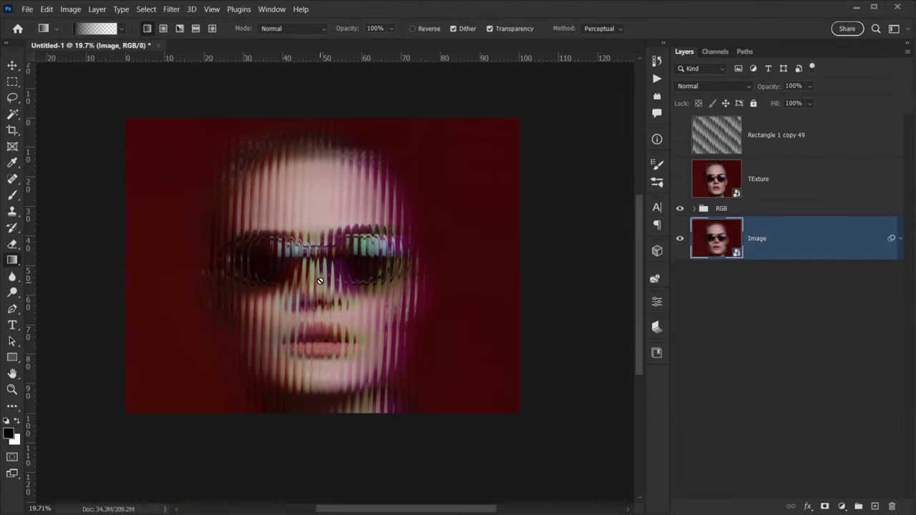
scroll(318, 271, "up", 4)
scroll(307, 337, "up", 6)
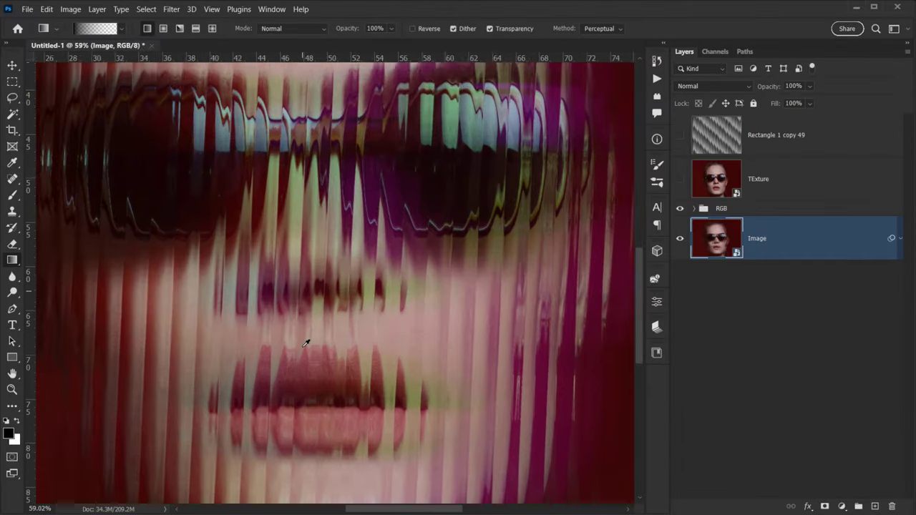
scroll(304, 333, "down", 6)
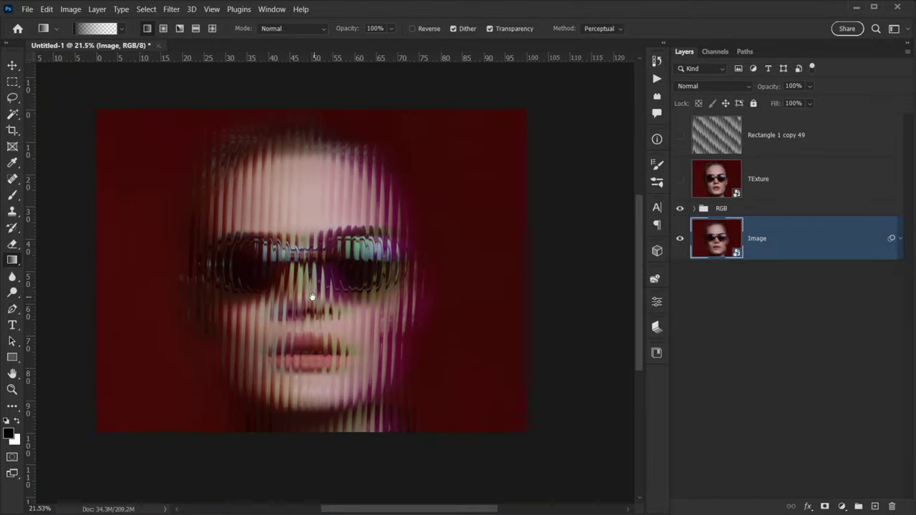
scroll(240, 294, "up", 1)
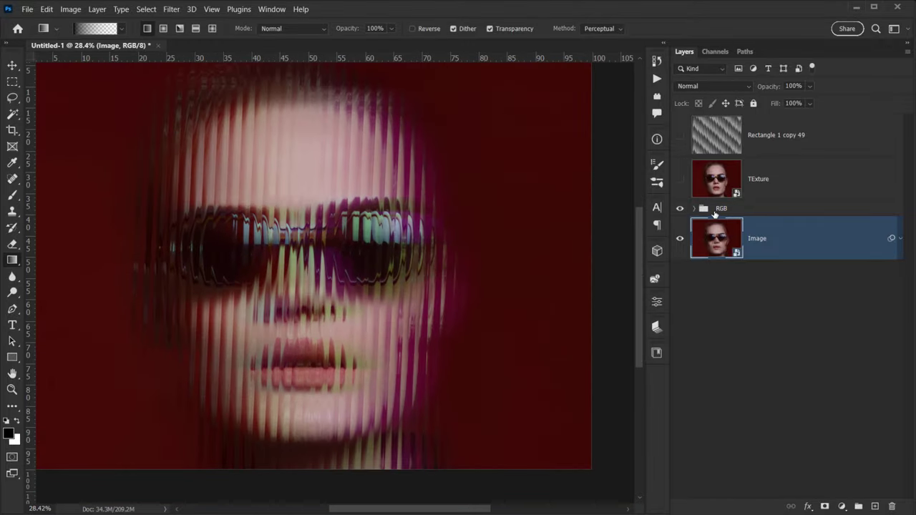
Select the TExture layer and make it visible
left_click(711, 189)
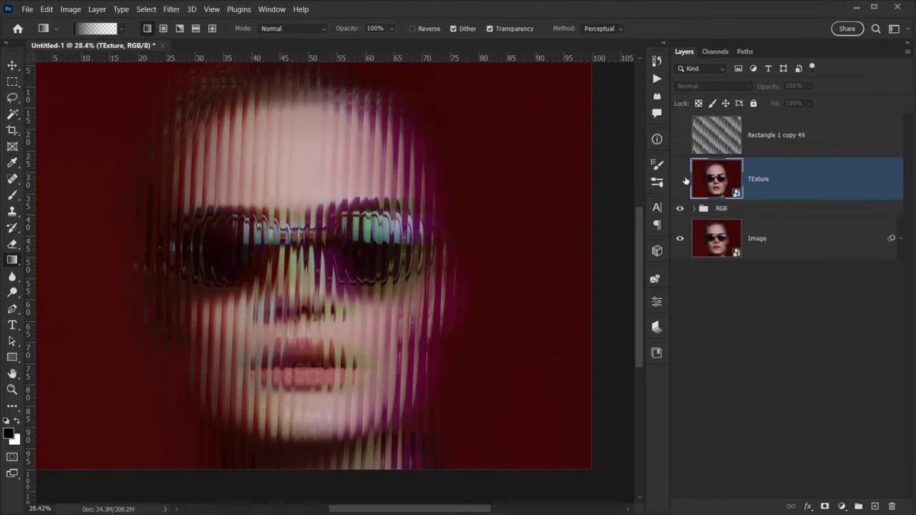
left_click(681, 180)
left_click(681, 180)
left_click(680, 179)
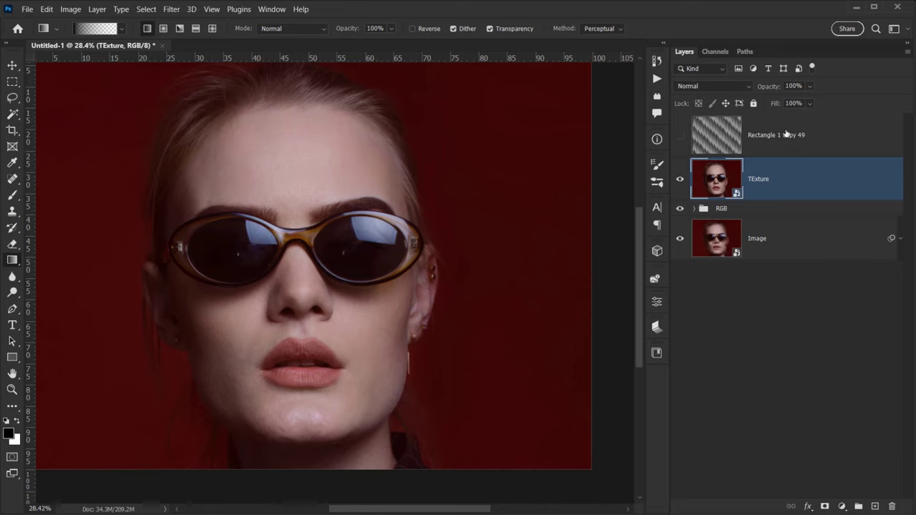
Place Texture.jpg from the project folder into the document and commit it
key("alt+Tab")
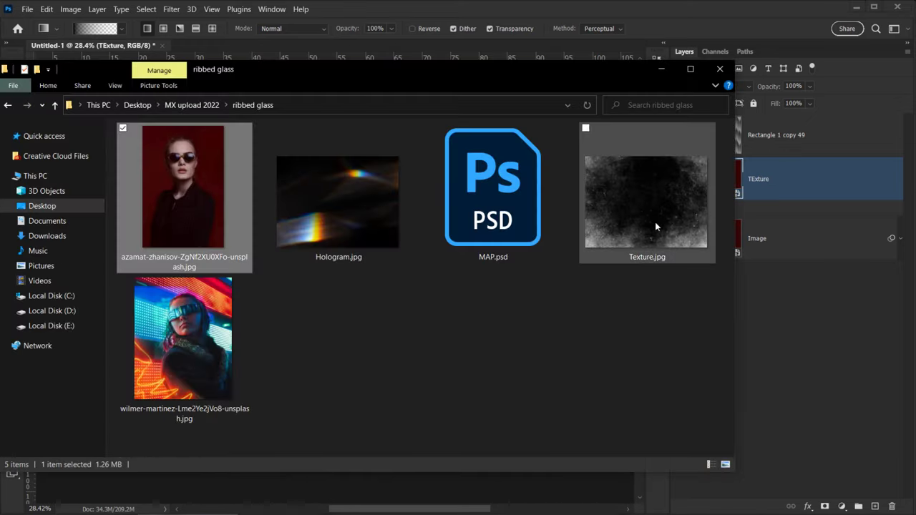
left_click(686, 198)
left_click_drag(648, 207, 482, 490)
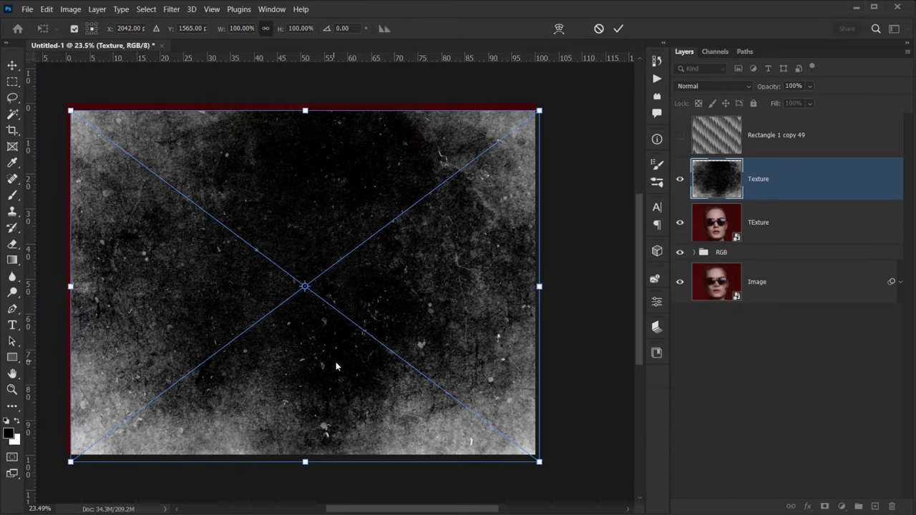
left_click(618, 28)
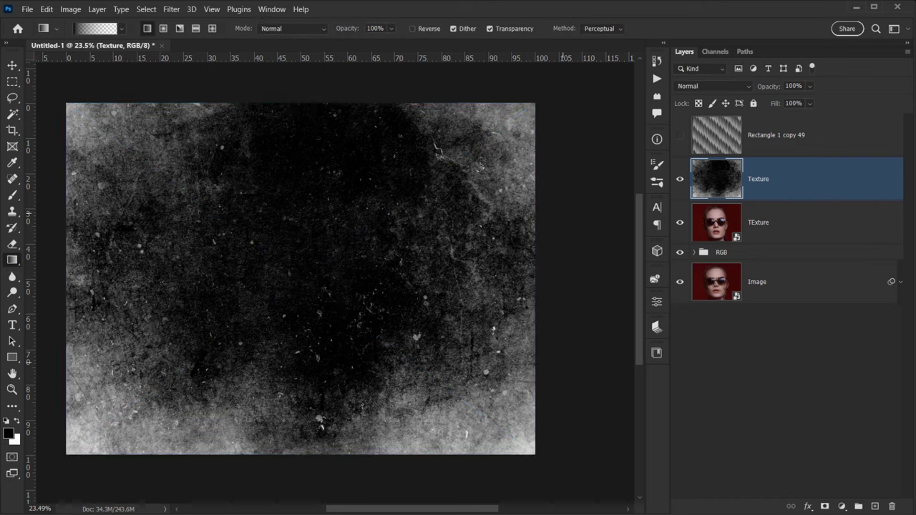
Select the whole canvas, delete the Texture layer, then deselect
key("ctrl+a")
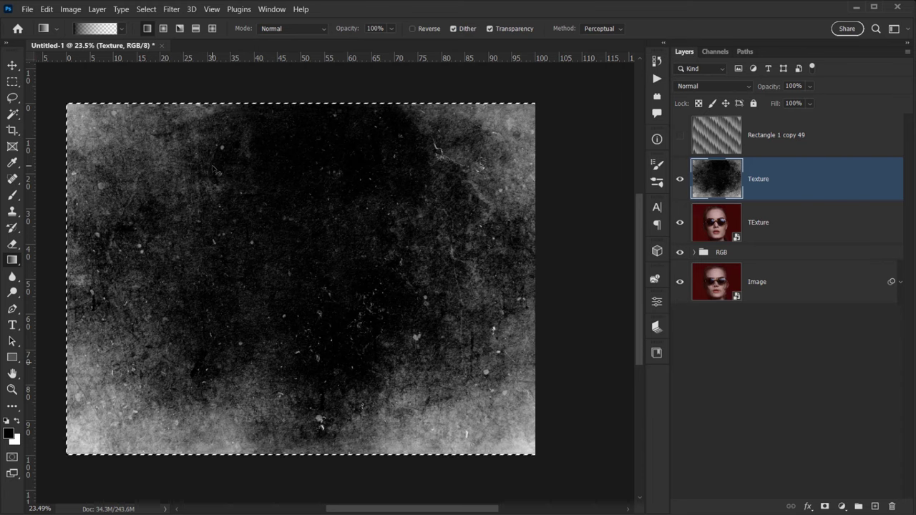
left_click(680, 180)
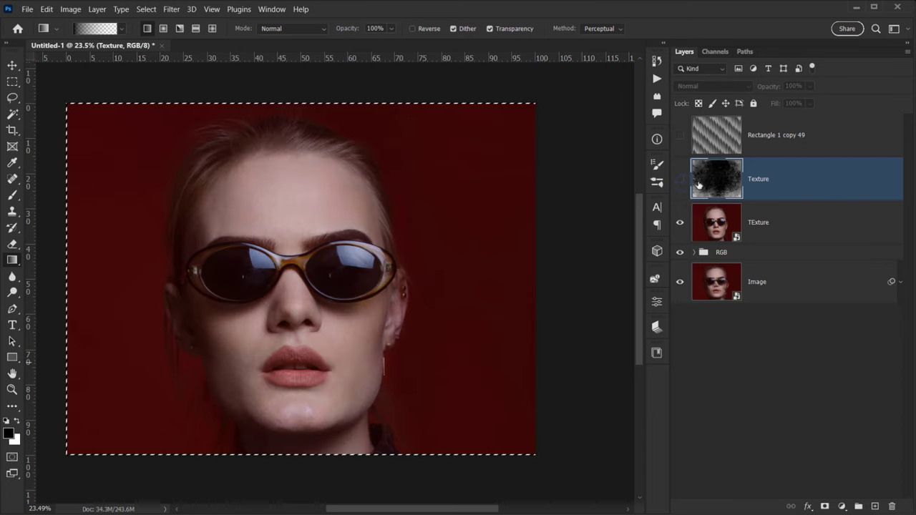
left_click_drag(699, 185, 892, 505)
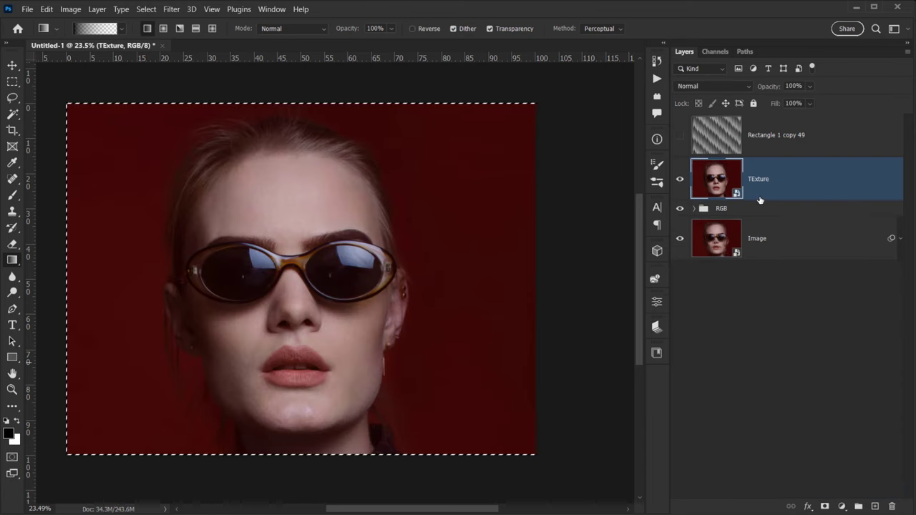
key("ctrl+d")
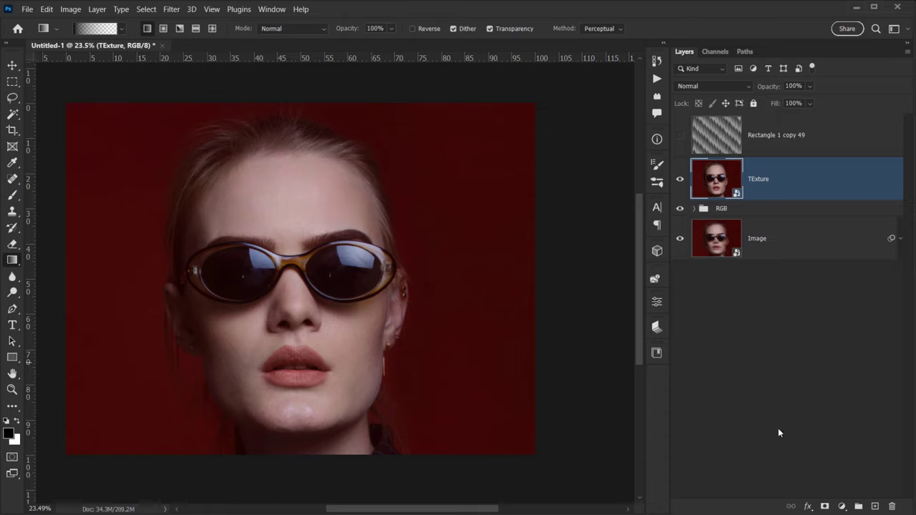
Add a layer mask to TExture, paste the grunge texture into it, and deselect
left_click(824, 505)
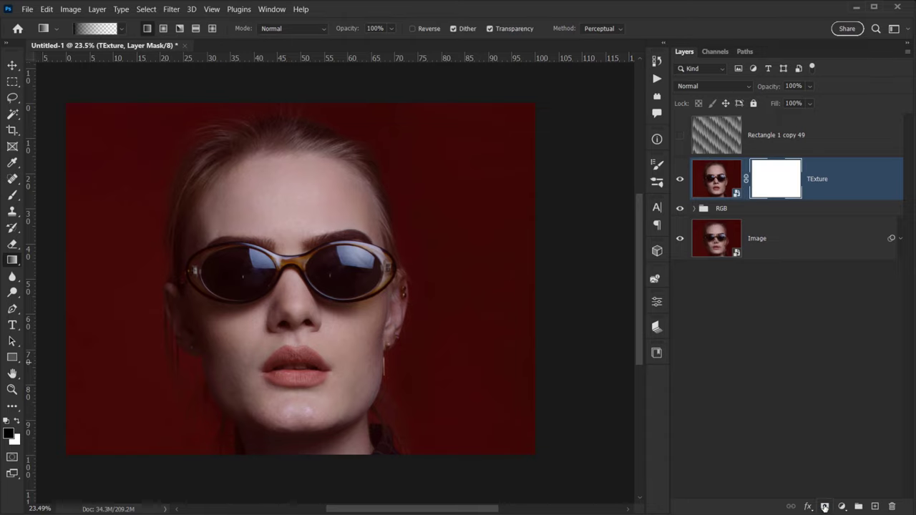
left_click(782, 178, "alt")
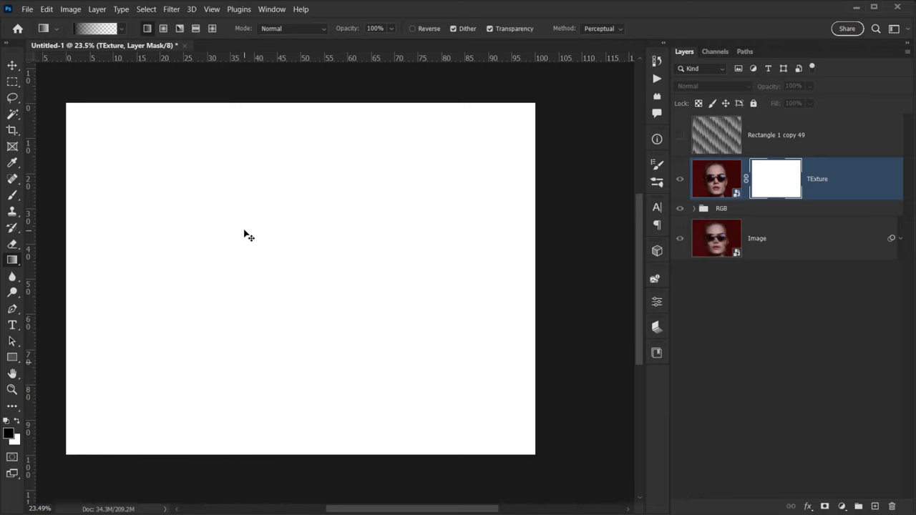
key("ctrl+v")
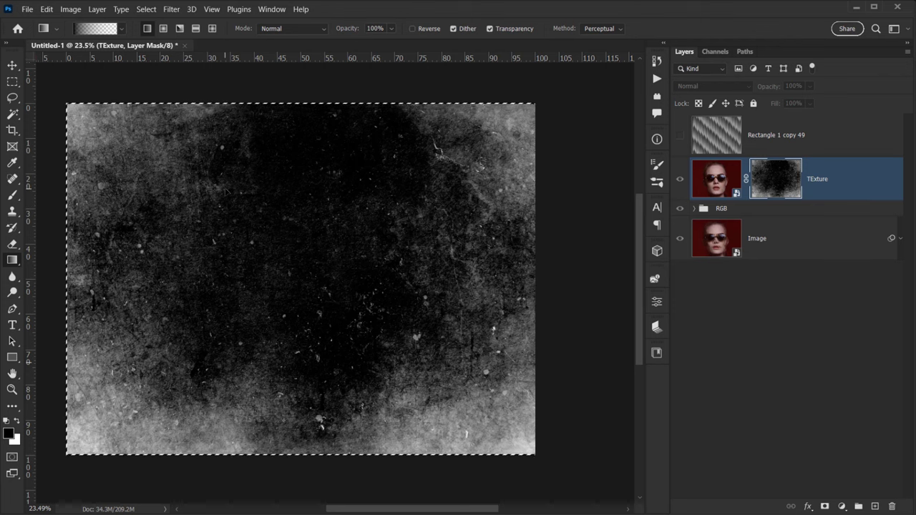
key("ctrl+d")
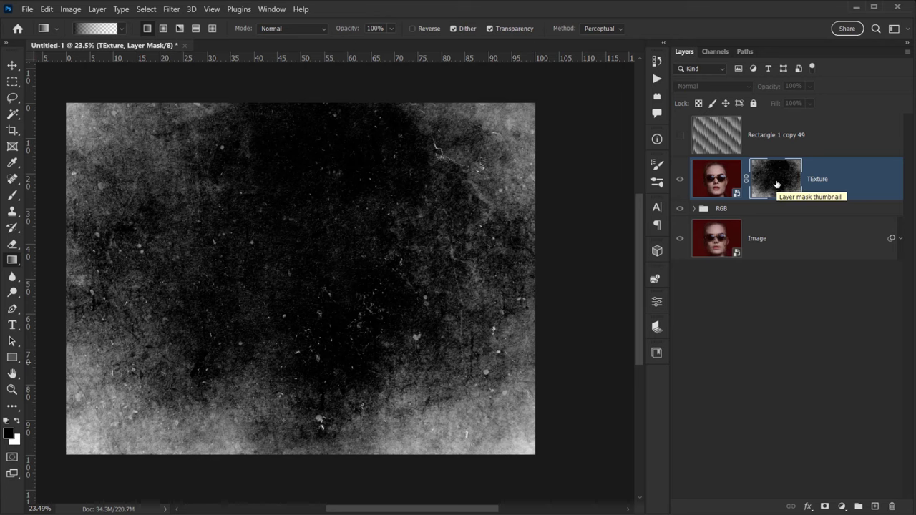
Leave mask view and set the TExture layer's blend mode to Screen
left_click(776, 181, "alt")
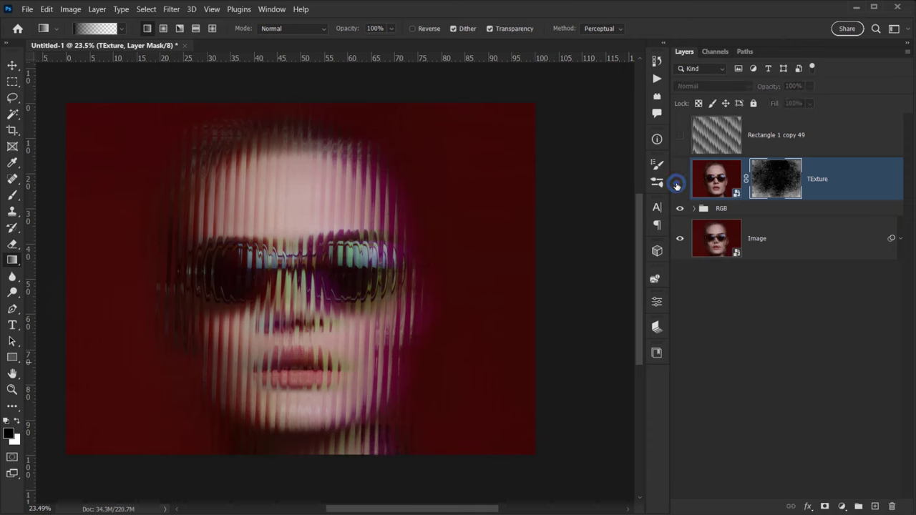
scroll(377, 400, "up", 8)
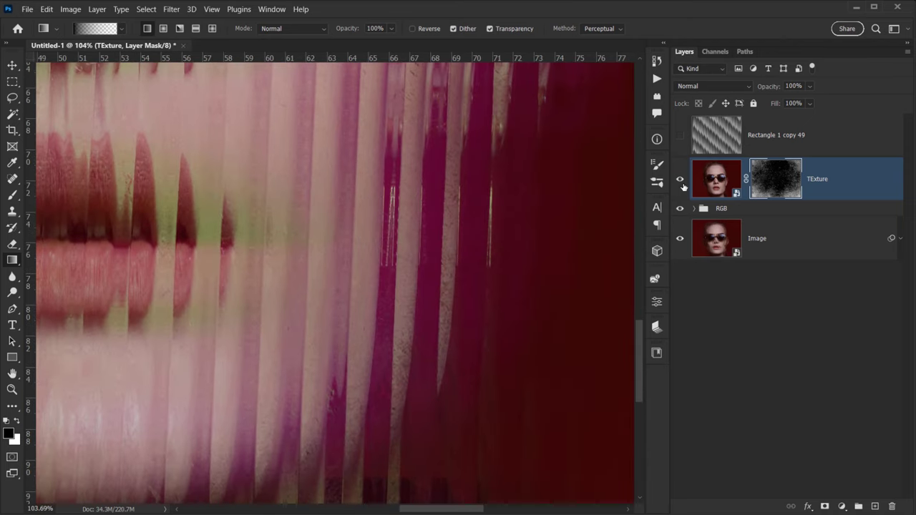
scroll(399, 307, "down", 4)
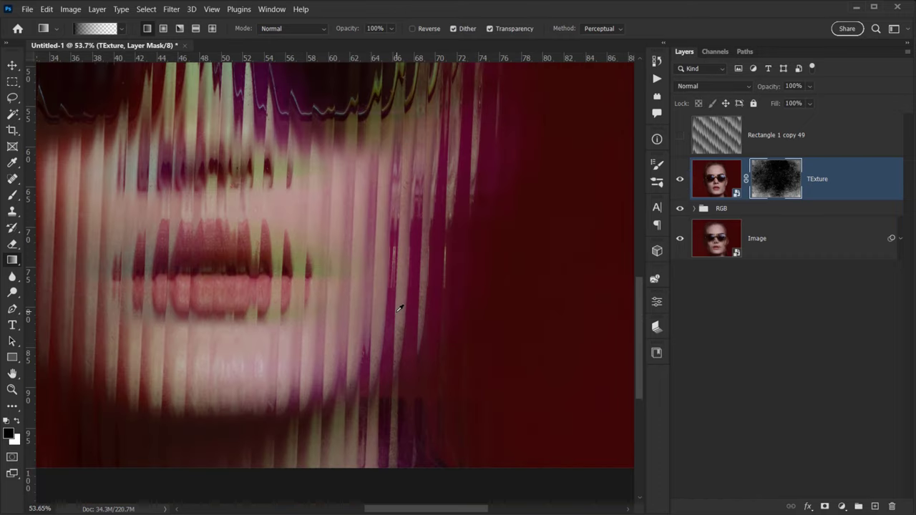
scroll(287, 254, "down", 2)
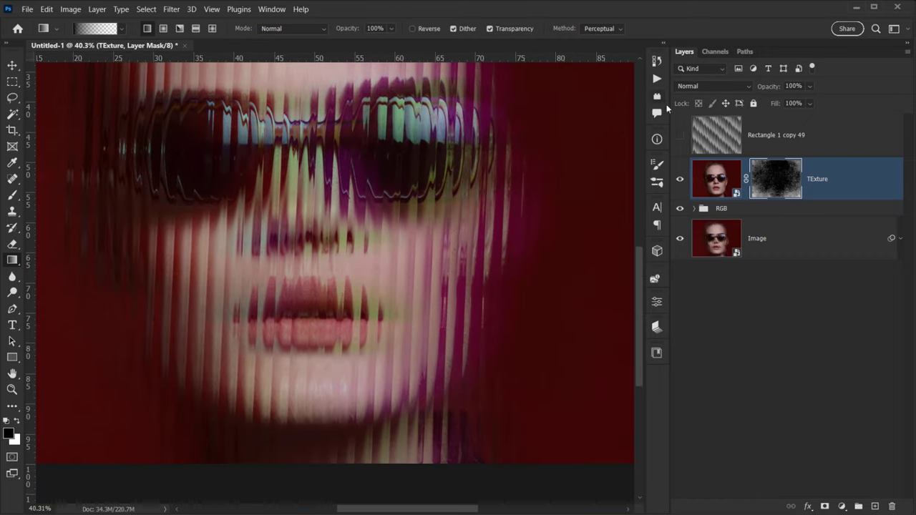
left_click(719, 85)
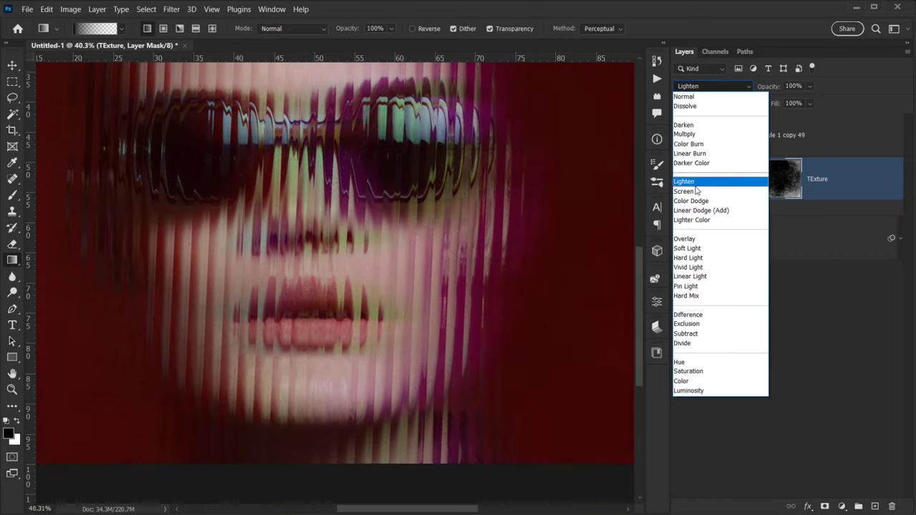
left_click(691, 193)
Compare the TExture layer on and off, then lower its Fill to 75%
scroll(286, 300, "up", 5)
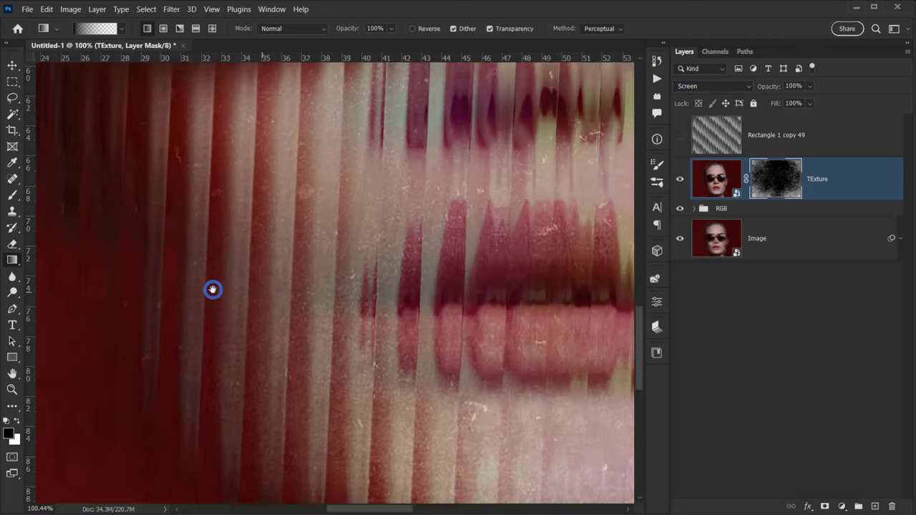
left_click_drag(213, 289, 411, 272)
scroll(129, 308, "down", 5)
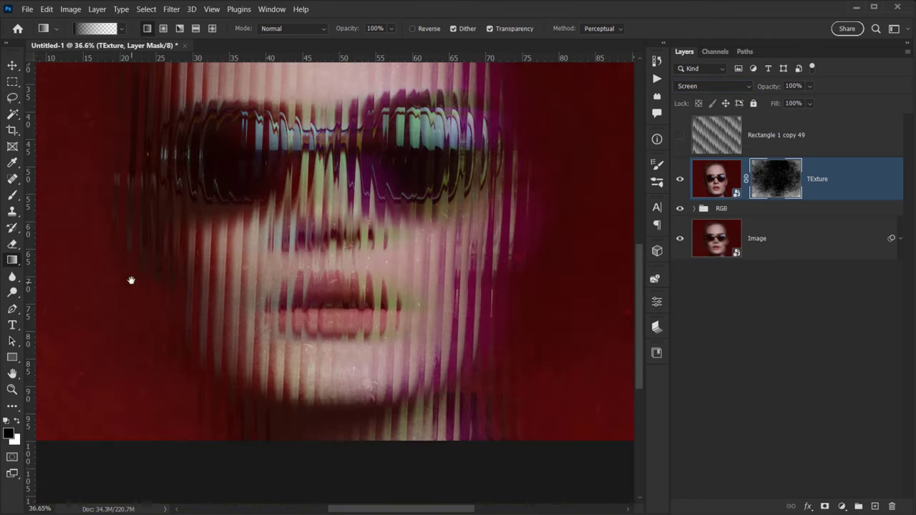
left_click_drag(131, 280, 303, 301)
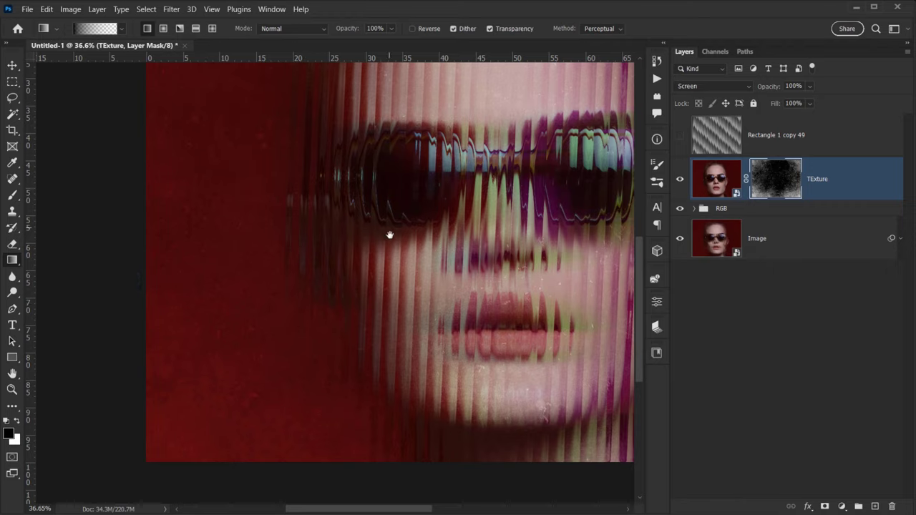
left_click_drag(389, 234, 243, 268)
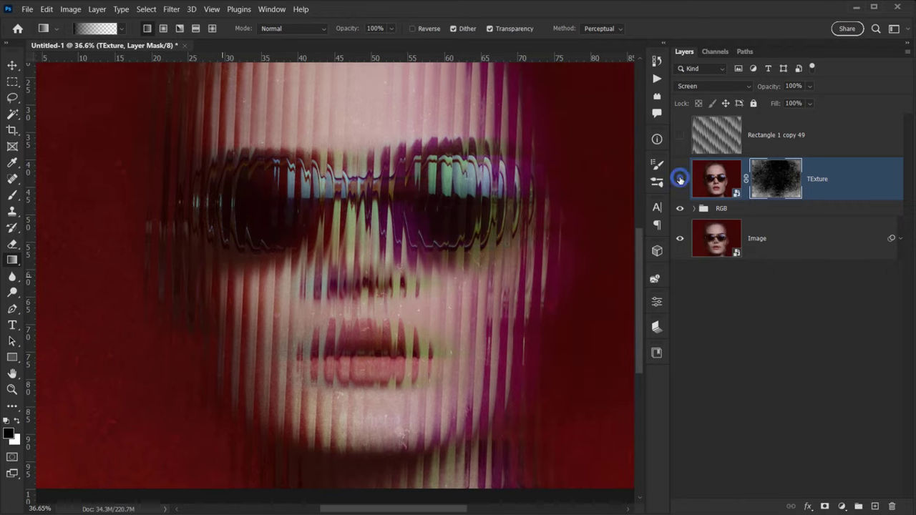
left_click(680, 179)
left_click(679, 178)
left_click_drag(774, 107, 761, 106)
scroll(380, 272, "down", 5)
left_click_drag(401, 246, 396, 247)
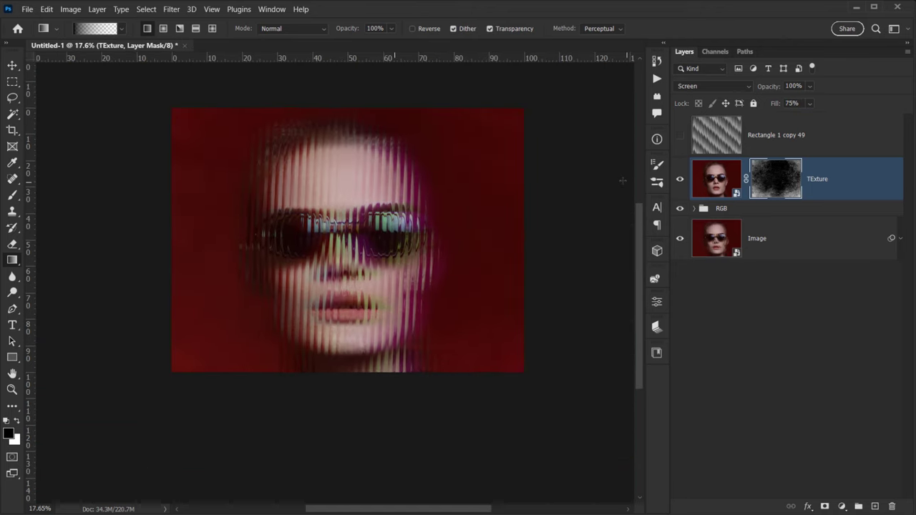
scroll(623, 181, "up", 3)
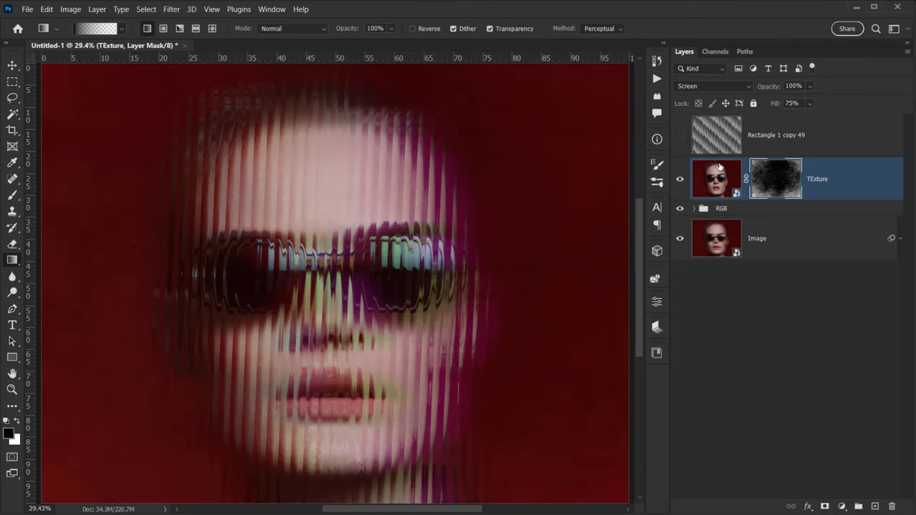
Place Hologram.jpg from the project folder into the document and commit it
key("alt+Tab")
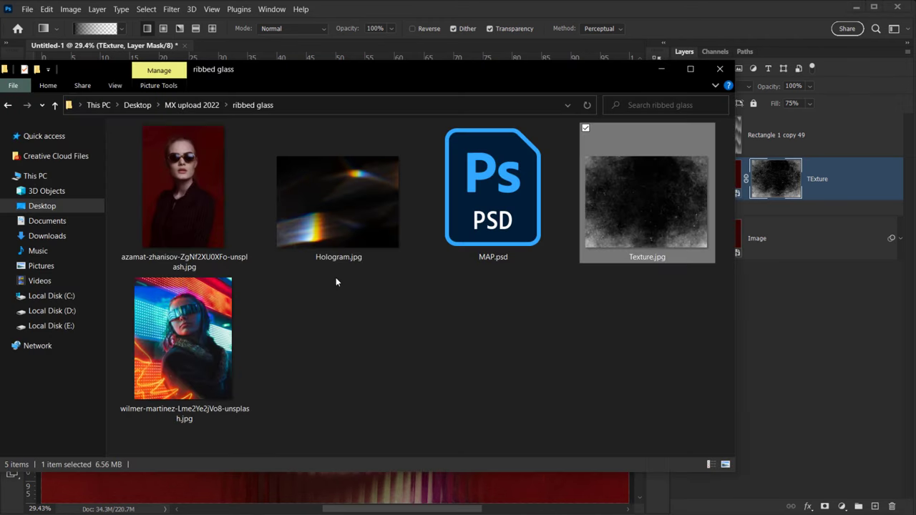
left_click(333, 229)
left_click_drag(343, 212, 385, 495)
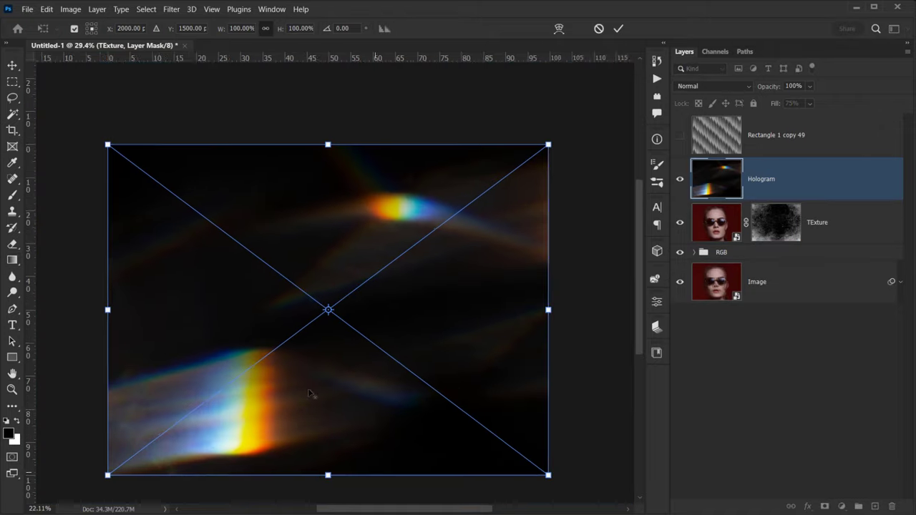
left_click_drag(431, 339, 437, 339)
left_click(619, 28)
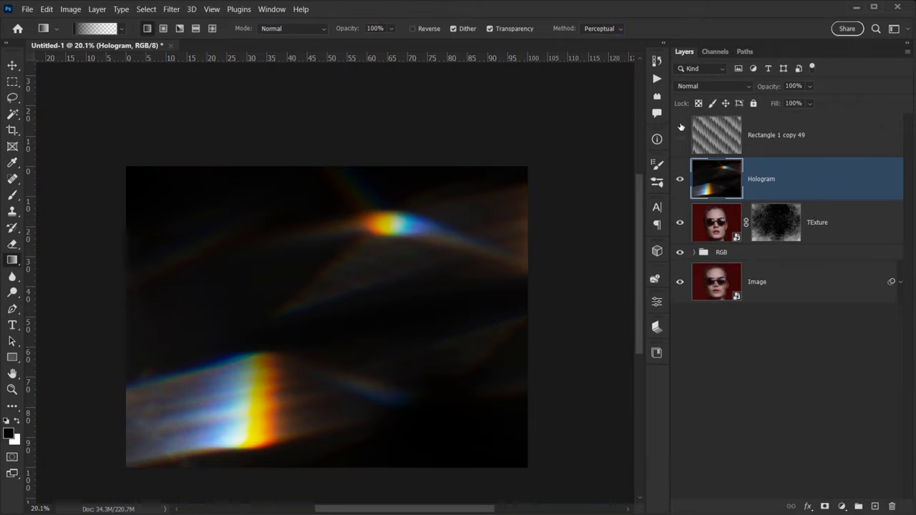
Set the Hologram layer to Screen blend mode with 20% Fill
left_click(741, 86)
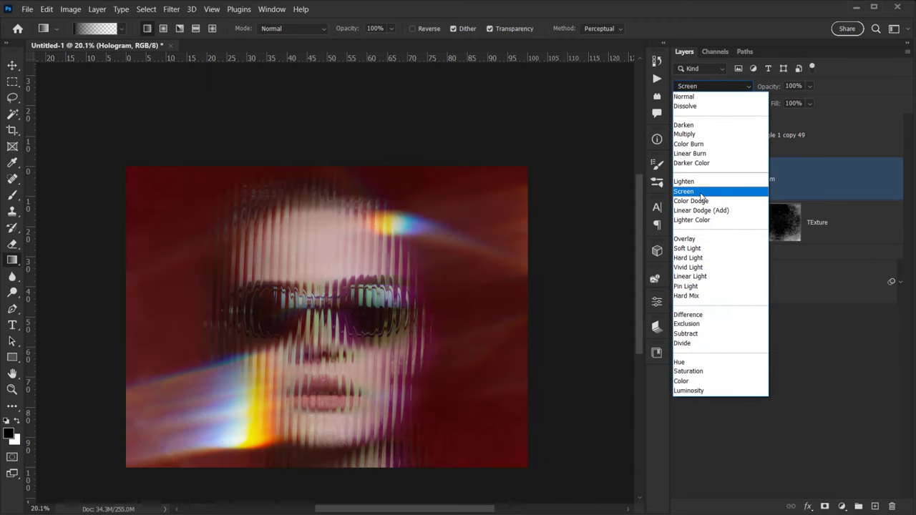
left_click(702, 188)
left_click_drag(775, 107, 724, 105)
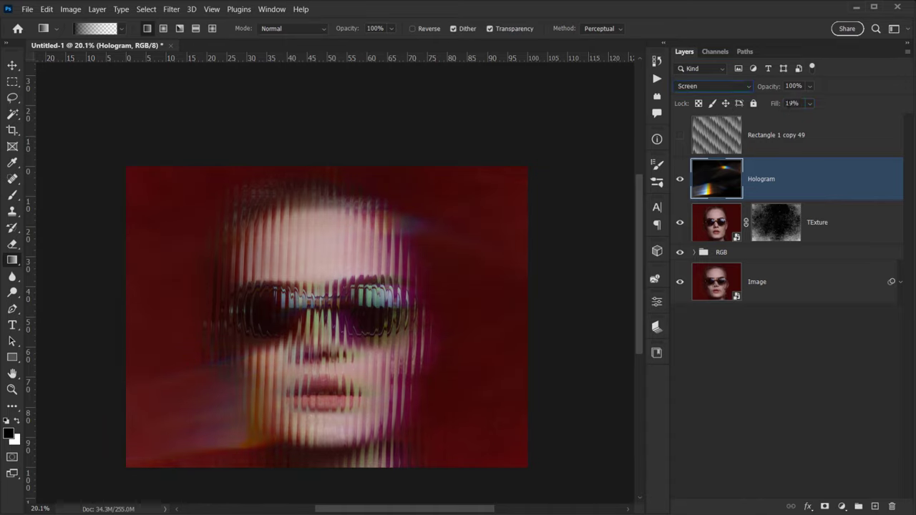
left_click(792, 103)
Zoom in on the portrait and hide all panels to preview the canvas
left_click_drag(397, 279, 378, 234)
left_click_drag(313, 247, 348, 243)
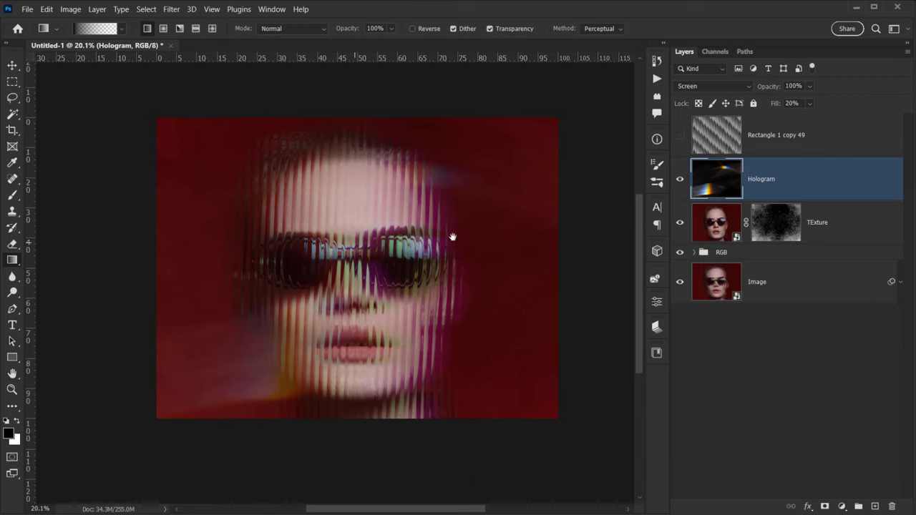
scroll(565, 220, "up", 1)
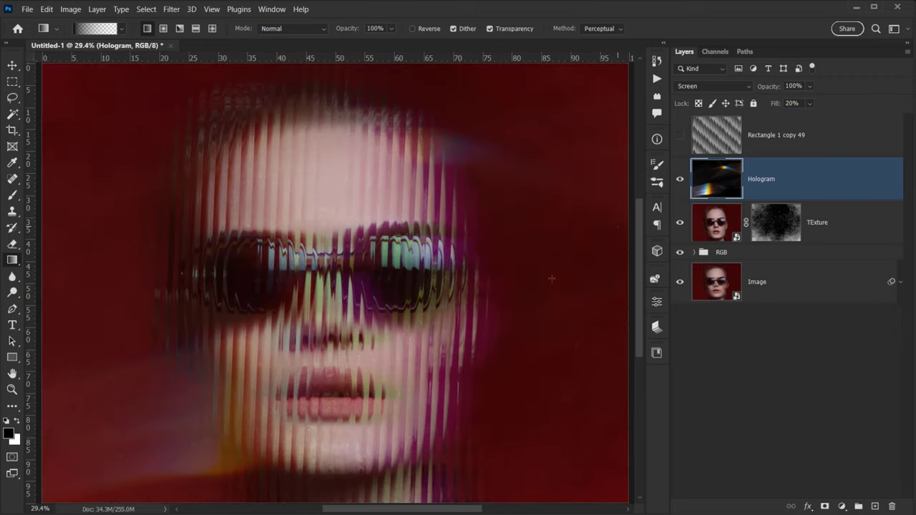
mouse_move(406, 288)
left_mouse_down()
mouse_move(390, 287)
mouse_move(408, 277)
left_mouse_up()
scroll(427, 269, "up", 3)
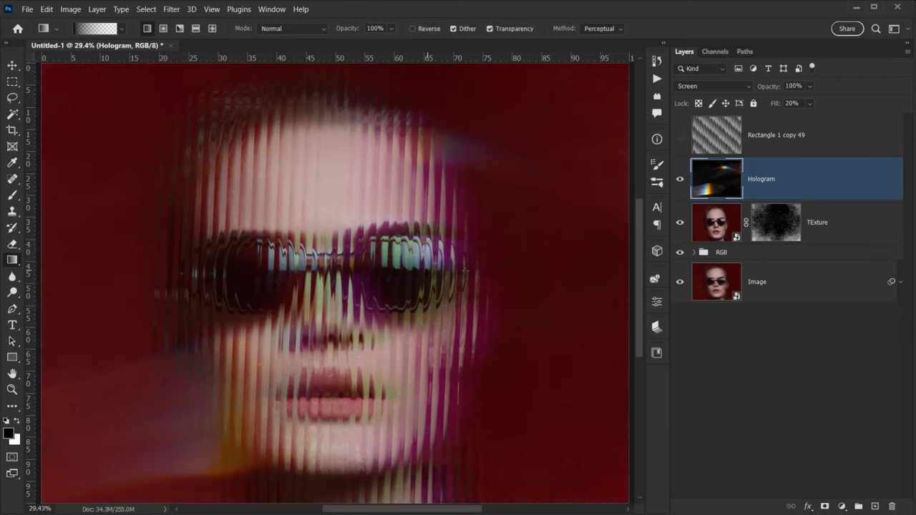
key("Tab")
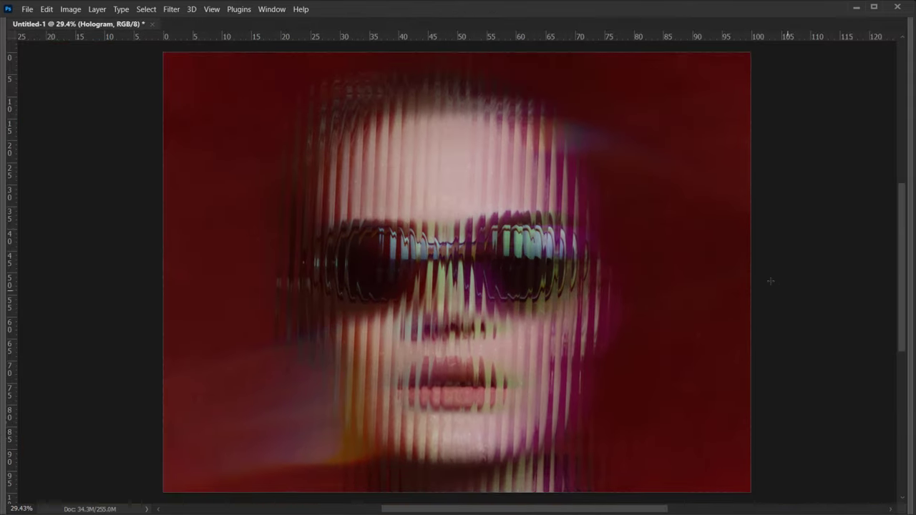
Restore the panels, zoom out slightly, and select the Image layer
scroll(770, 280, "up", 1)
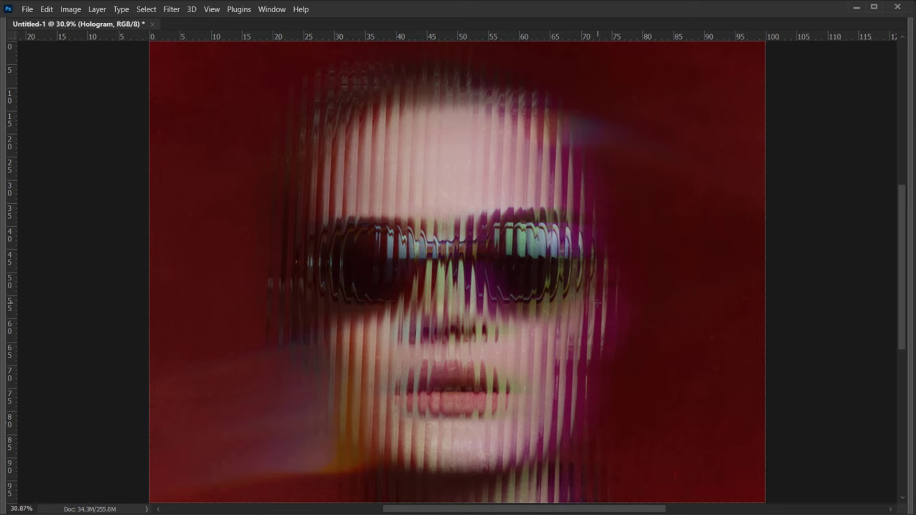
key("Tab")
scroll(597, 302, "down", 1)
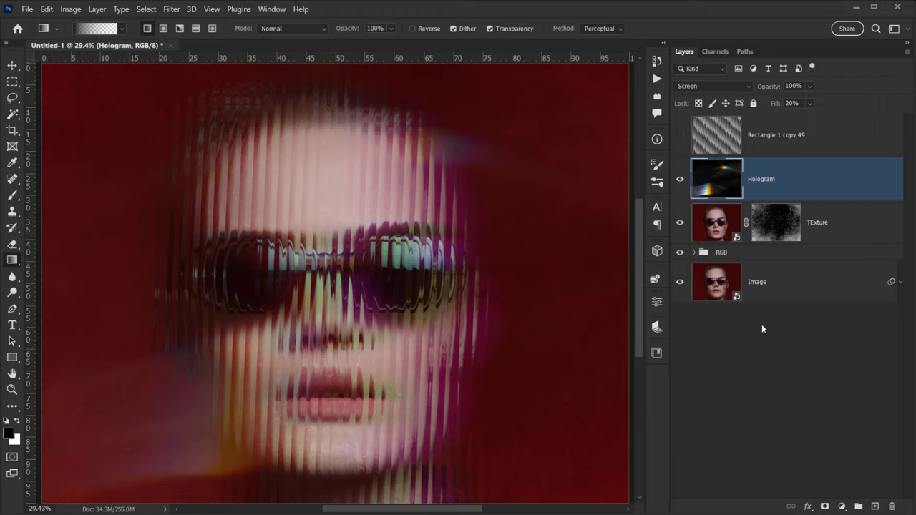
left_click(718, 284)
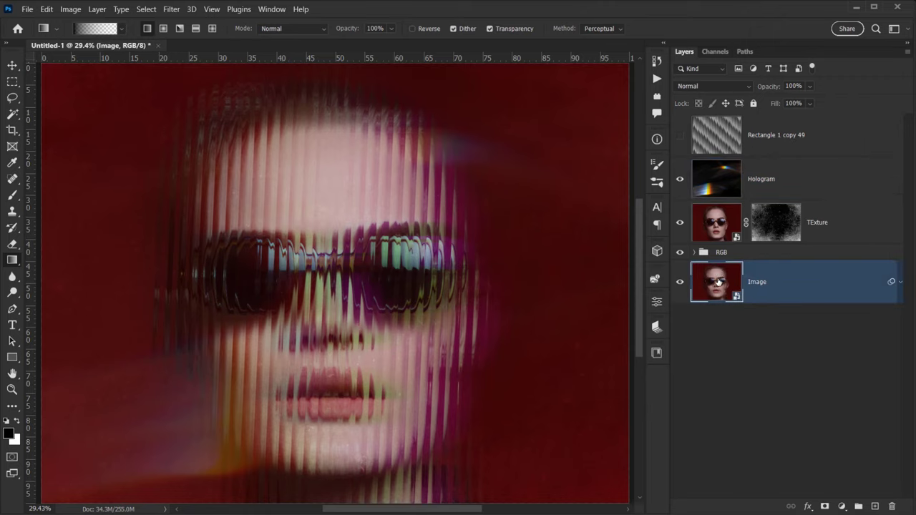
Edit the Image smart object's contents and drag in the neon portrait photo
right_click(778, 276)
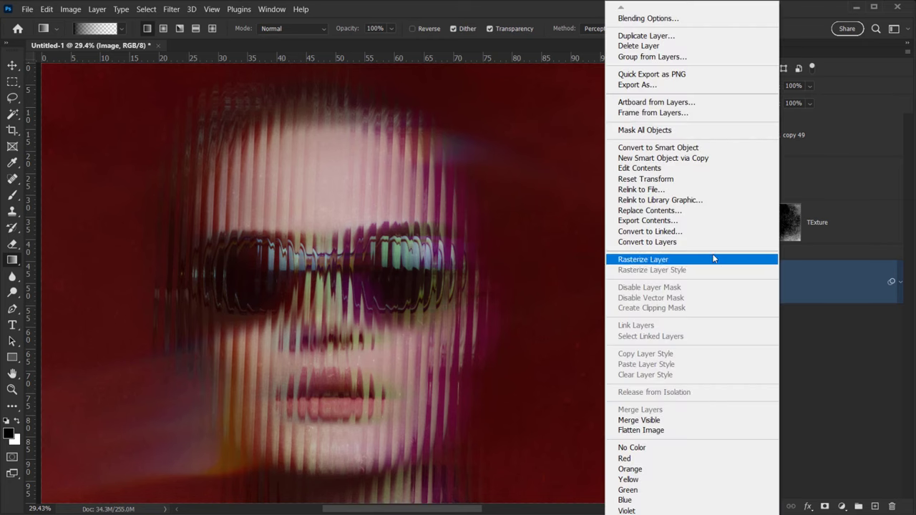
left_click(639, 168)
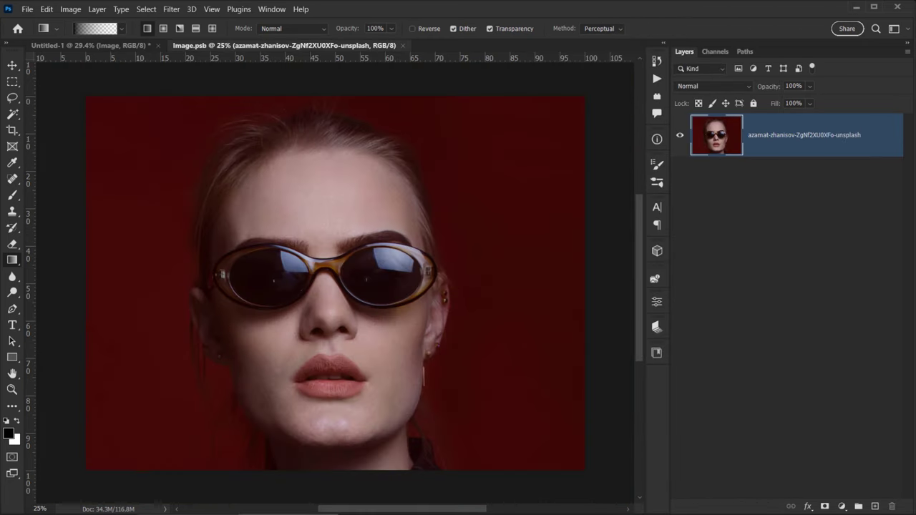
key("alt+Tab")
left_click(201, 346)
left_click_drag(200, 346, 352, 495)
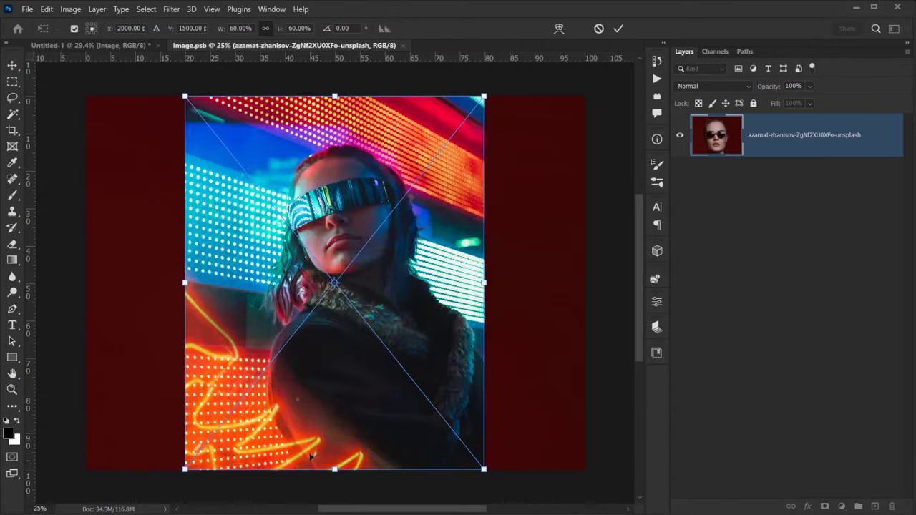
Scale the neon portrait to fill the canvas, flip it horizontally, commit, and close the tab
left_click_drag(441, 324, 607, 325)
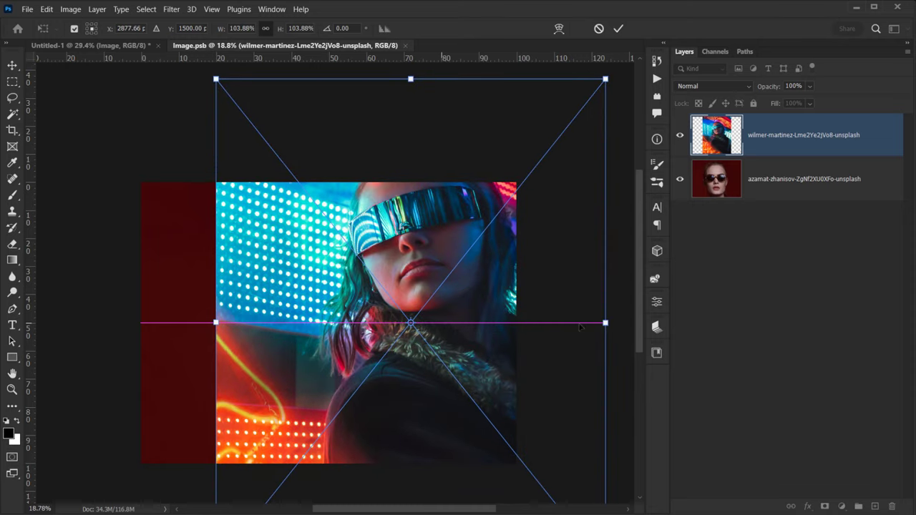
left_click_drag(215, 323, 39, 337)
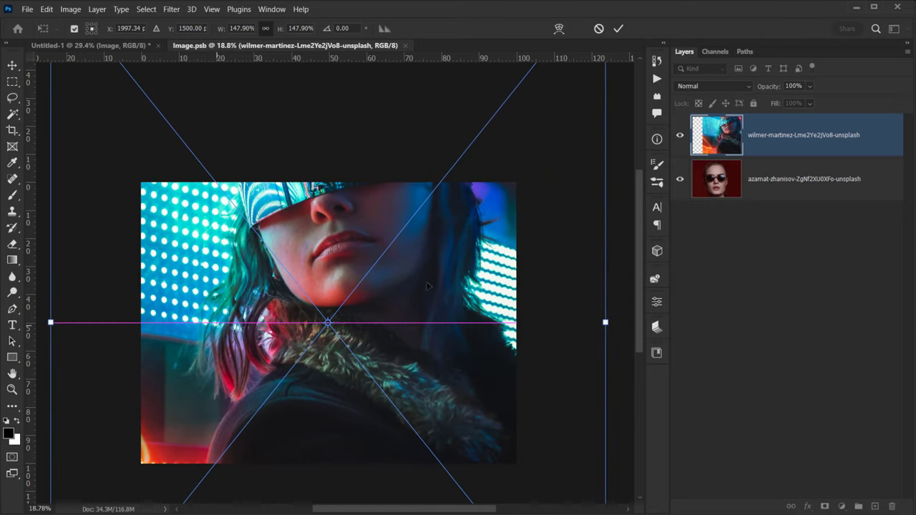
left_click_drag(427, 284, 422, 378)
right_click(428, 354)
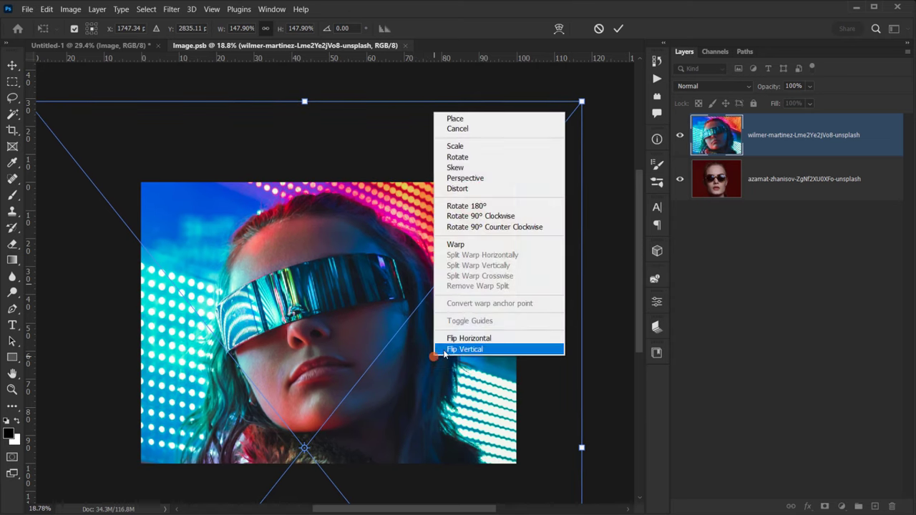
left_click(458, 333)
left_click_drag(361, 338, 445, 367)
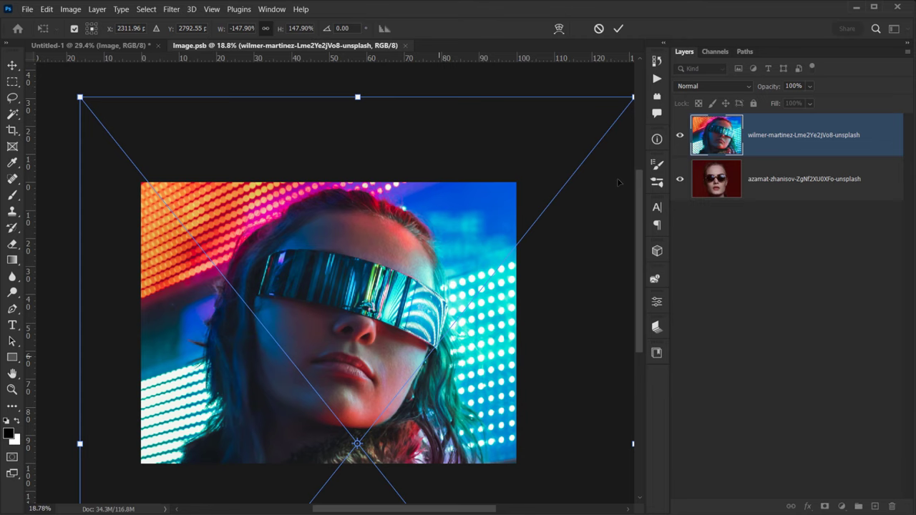
left_click(619, 29)
key("g")
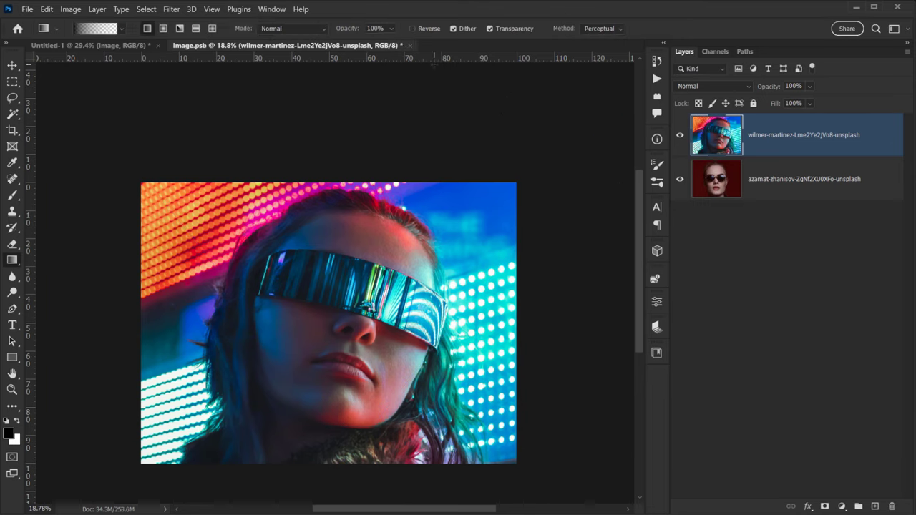
left_click(410, 46)
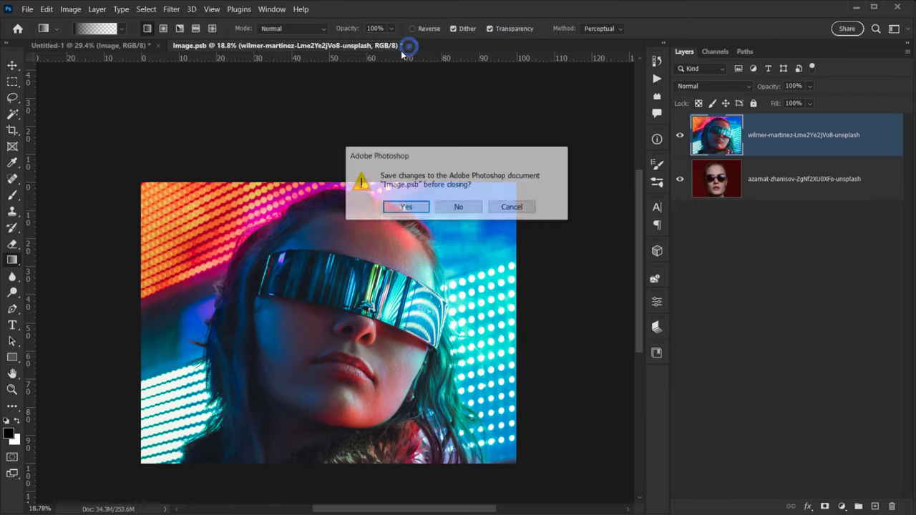
Save Image.psb on closing and compare the composite with the Hologram overlay toggled
left_click(405, 207)
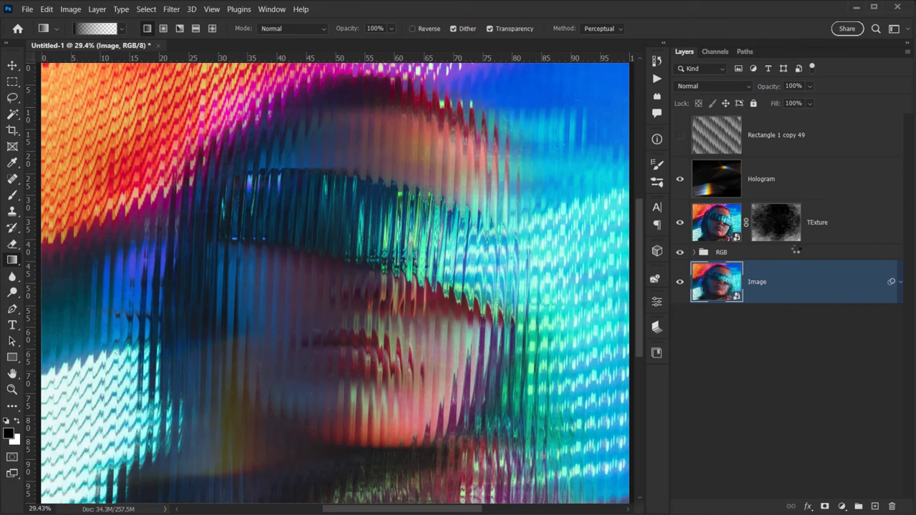
scroll(515, 243, "down", 3)
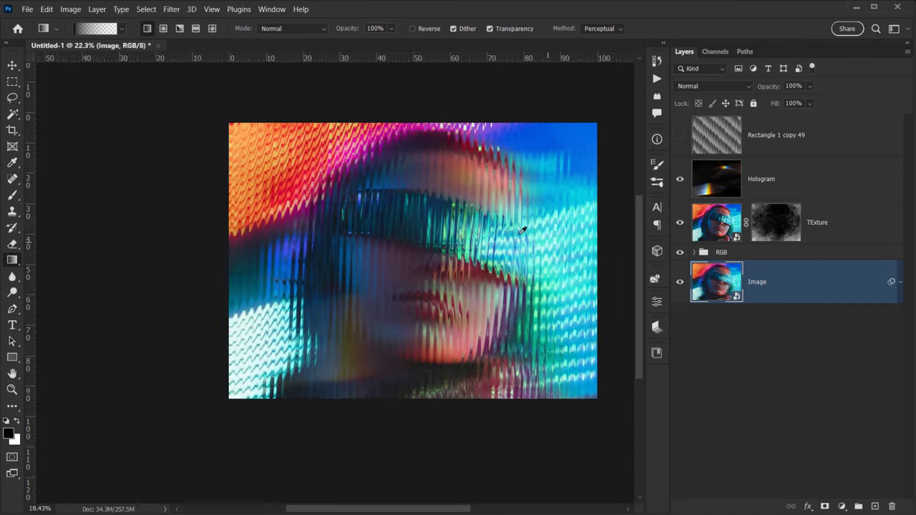
scroll(344, 265, "up", 3)
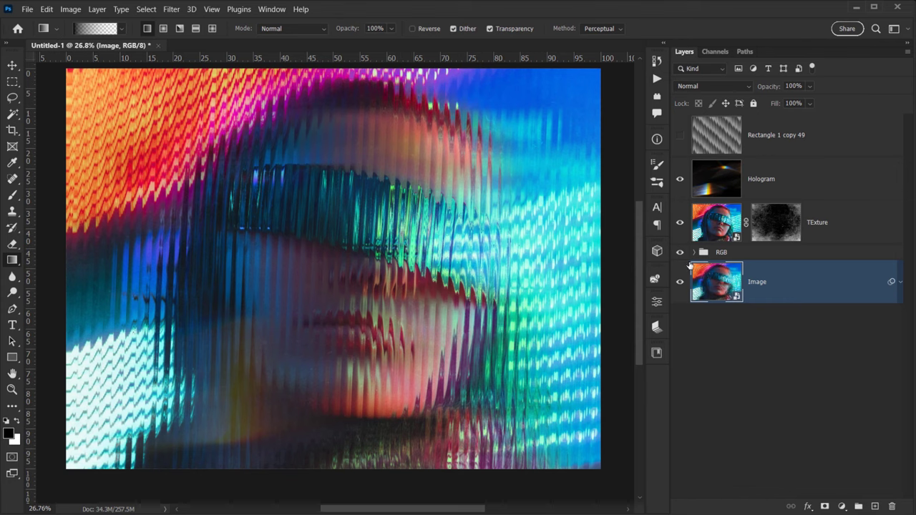
left_click(679, 180)
left_click(678, 180)
left_click(678, 183)
scroll(340, 288, "down", 2)
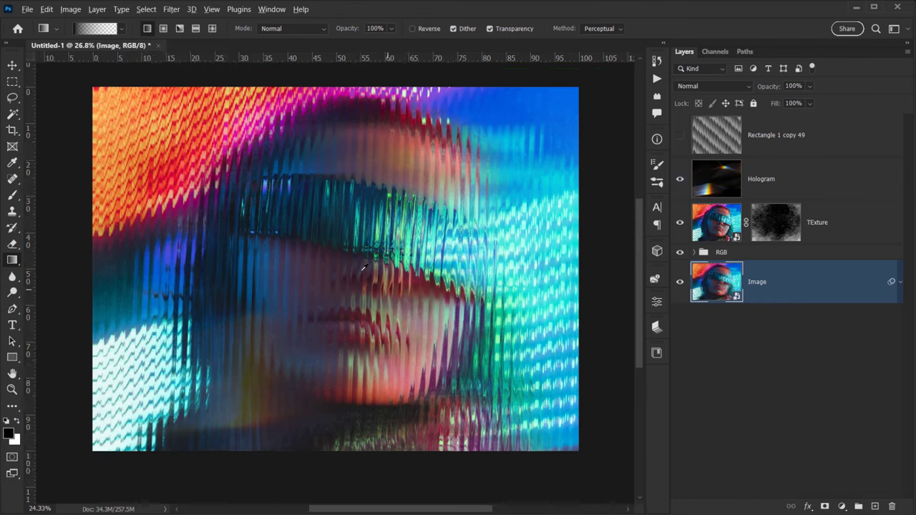
Preview the ribbed-glass composite full-canvas with the panels hidden
key("Tab")
scroll(729, 188, "up", 3)
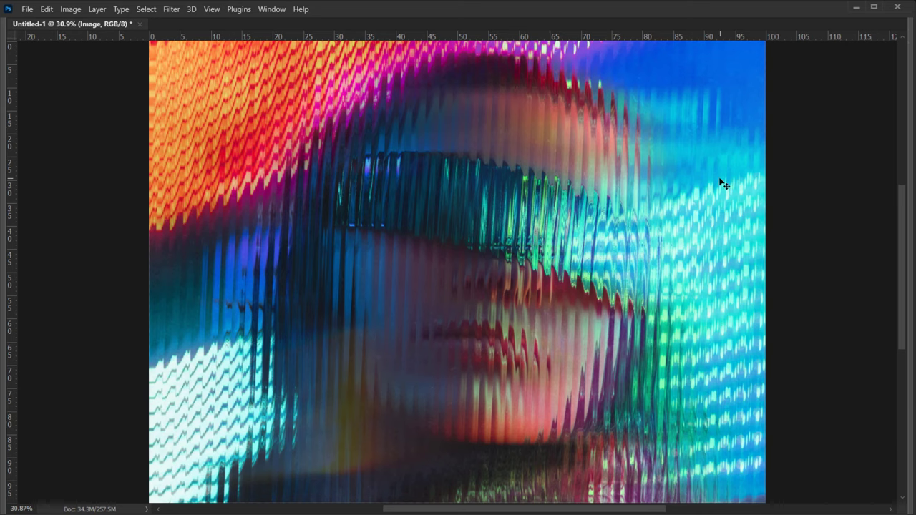
key("Tab")
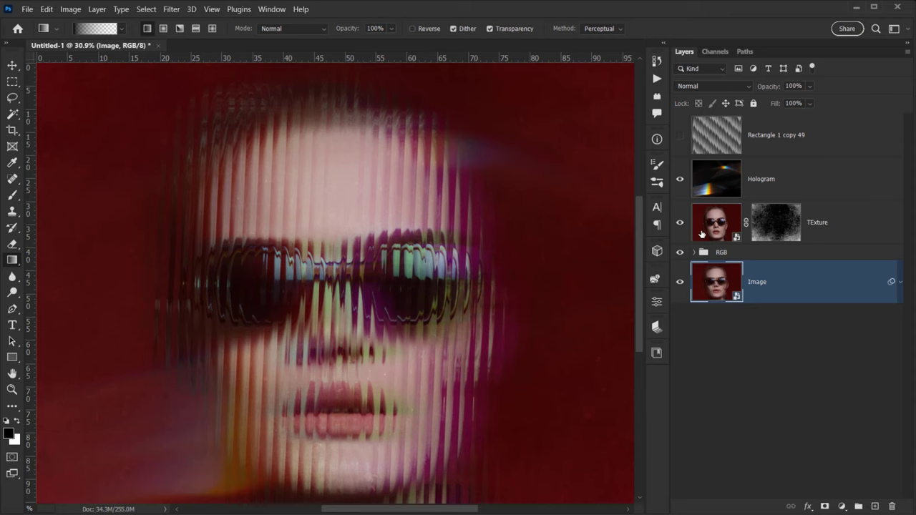
scroll(703, 236, "down", 1)
key("Tab")
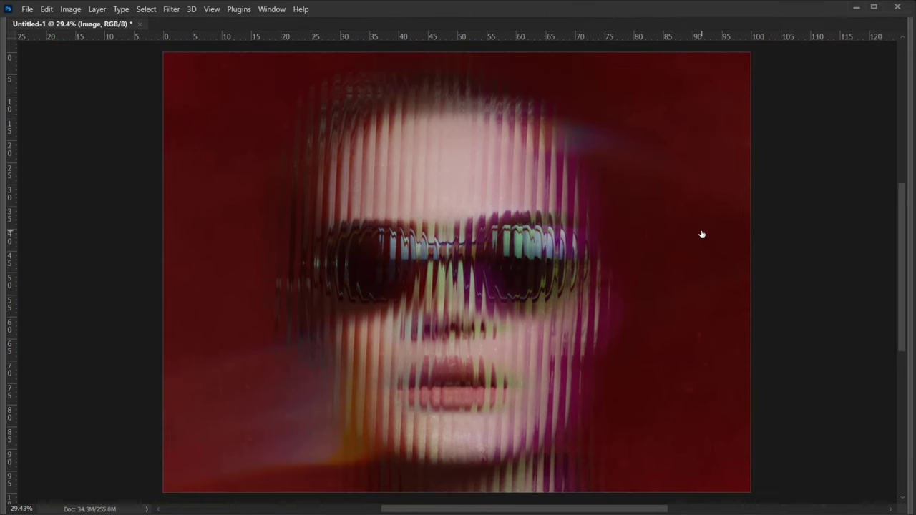
scroll(701, 235, "up", 1)
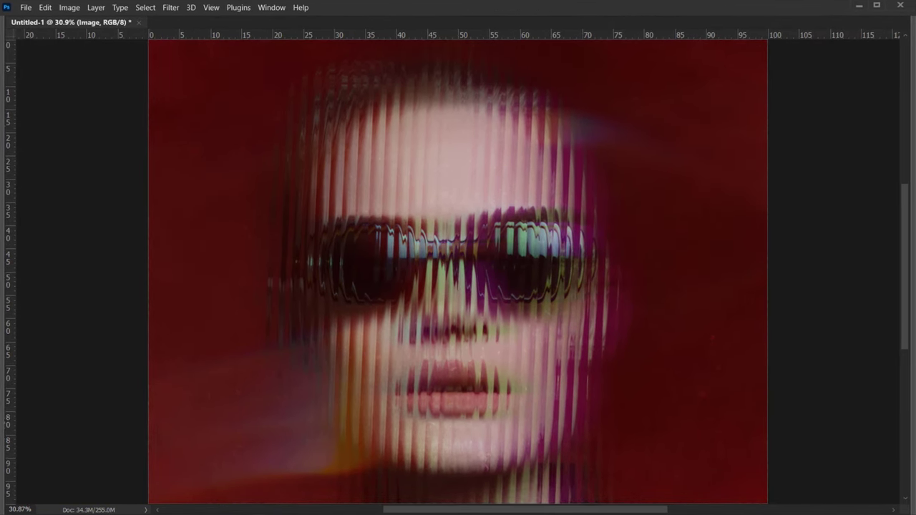